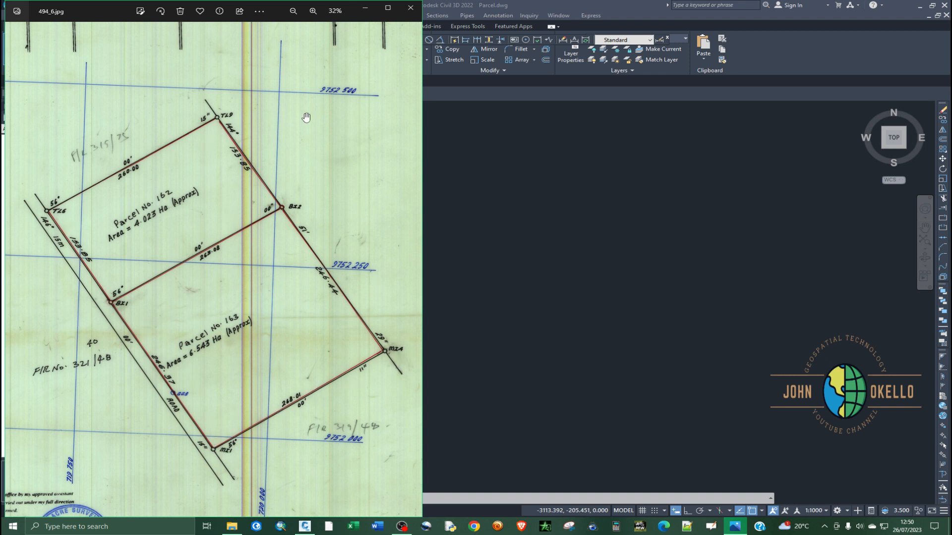
Step: Switch to Civil 3D and set the drawing's length units to Decimal with a precision of 0.00
click(365, 8)
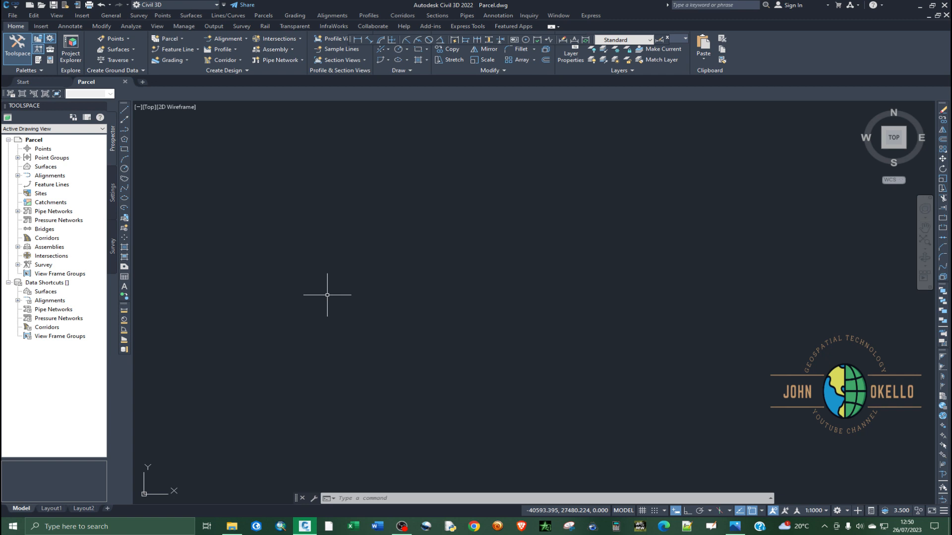
text(Un)
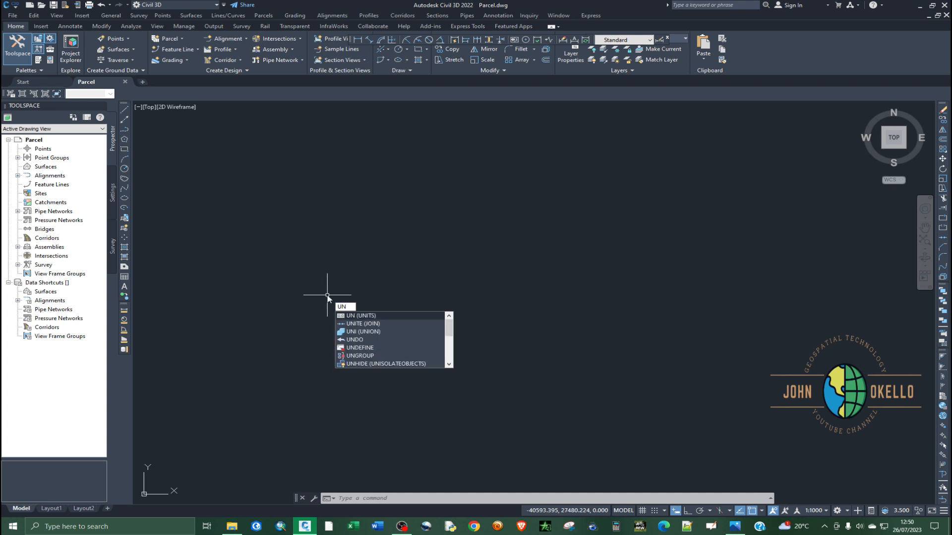
text(ITS)
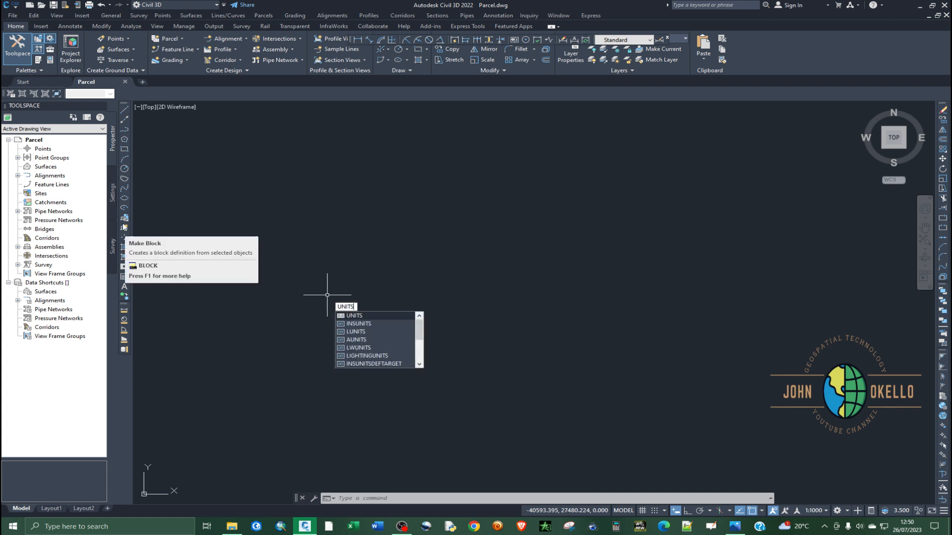
key(Return)
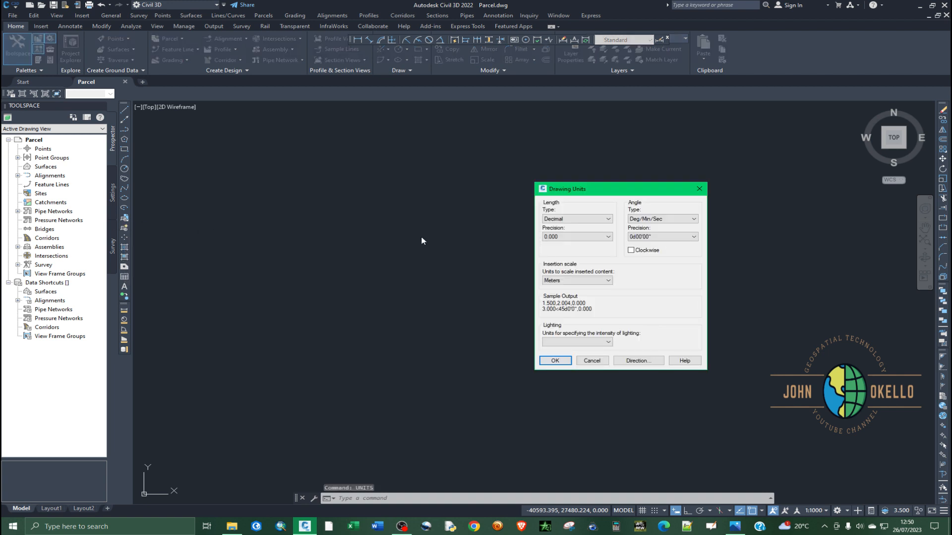
click(572, 219)
click(572, 219)
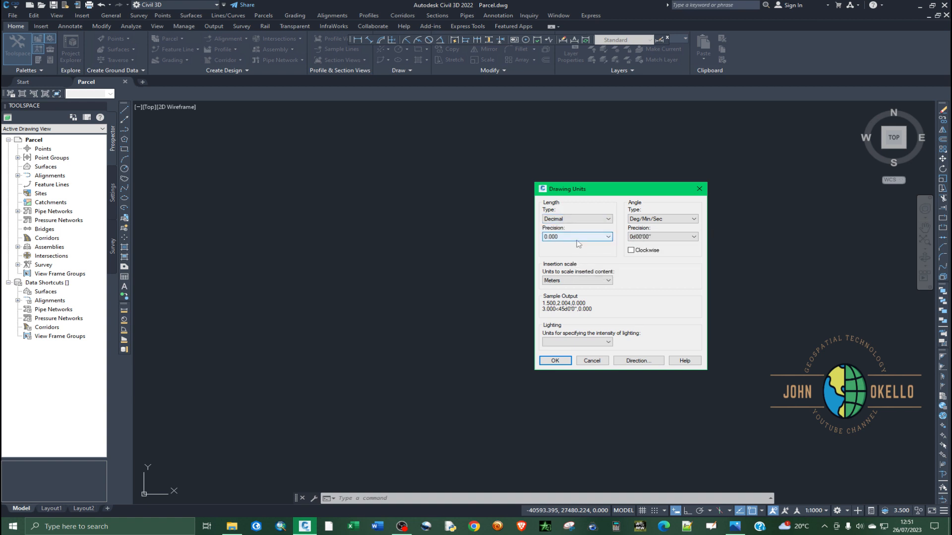
click(580, 237)
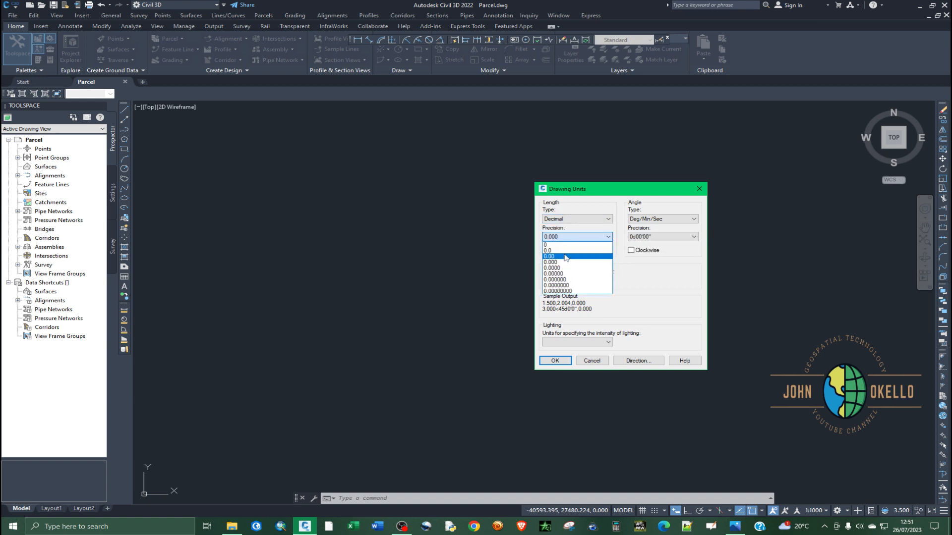
click(566, 257)
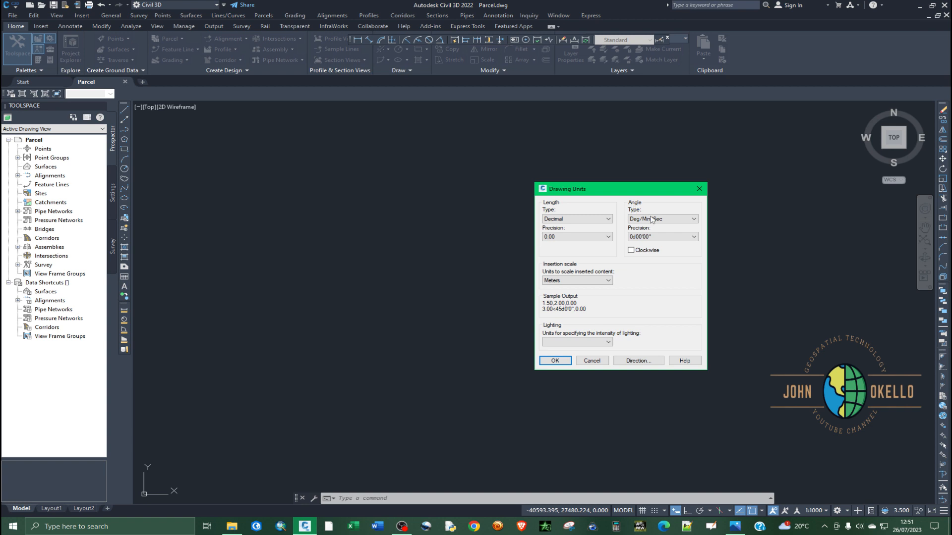
Step: Set the angle units to Deg/Min/Sec with 0d00'00" precision, measured clockwise, keeping Meters as the insertion scale
click(671, 220)
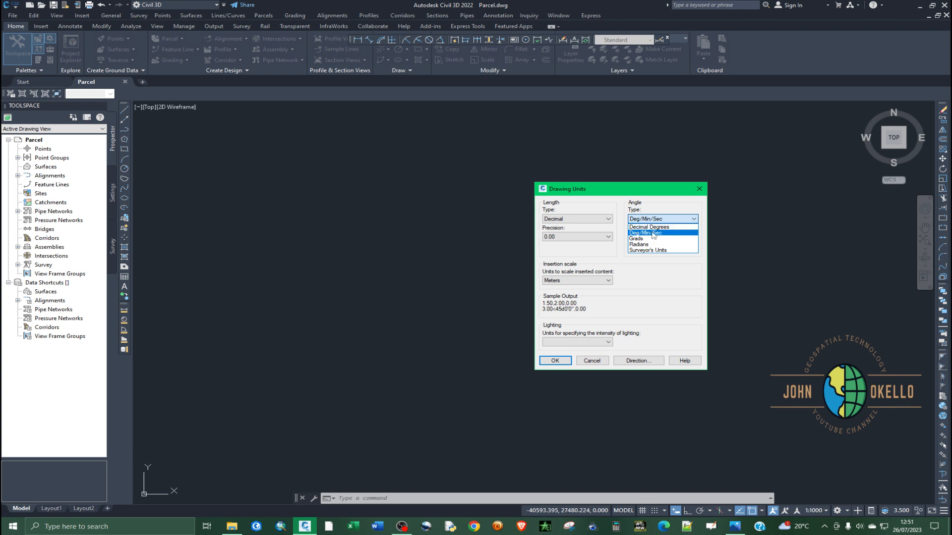
click(657, 233)
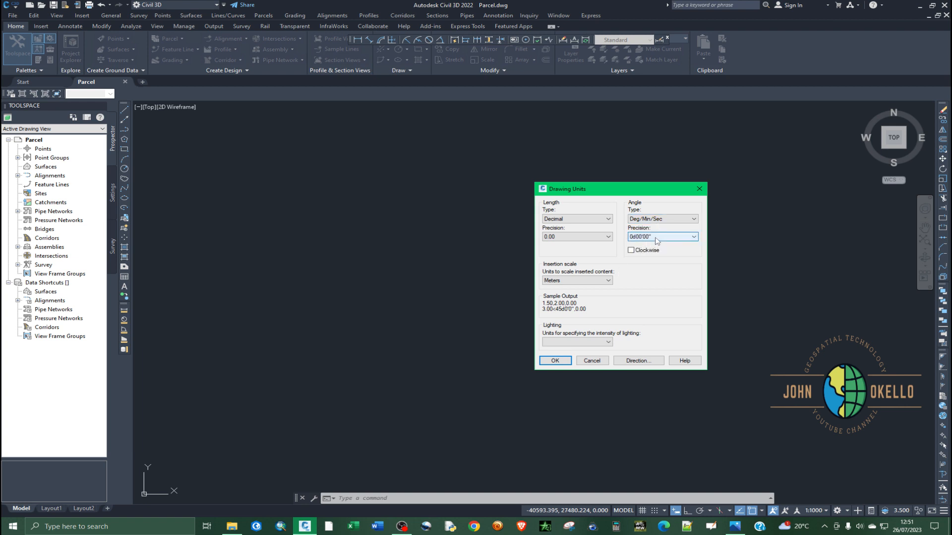
click(658, 237)
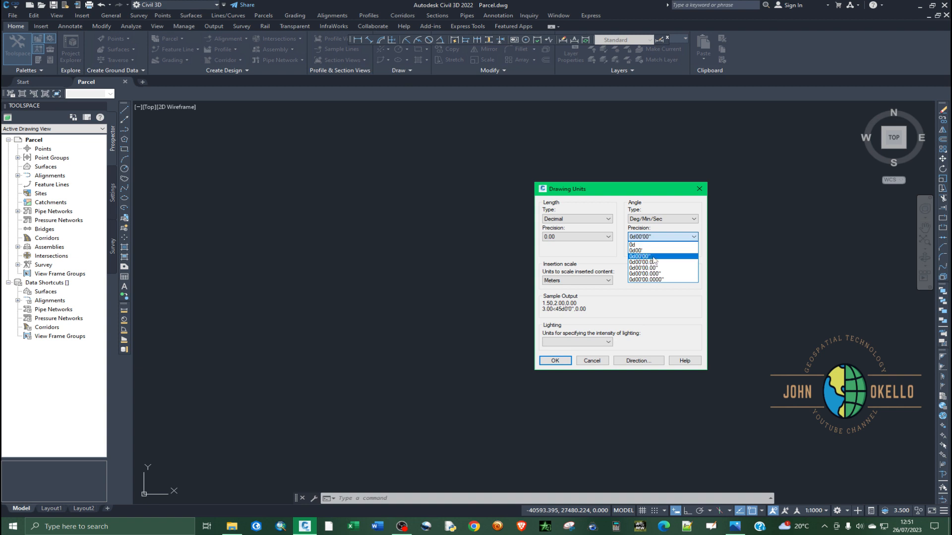
click(660, 257)
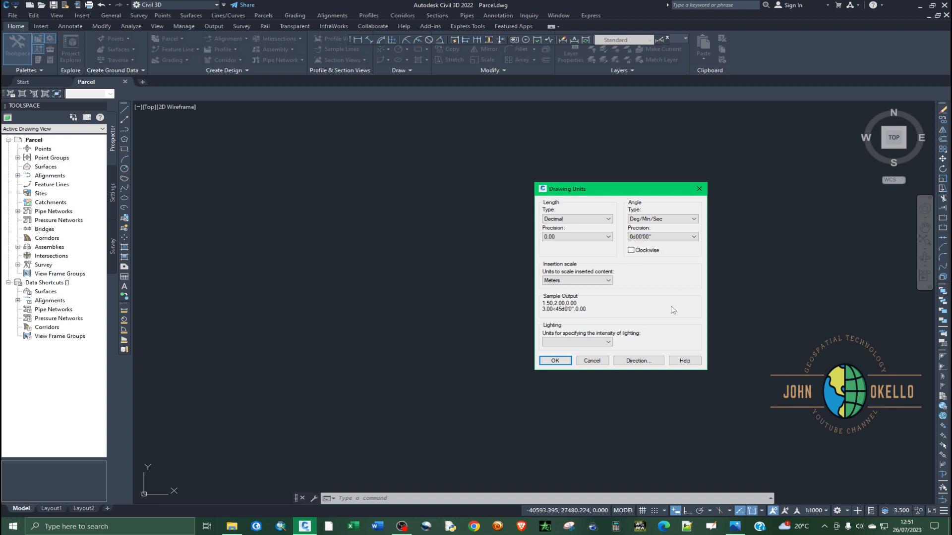
click(642, 251)
click(575, 281)
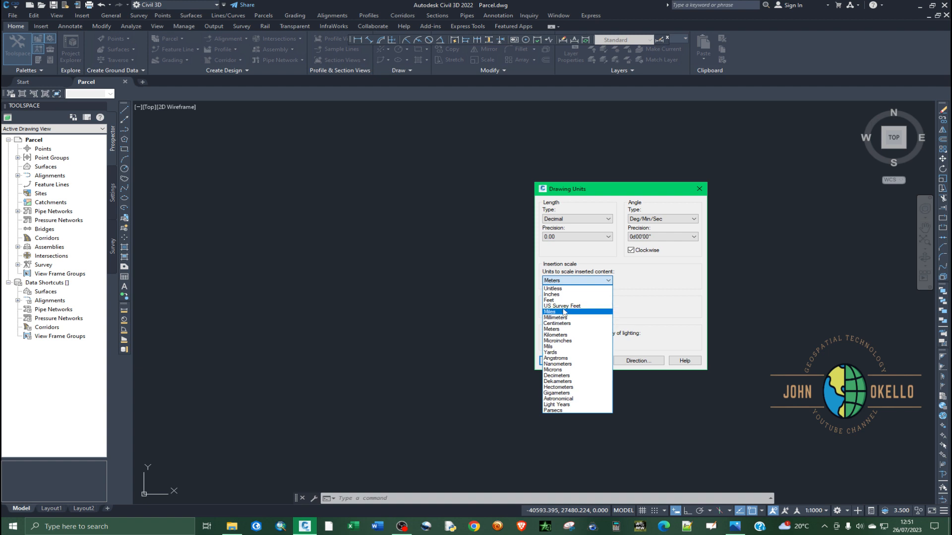
click(596, 282)
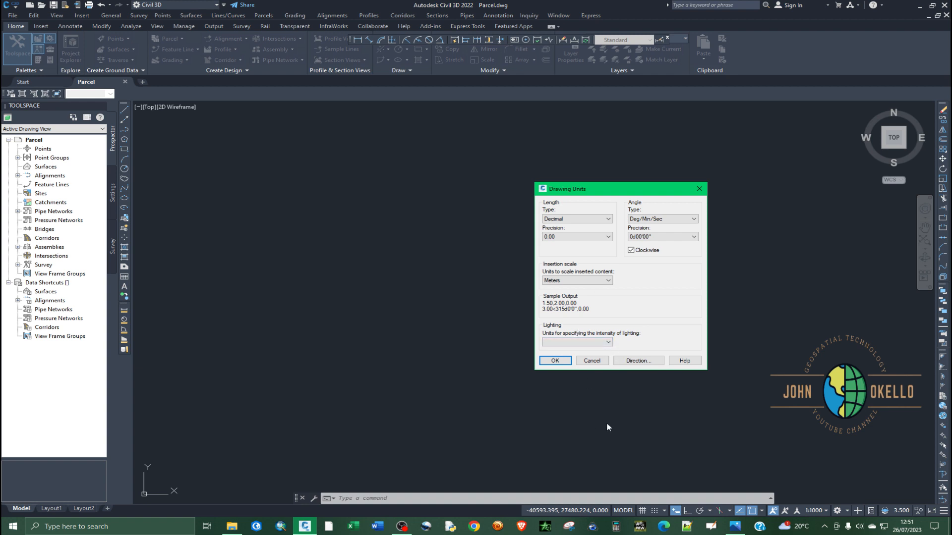
Step: Set the base angle direction to North, accept the drawing units and save the drawing
click(634, 364)
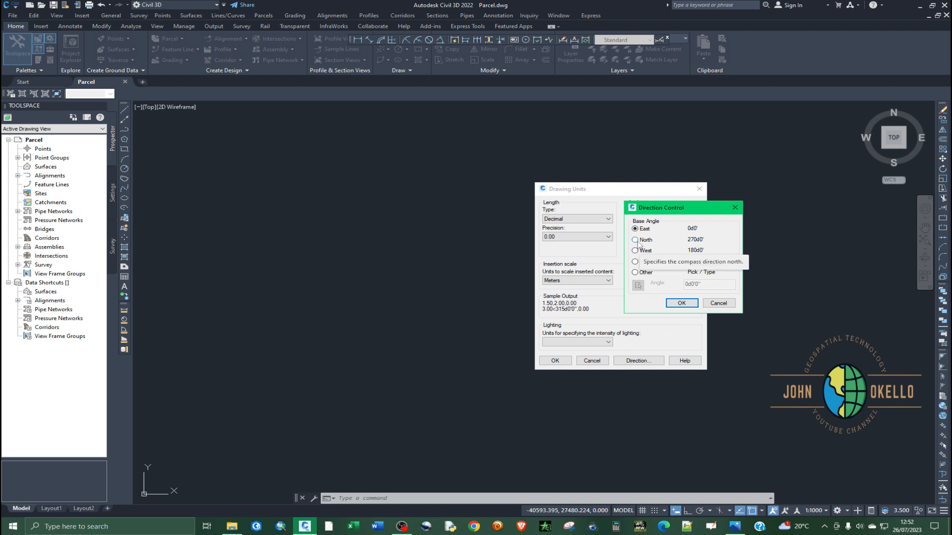
click(636, 240)
click(678, 302)
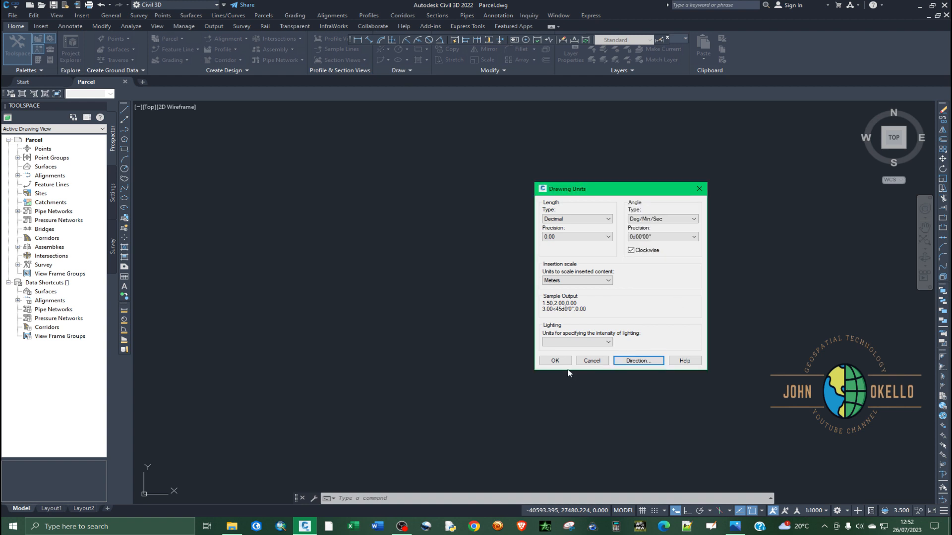
click(556, 360)
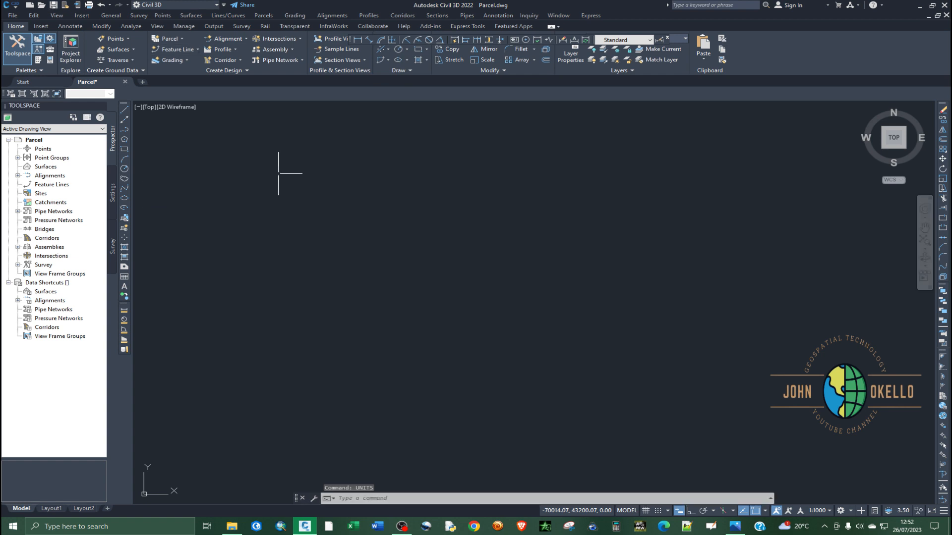
key(ctrl+s)
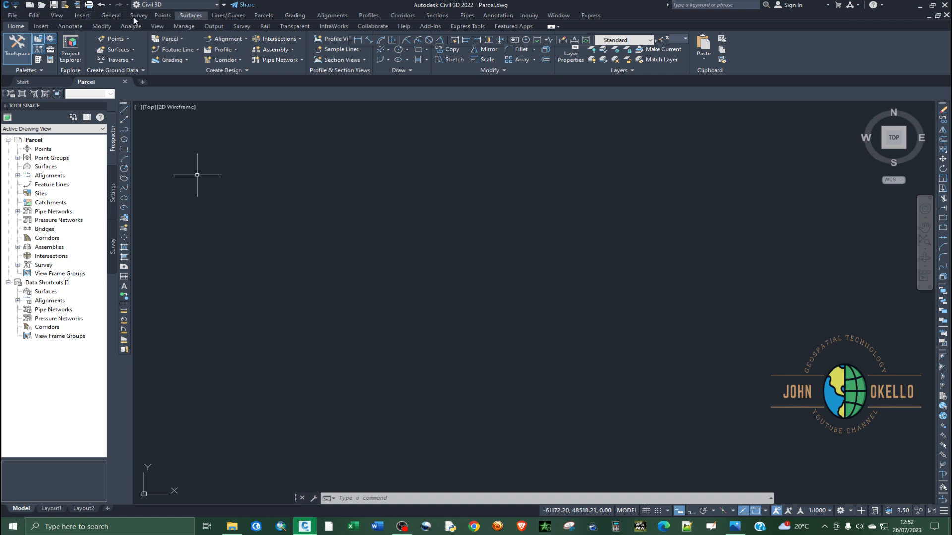
Step: Start a point import and choose PNEZD (comma delimited) as the point file format
click(161, 17)
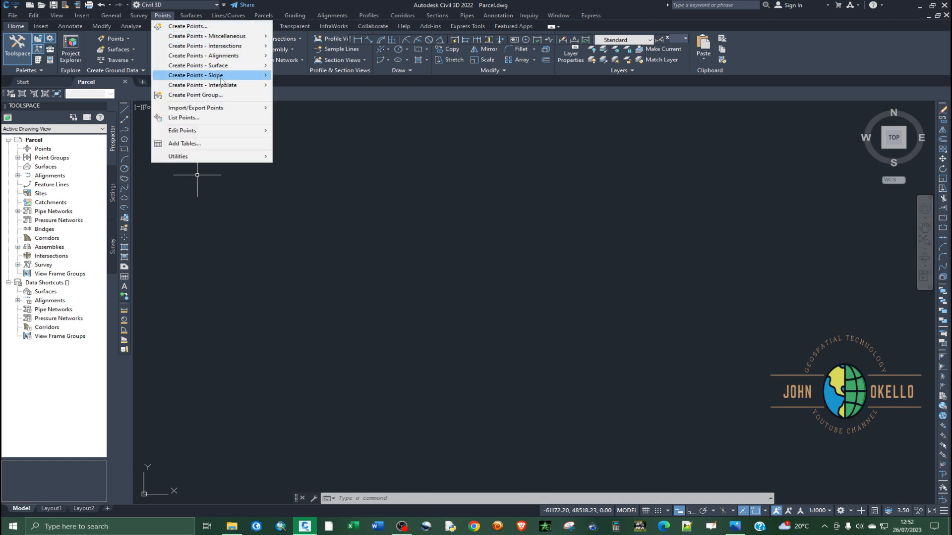
mouse_move(200, 37)
mouse_move(194, 109)
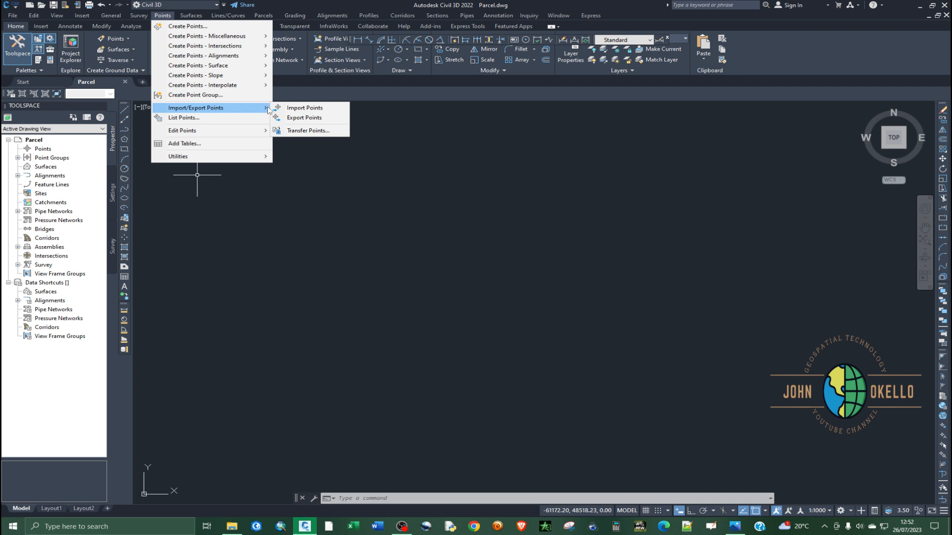
click(293, 109)
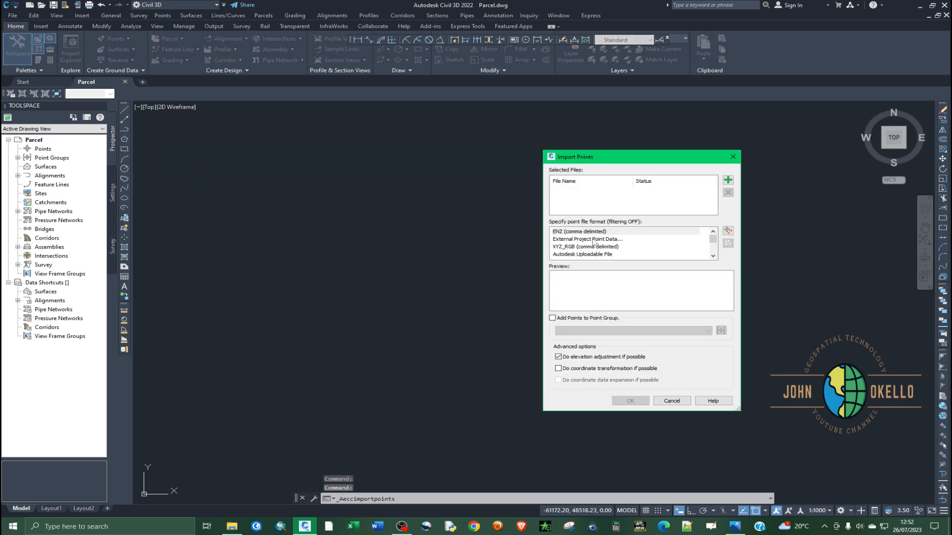
scroll(593, 241, down, 5)
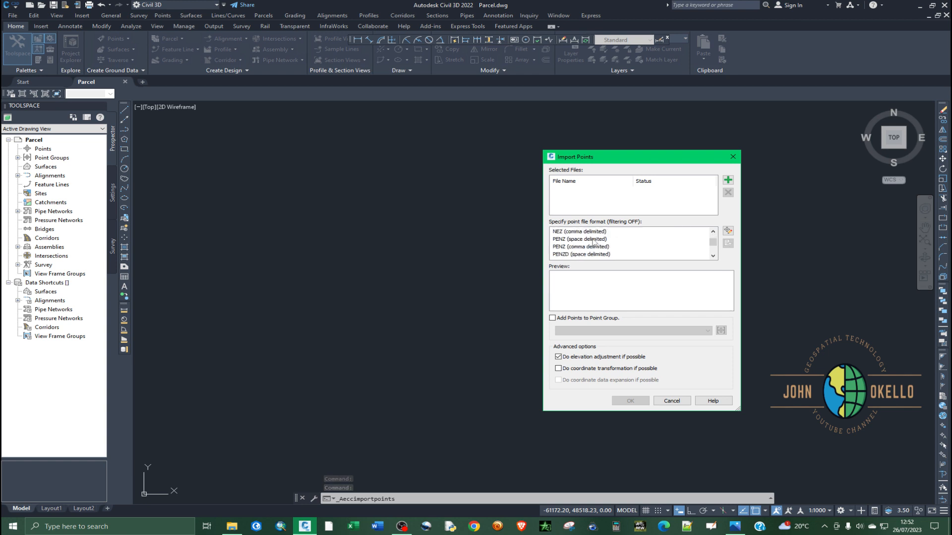
scroll(593, 241, down, 2)
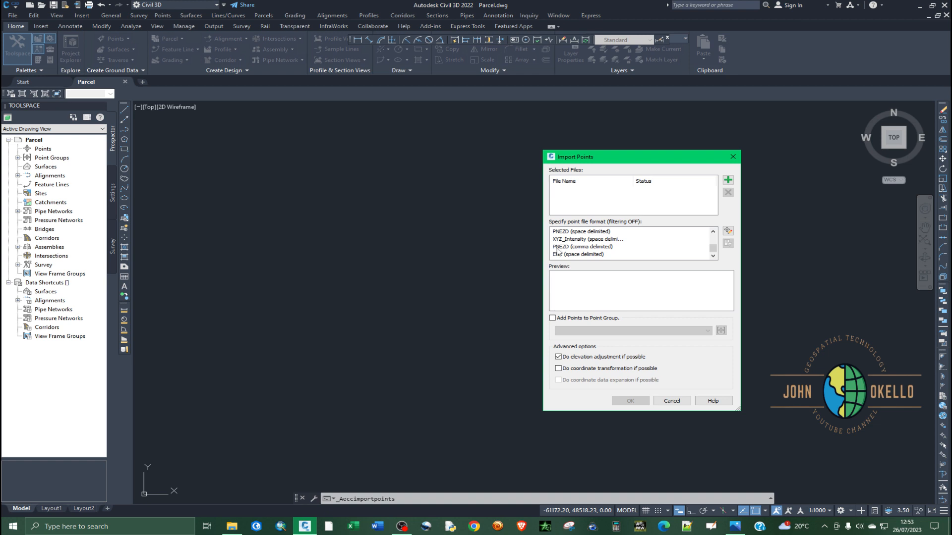
click(582, 247)
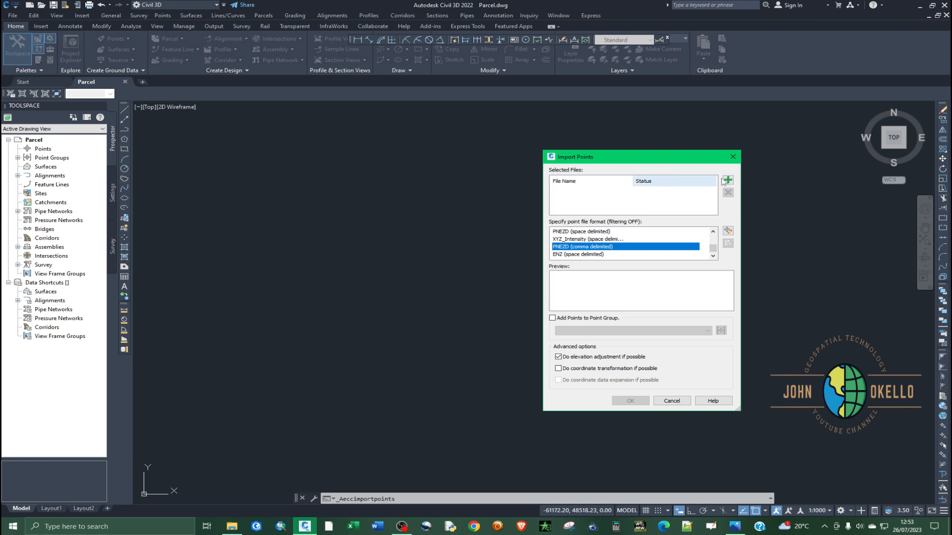
Step: Add Survey Data.csv from the Parcel folder as the source file and import its points
click(728, 180)
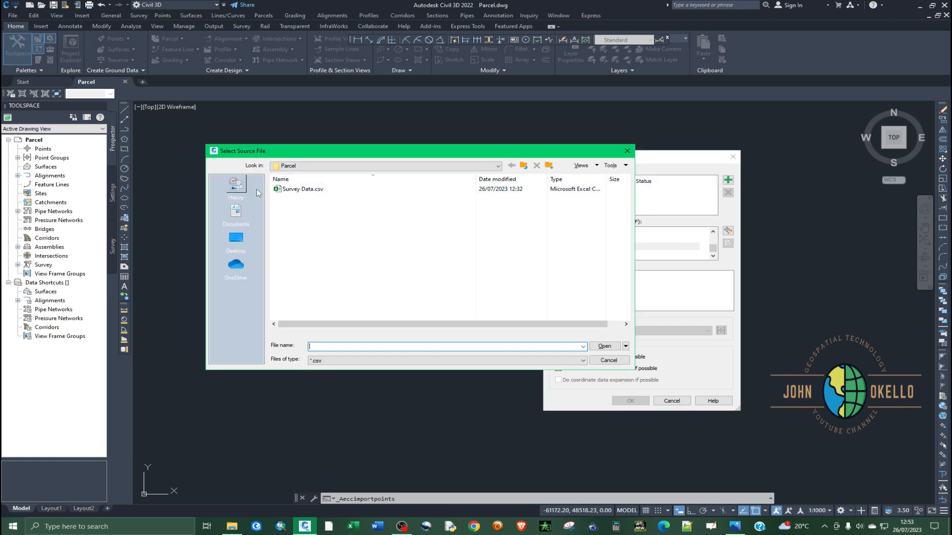
click(323, 190)
click(604, 346)
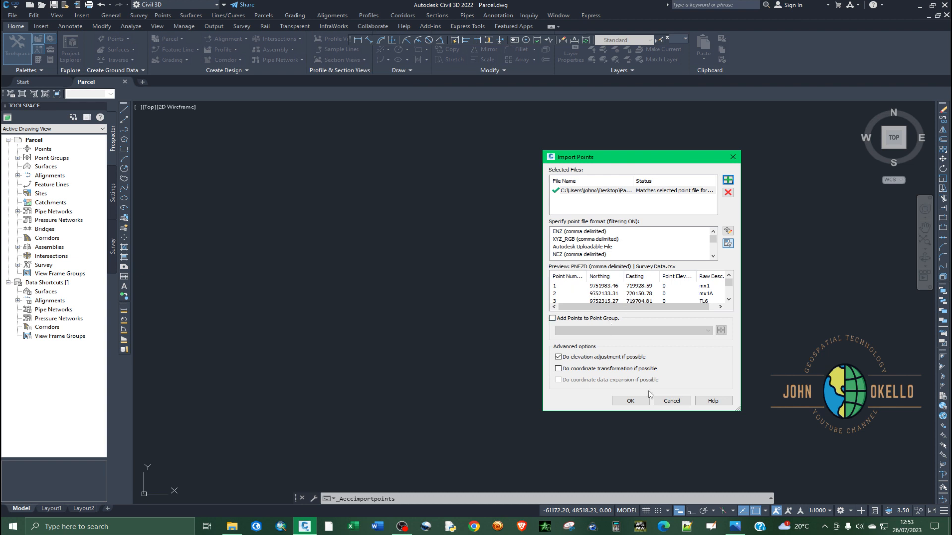
click(630, 401)
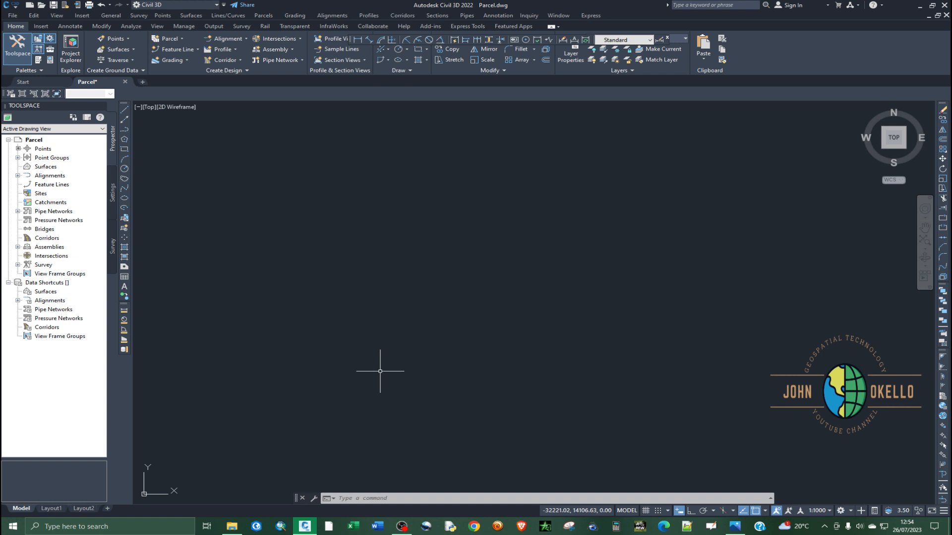
Step: Set the drawing's annotation scale to 1:2500 for the imported survey points
text(ZE)
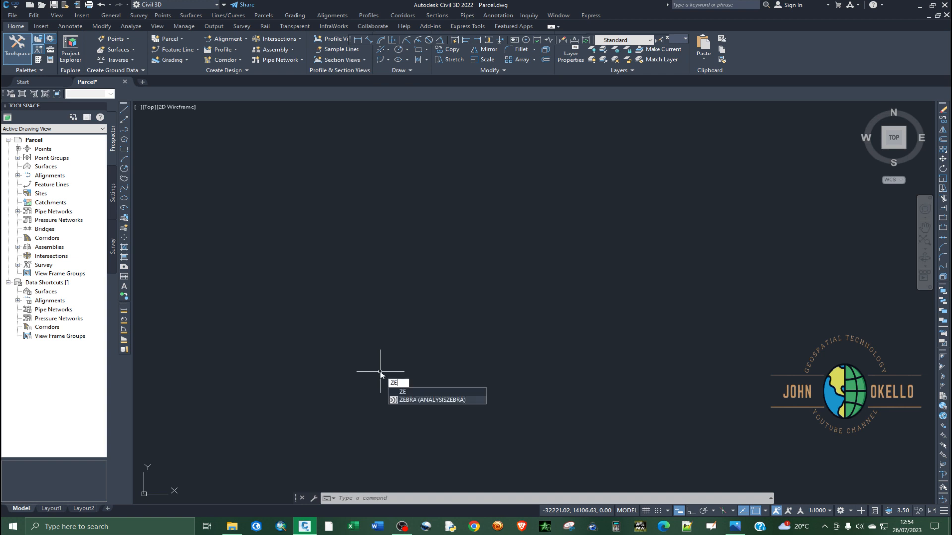
key(Return)
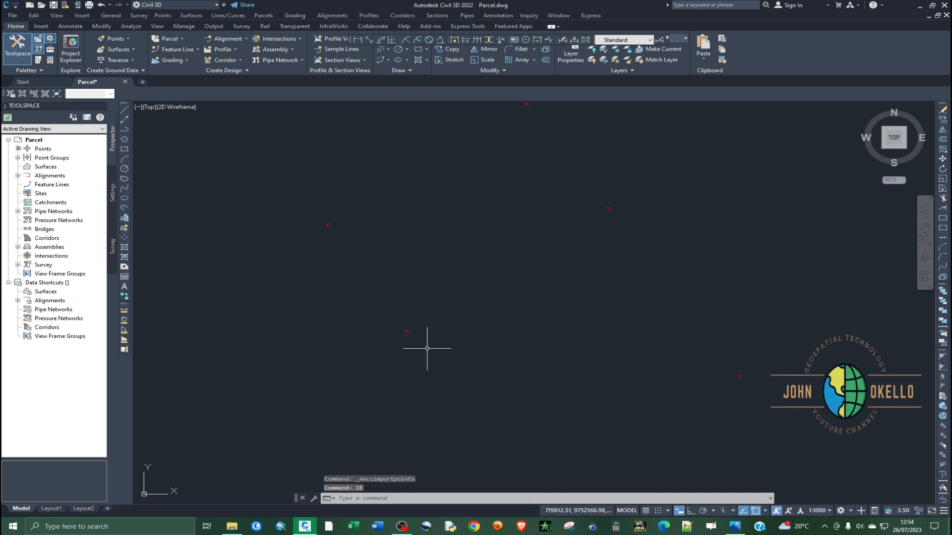
scroll(442, 328, down, 2)
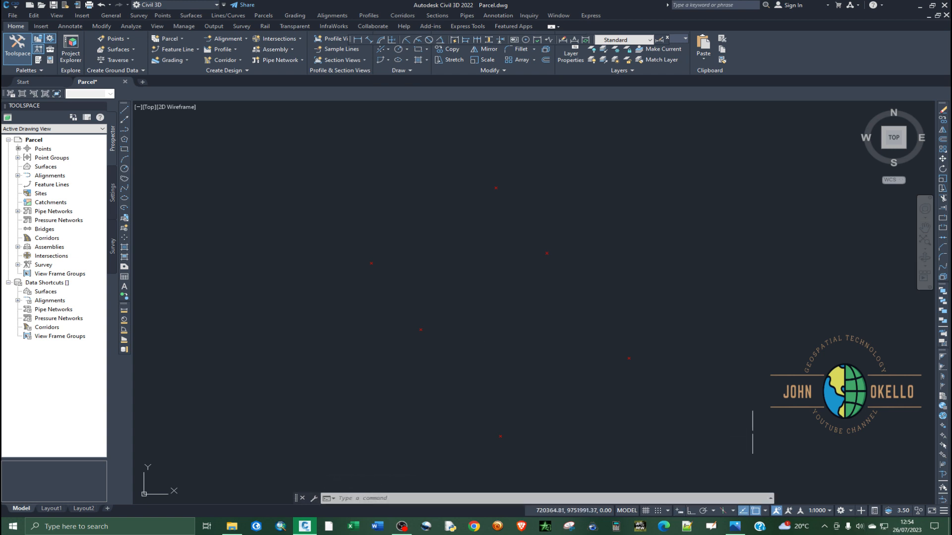
click(823, 511)
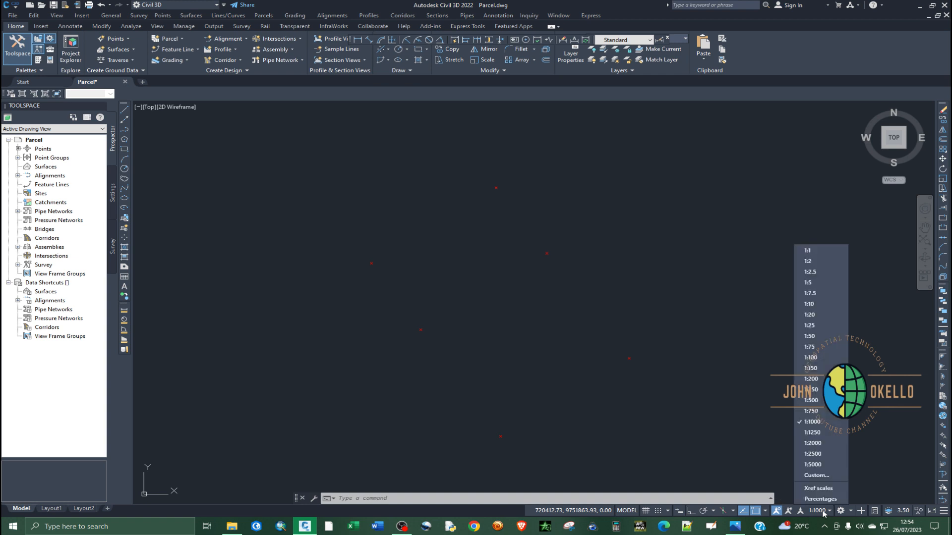
click(816, 455)
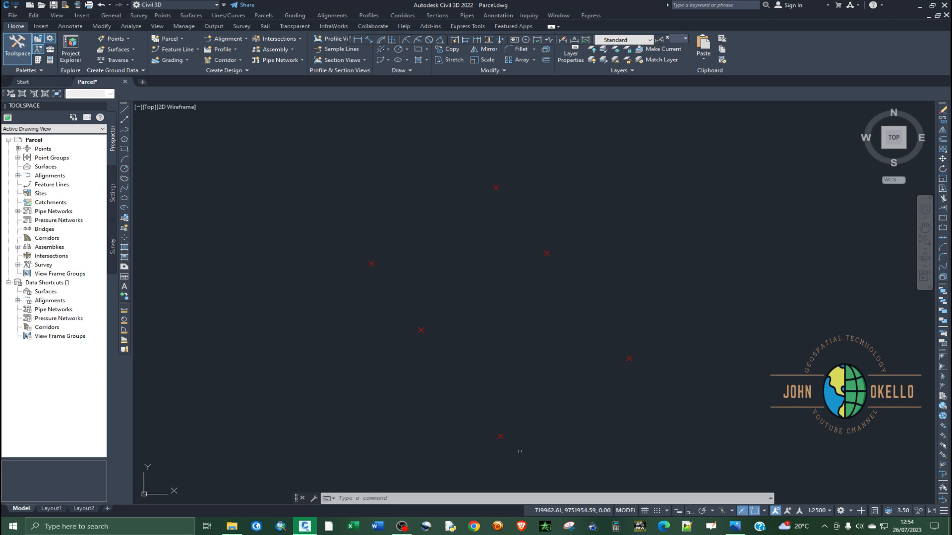
click(520, 451)
click(468, 421)
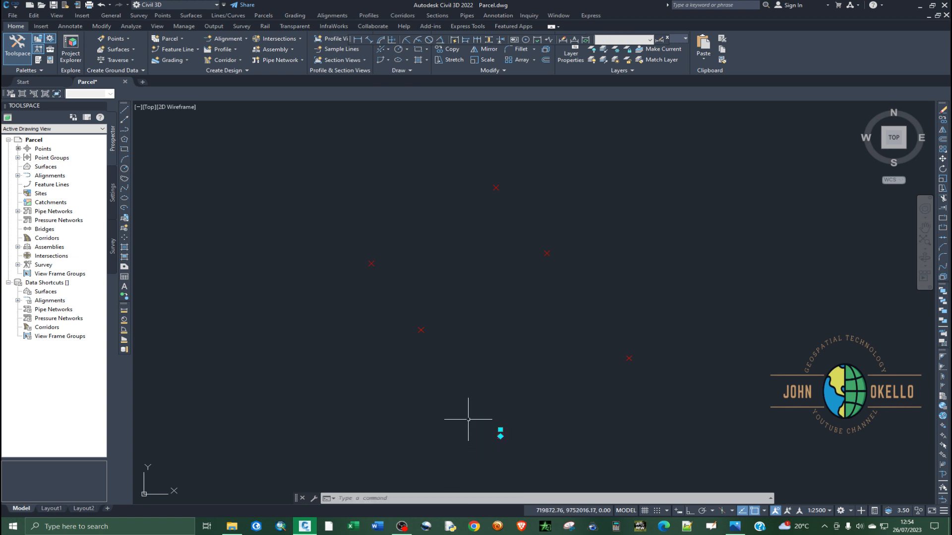
right_click(477, 422)
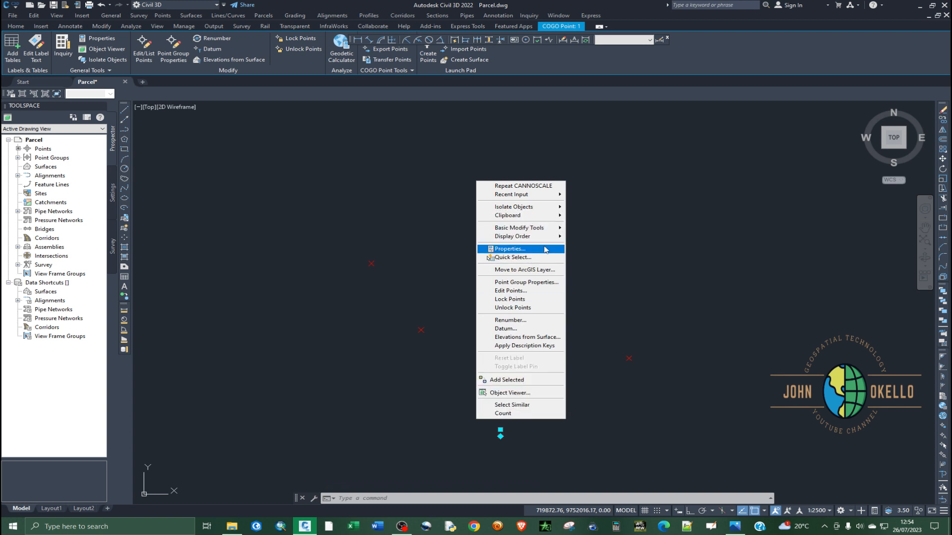
click(516, 406)
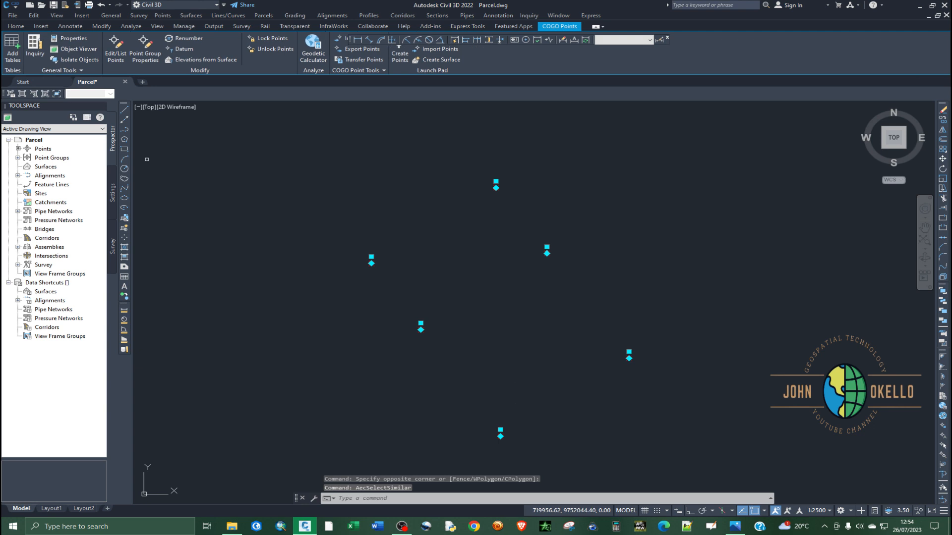
click(16, 25)
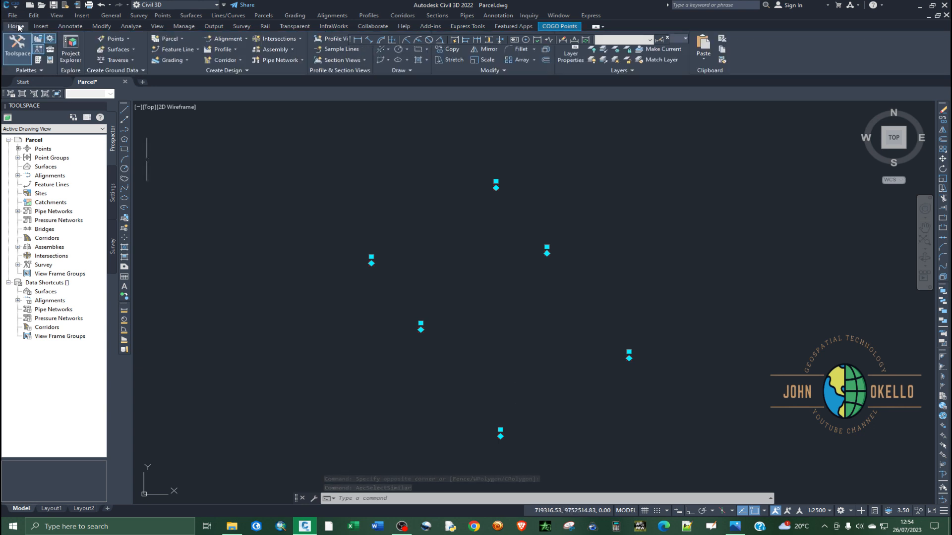
click(16, 54)
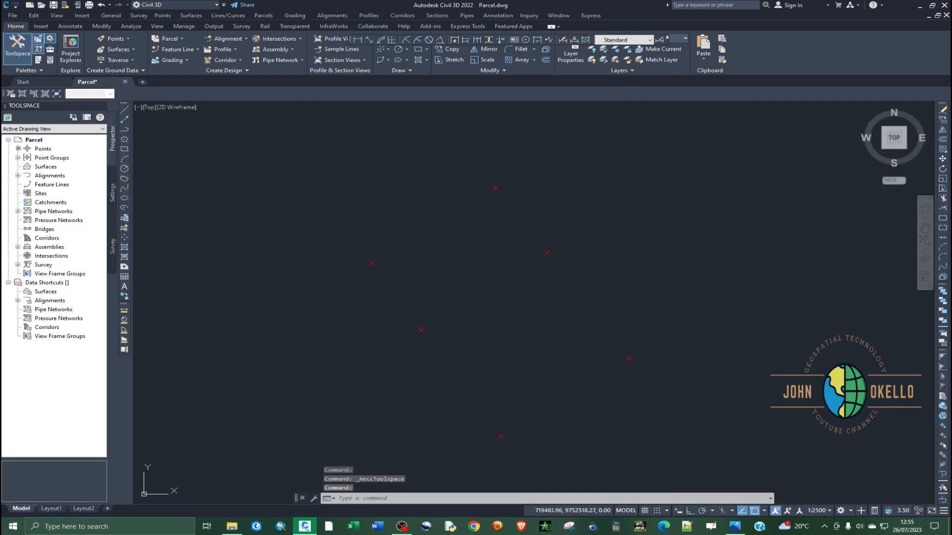
Step: Select all the imported survey points using Select Similar on one of them and display their properties
click(418, 303)
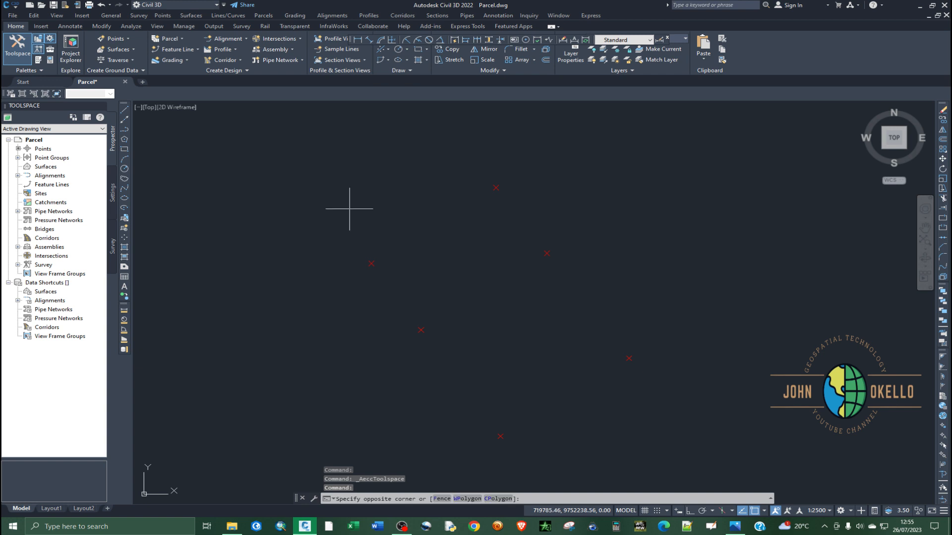
click(337, 192)
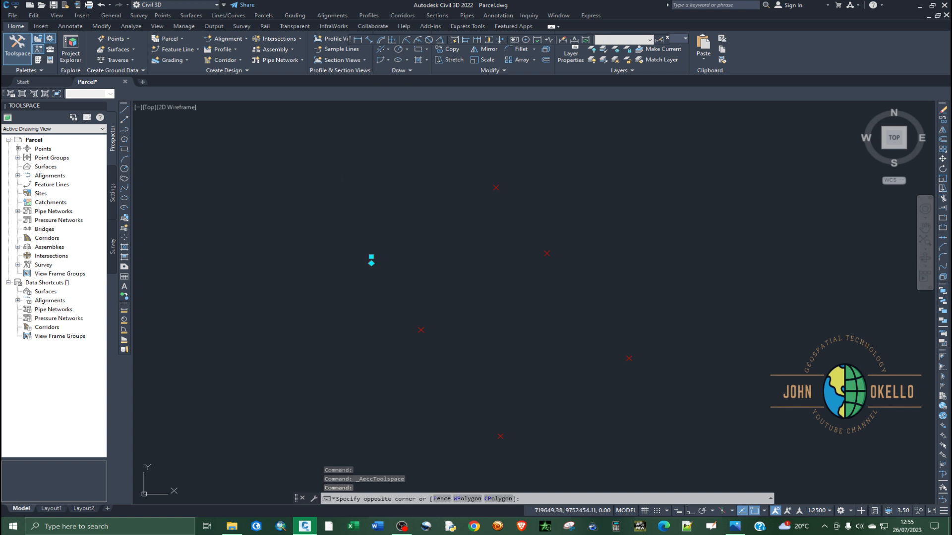
right_click(388, 305)
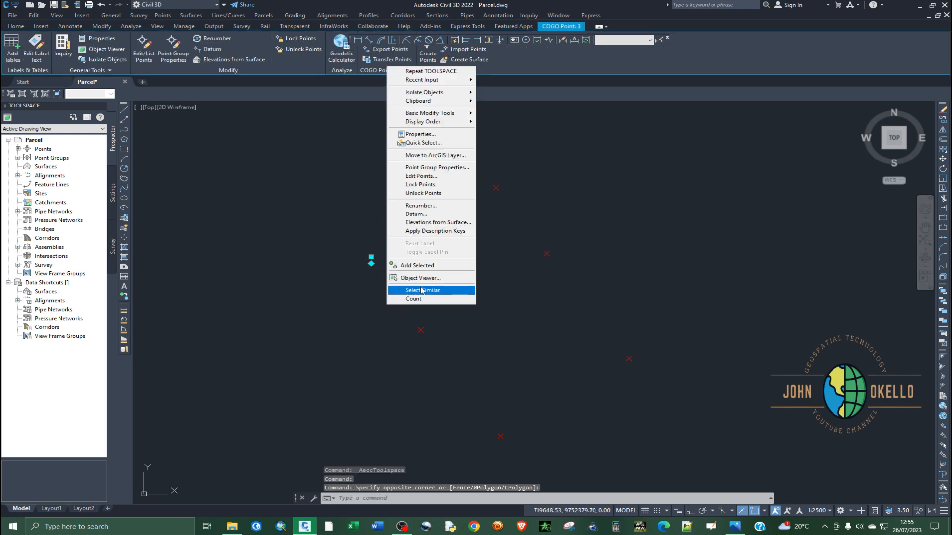
click(422, 290)
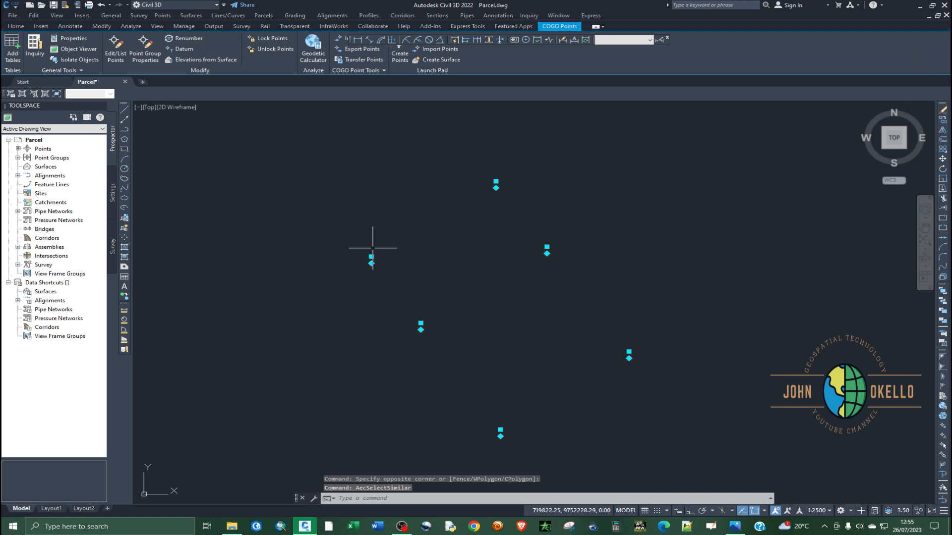
click(15, 27)
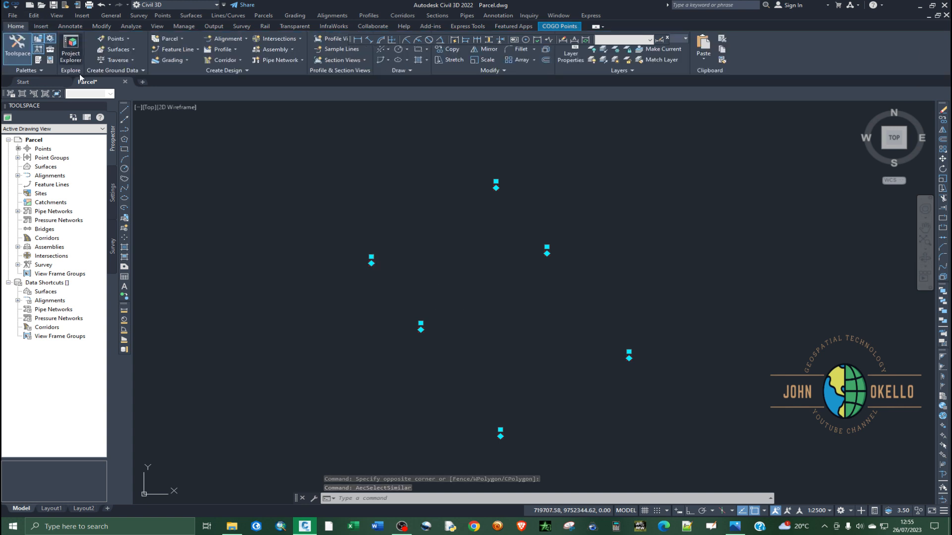
click(50, 60)
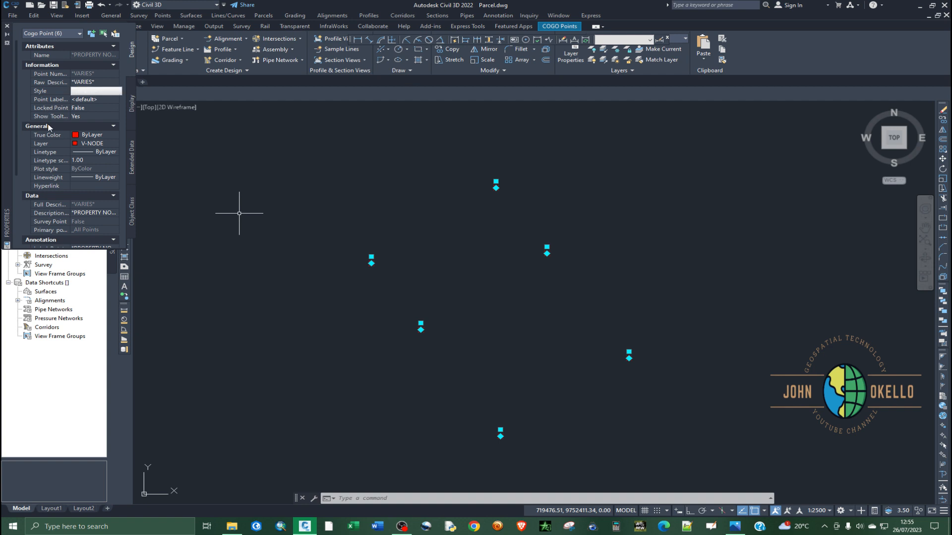
Step: Choose Basic as the selected survey points' style through Create/Edit and open that style for editing
click(102, 90)
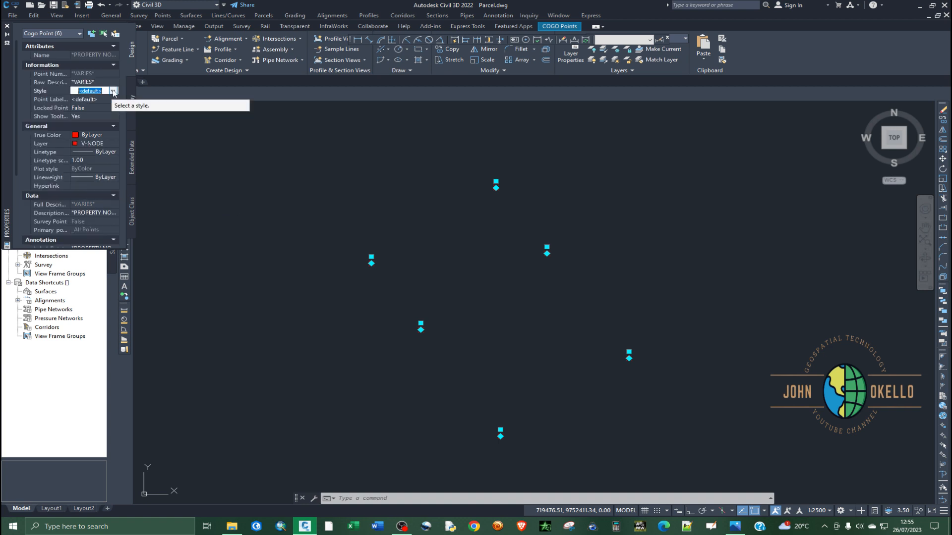
click(113, 91)
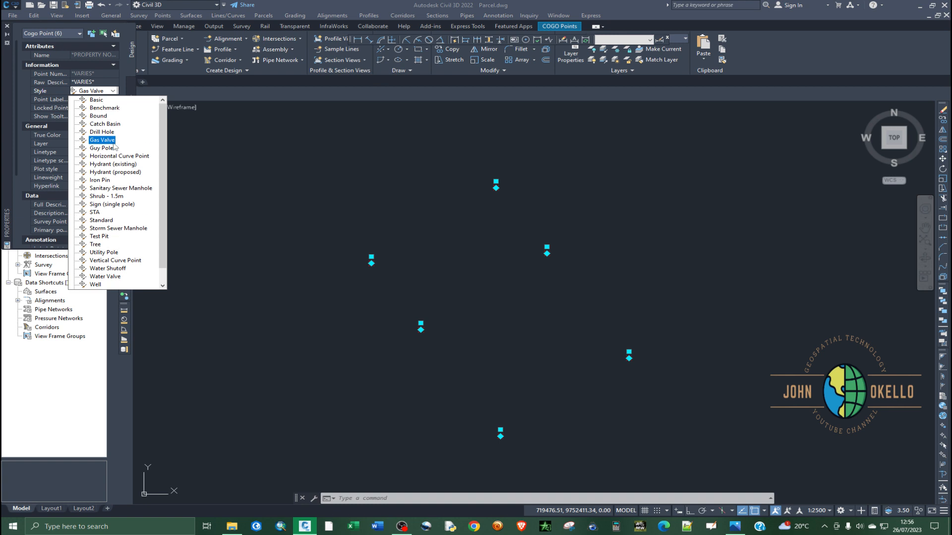
scroll(114, 145, down, 1)
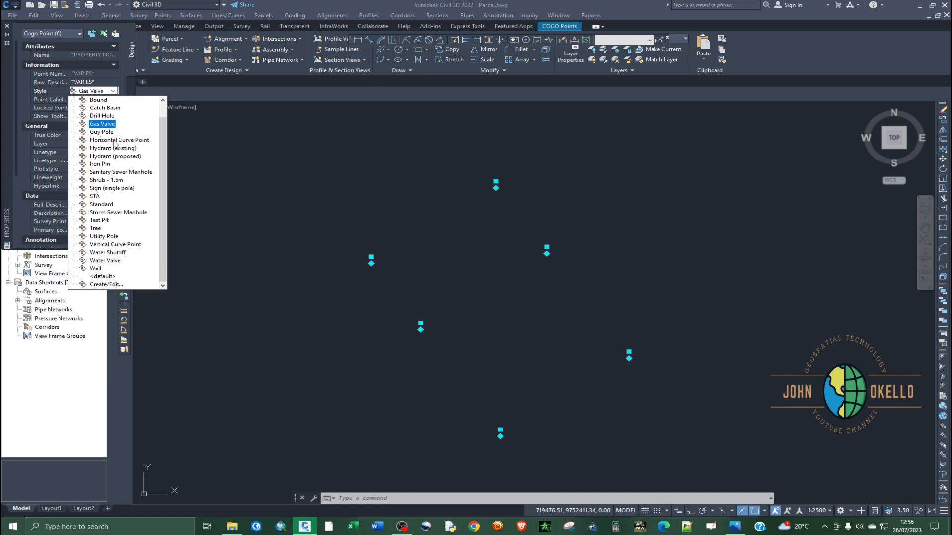
click(102, 285)
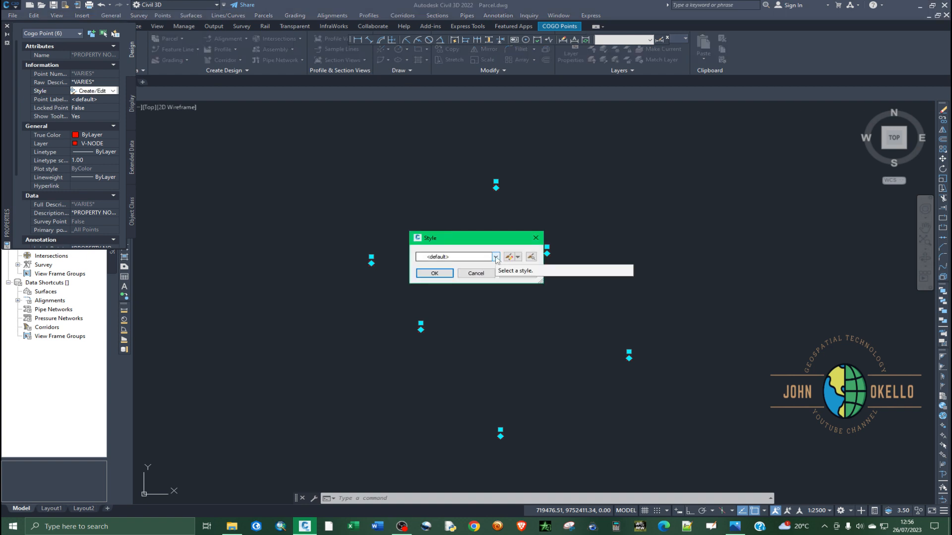
click(495, 257)
scroll(471, 308, up, 1)
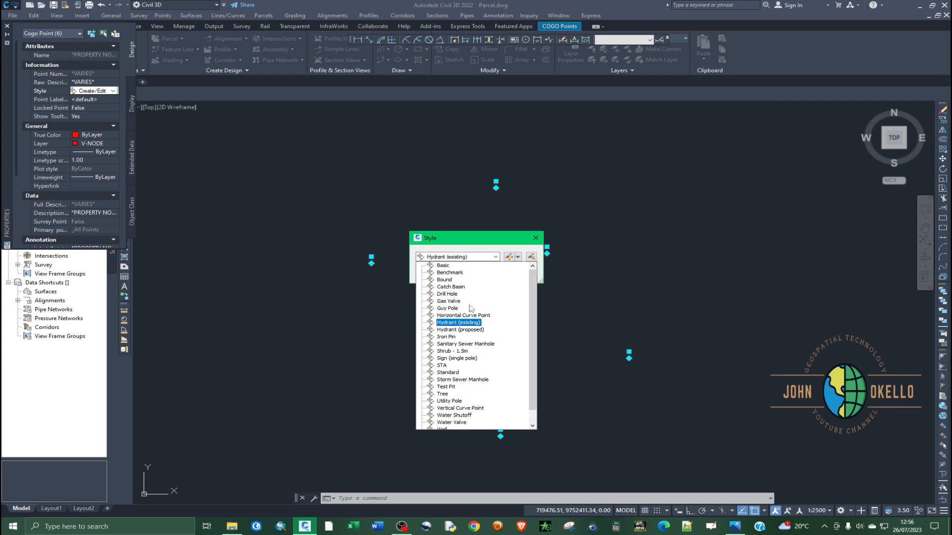
click(443, 265)
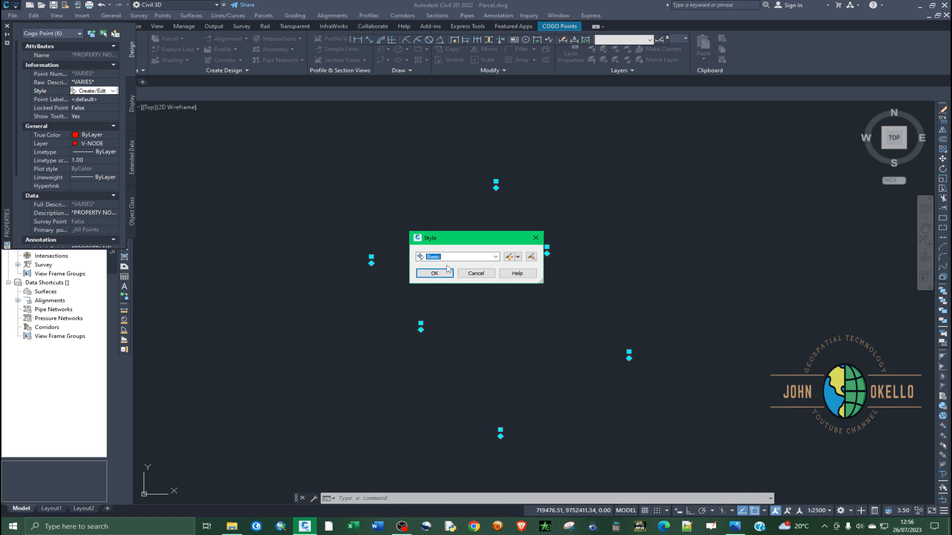
click(509, 257)
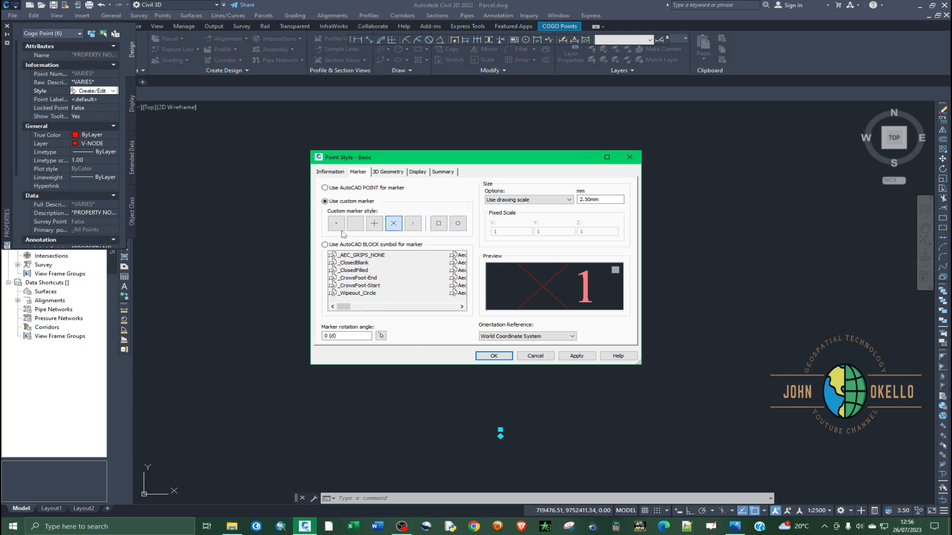
Step: Match the Basic style's custom marker to scanned plan 494_6.jpg with a dot and circle, apply it to the points and save the drawing
click(735, 527)
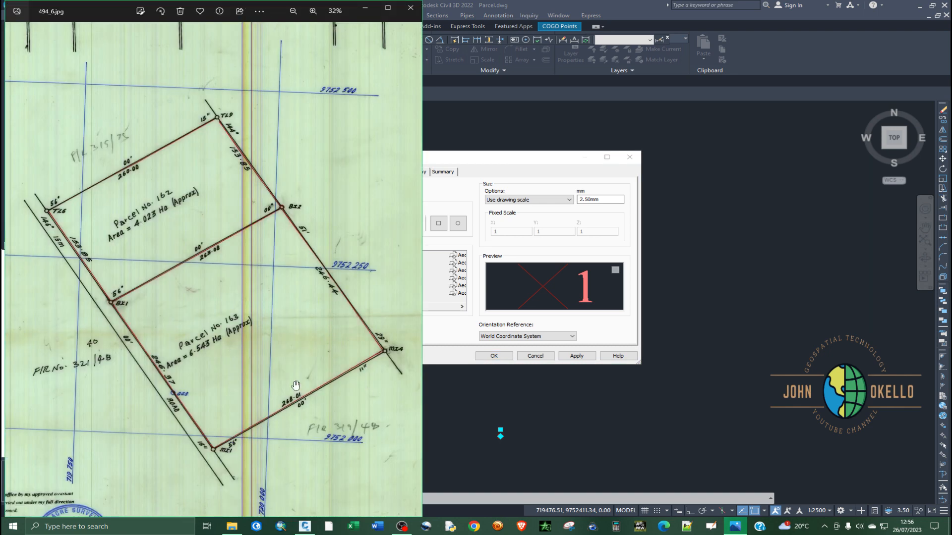
click(366, 9)
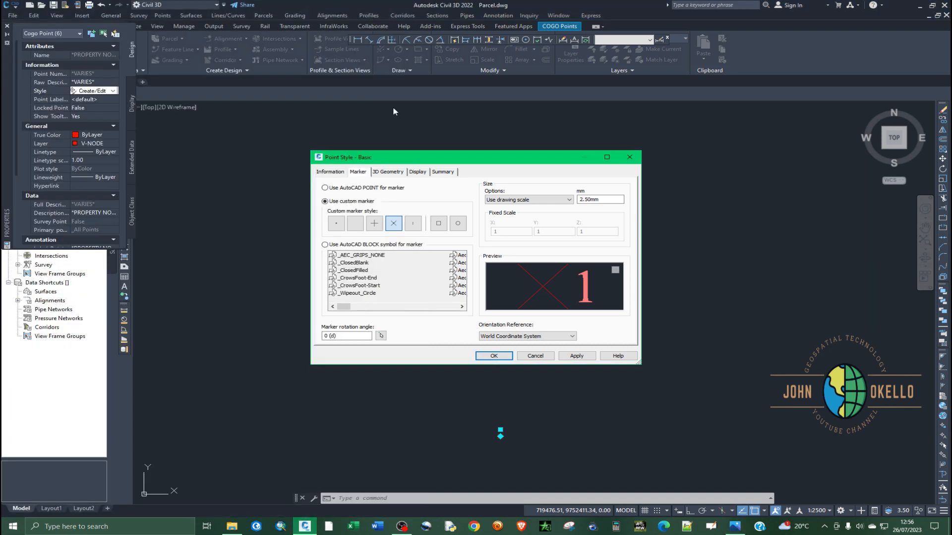
click(337, 225)
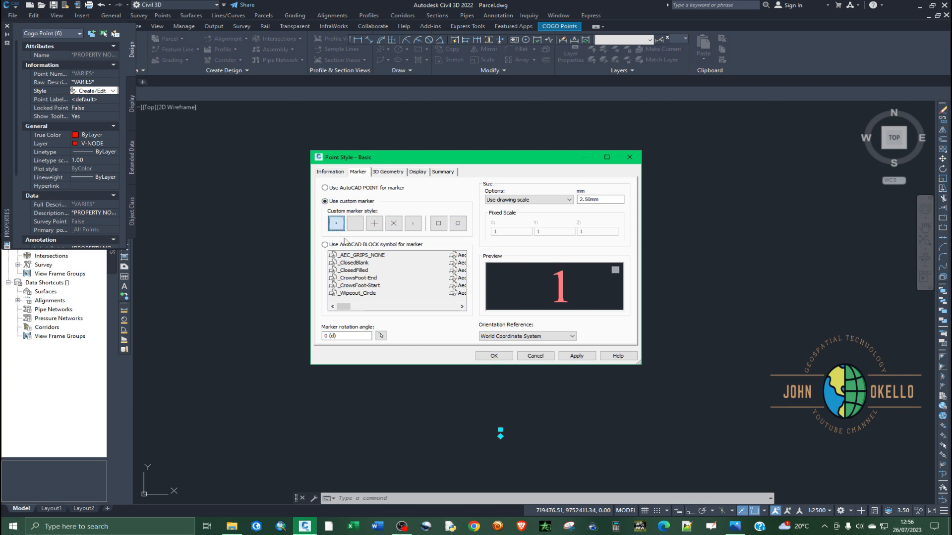
click(458, 224)
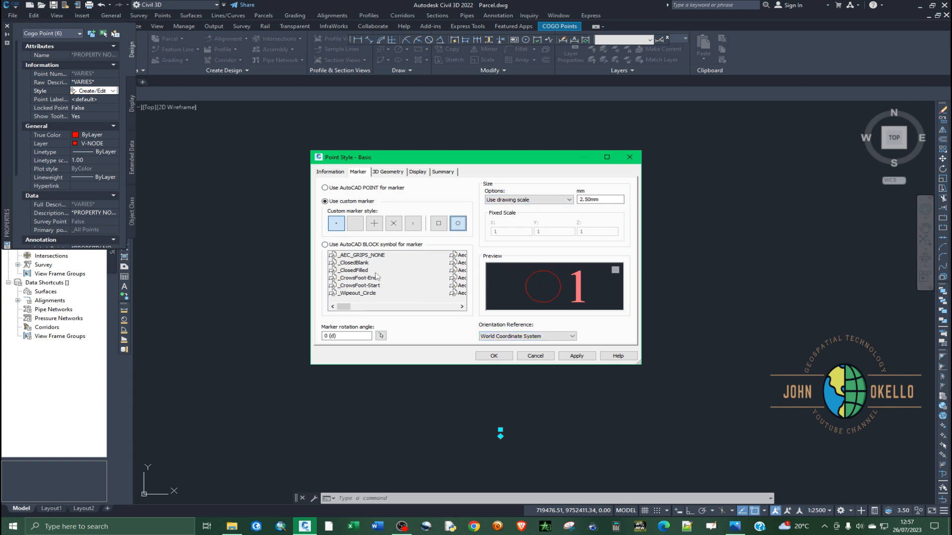
click(580, 355)
click(496, 357)
click(434, 274)
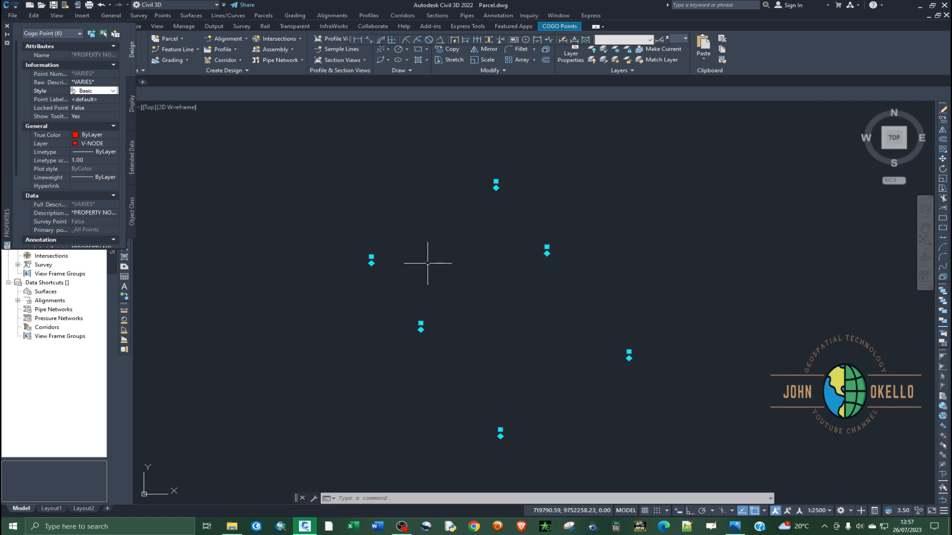
key(Escape)
key(ctrl+s)
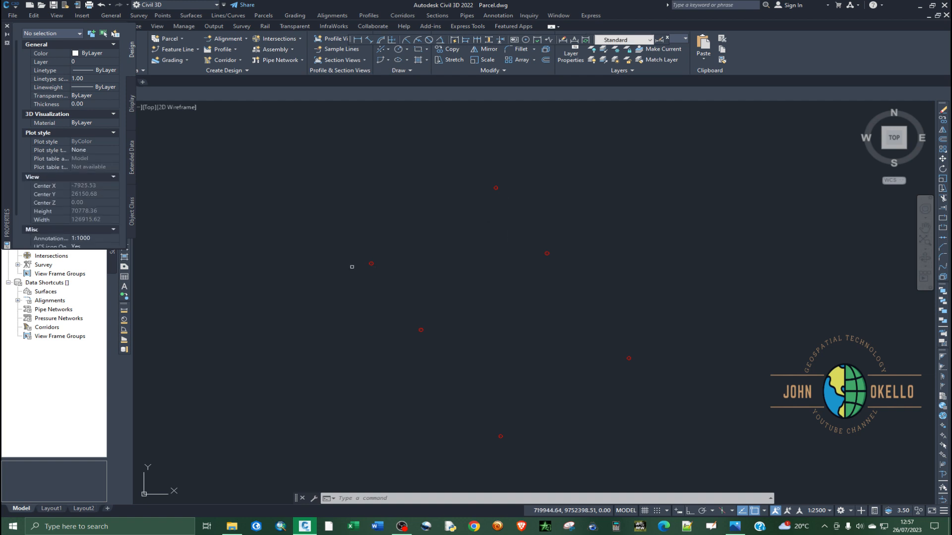
Step: Set the point label style of all the survey points to Description Only and save the drawing
click(408, 293)
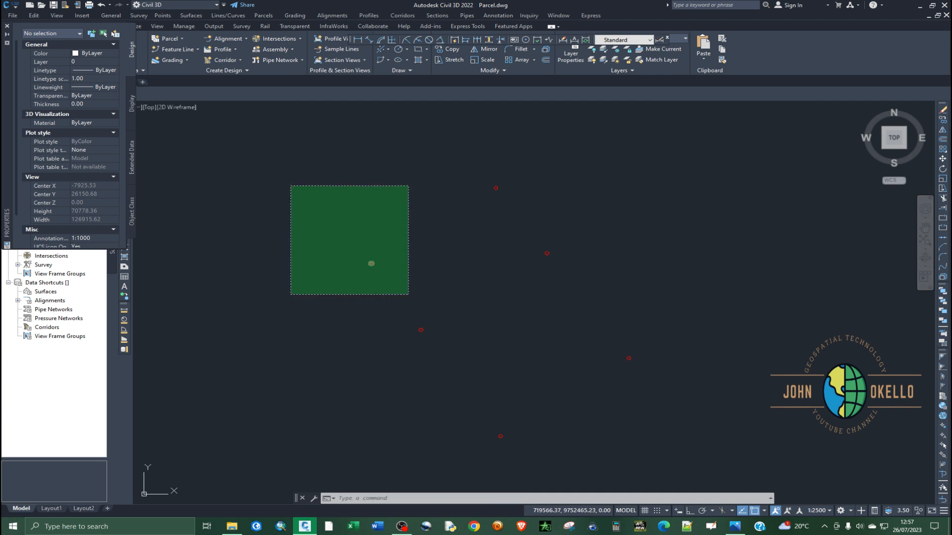
click(291, 186)
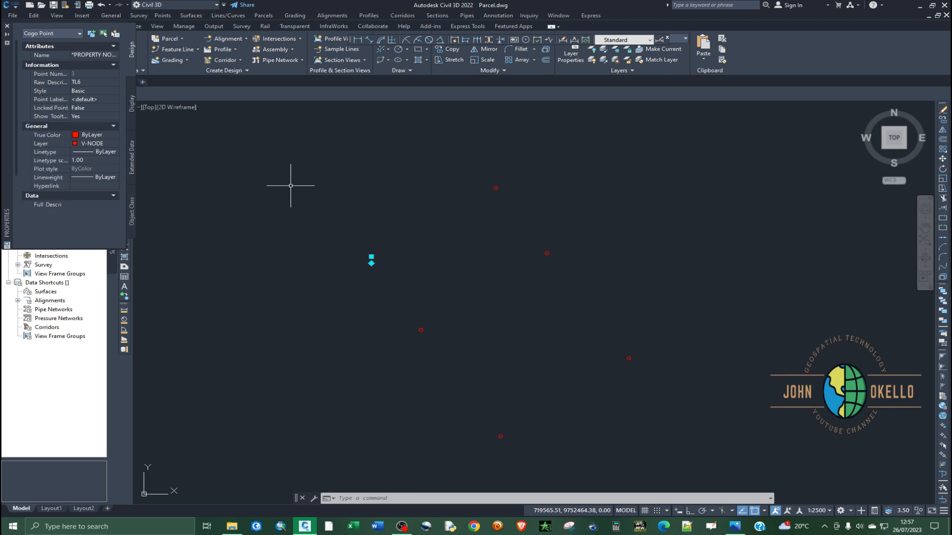
right_click(340, 314)
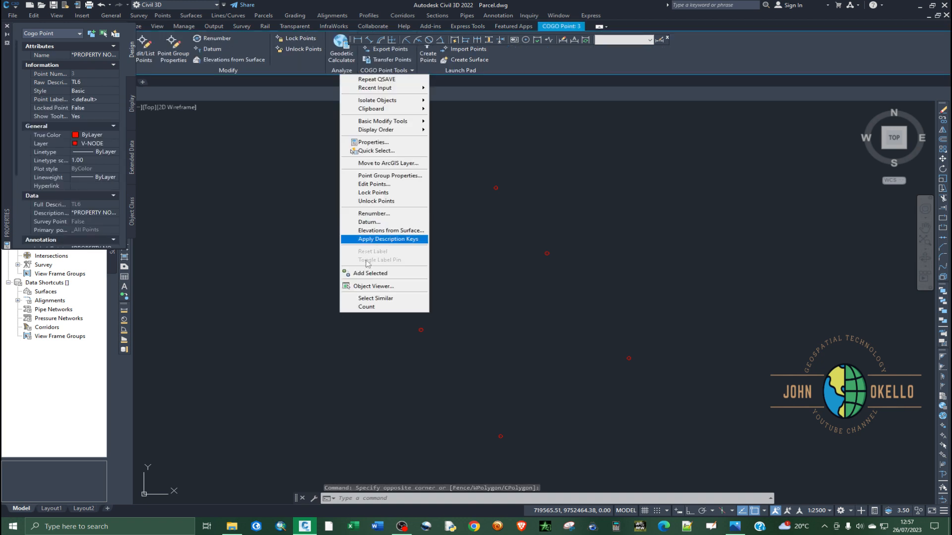
click(375, 298)
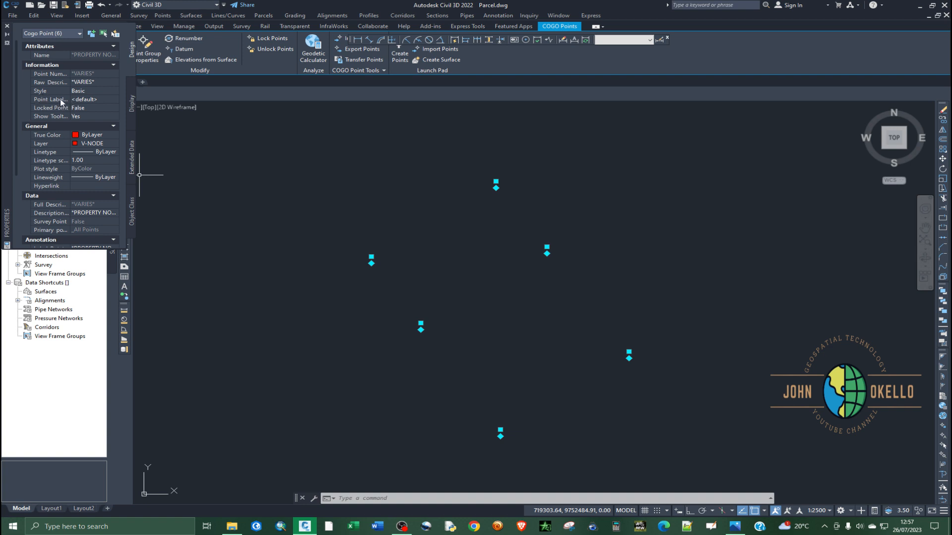
click(99, 100)
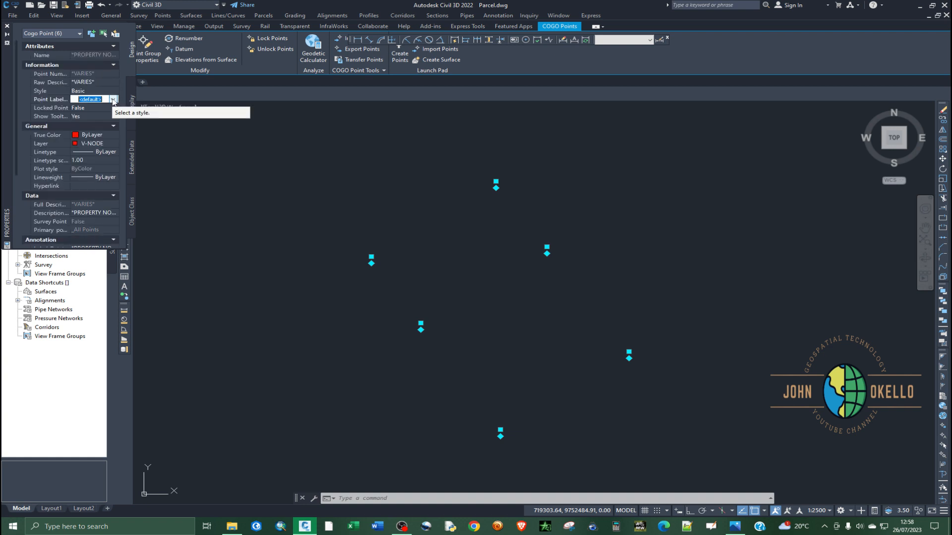
click(113, 100)
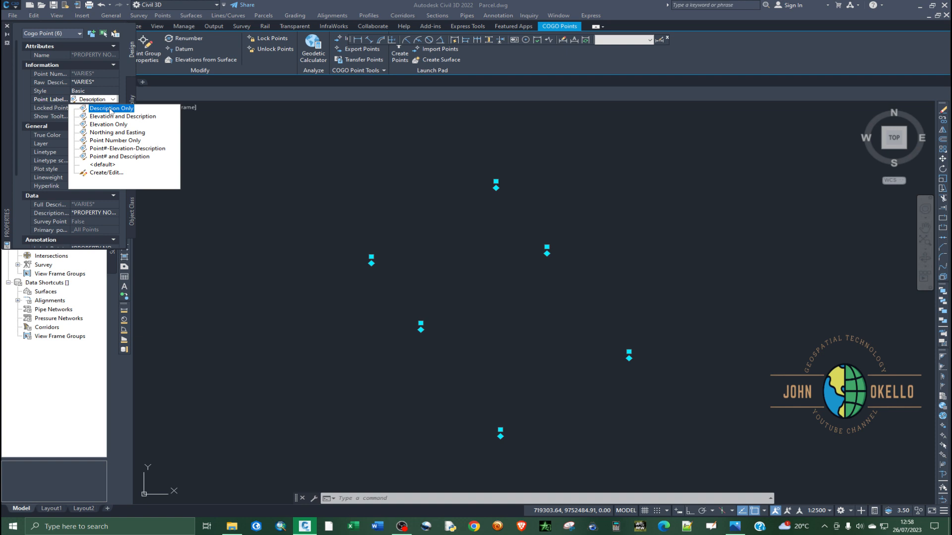
click(110, 109)
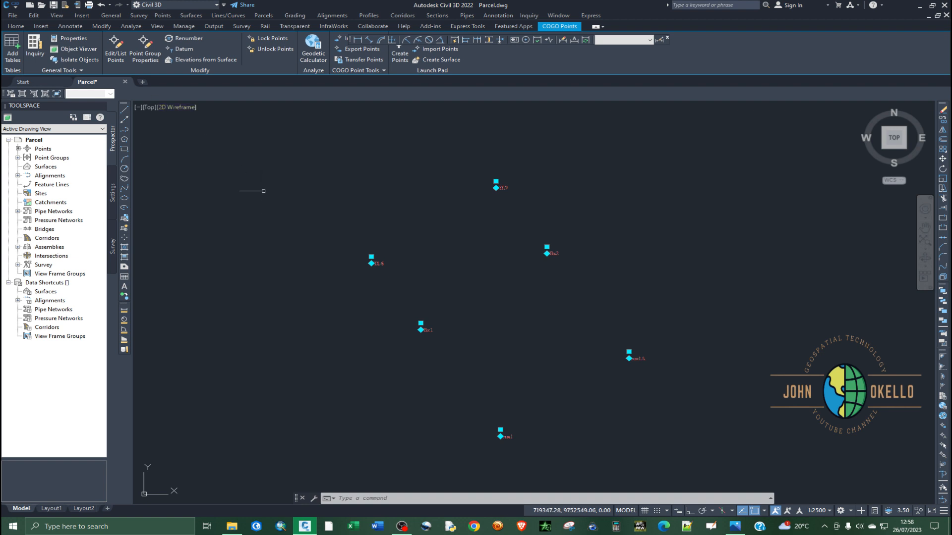
key(Escape)
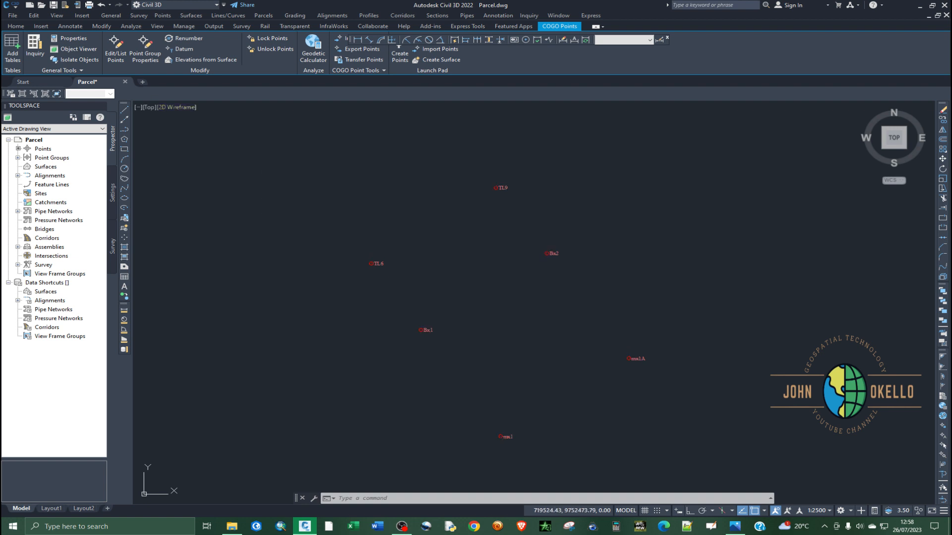
key(ctrl+s)
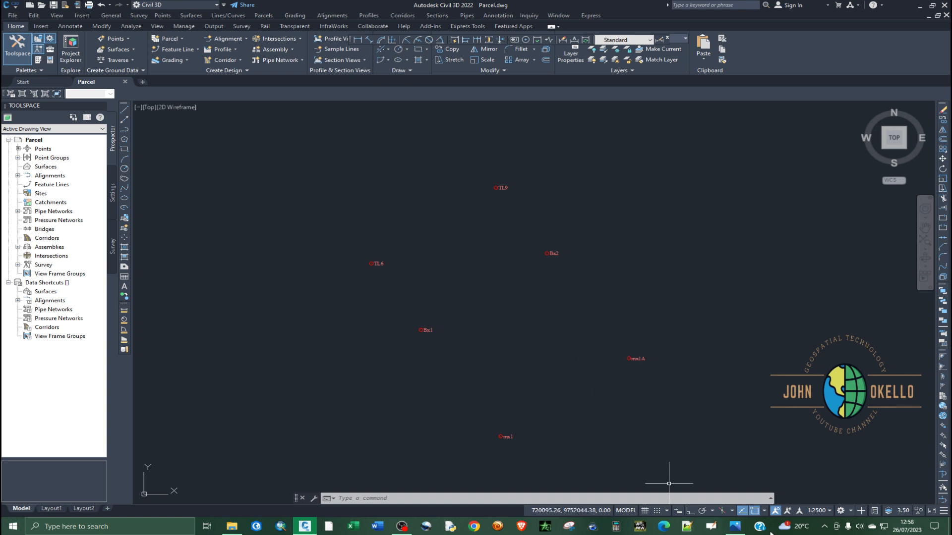
Step: Check the scanned plan 494_6.jpg for the boundary lines joining the parcel corner points
click(736, 528)
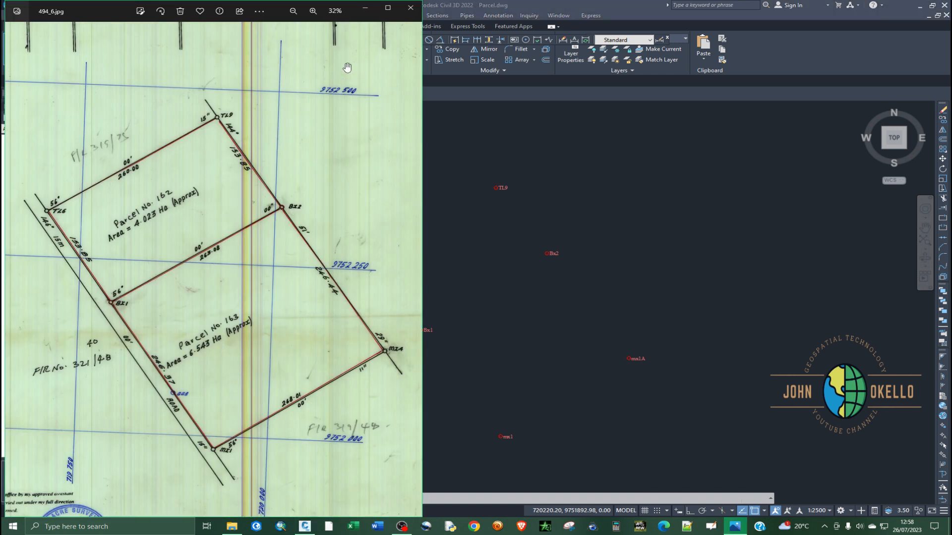
click(365, 8)
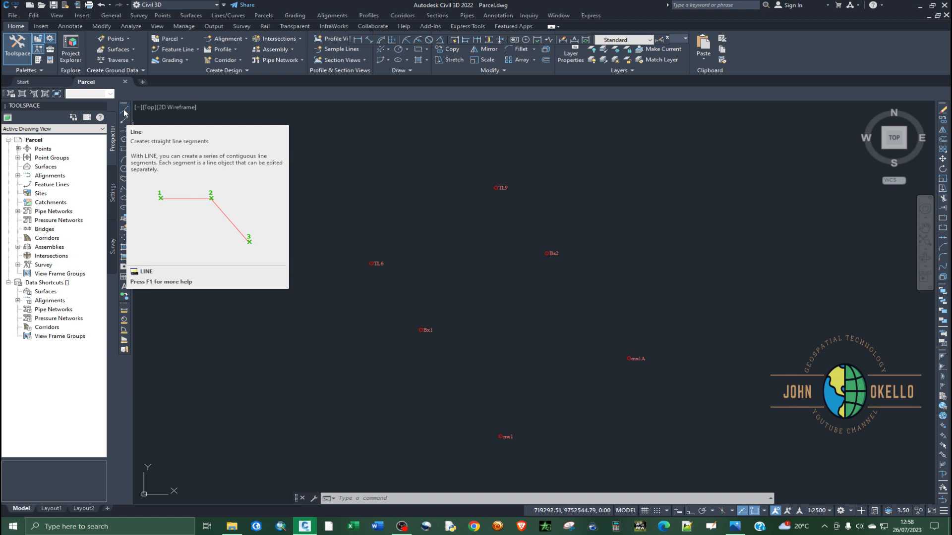
Step: Draw boundary lines with the Line command from point TL6 to TL9 and on to Bx2
click(124, 110)
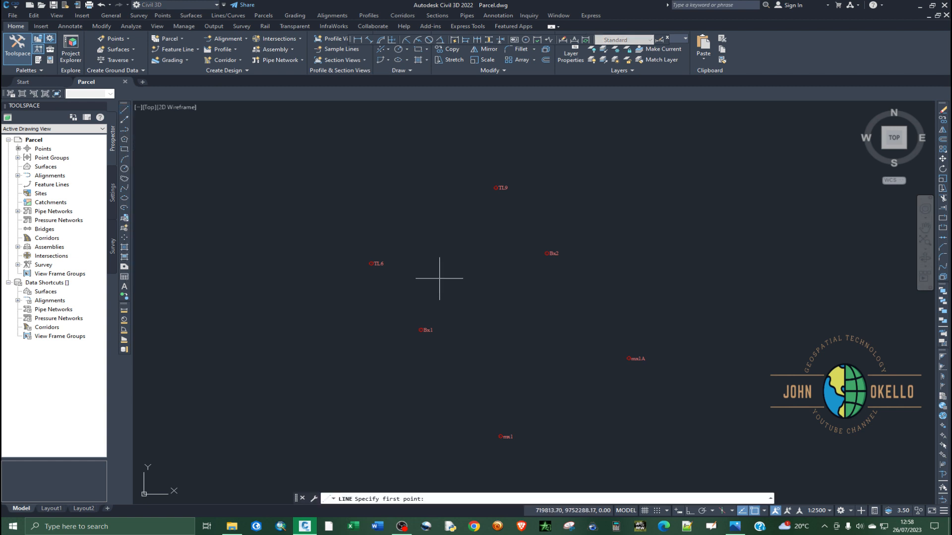
scroll(379, 263, up, 4)
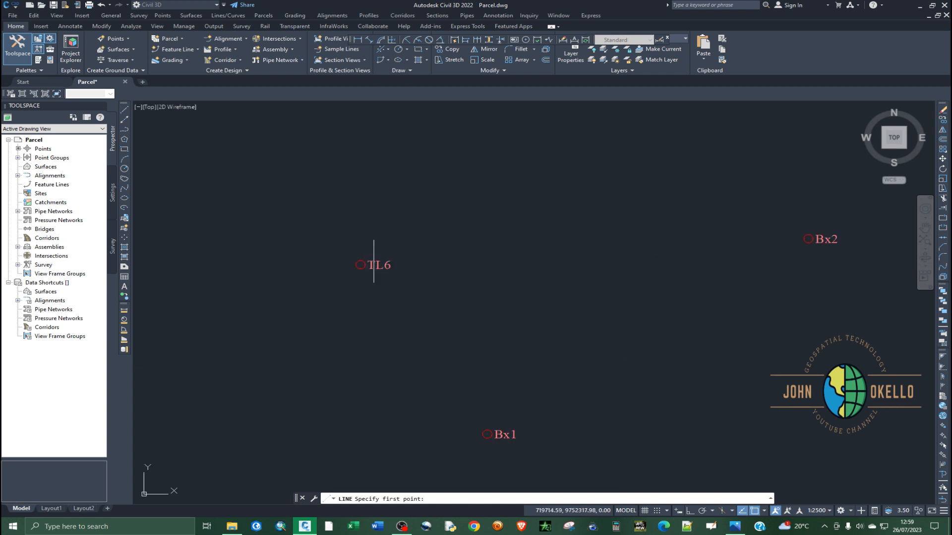
click(125, 109)
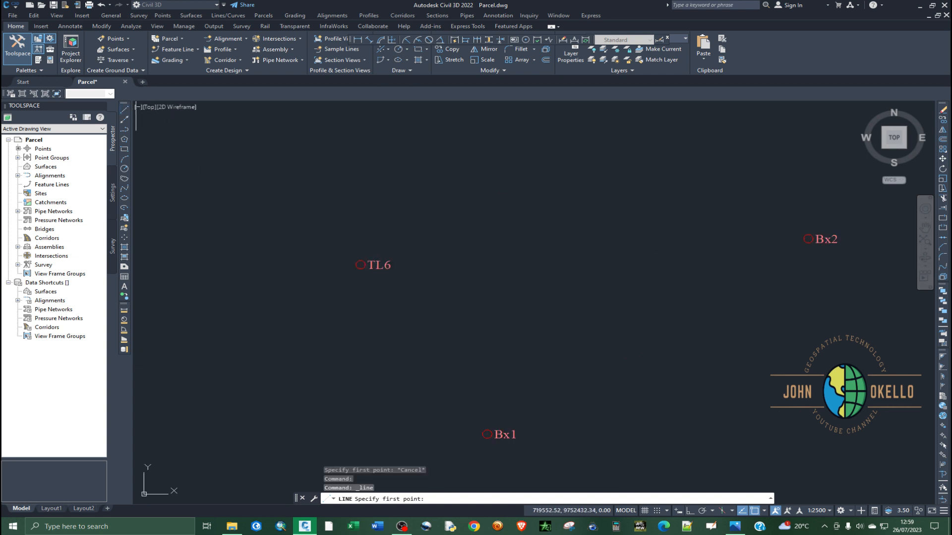
click(360, 265)
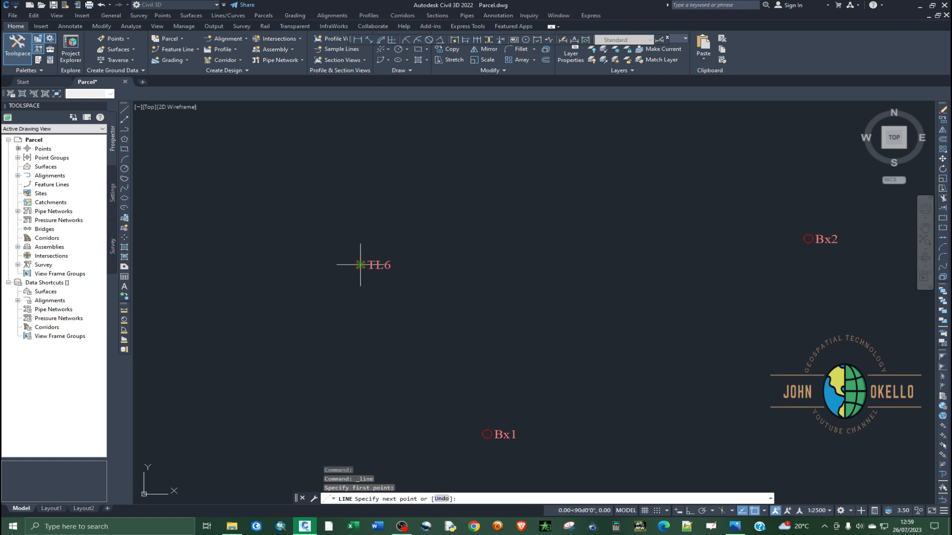
scroll(384, 363, down, 2)
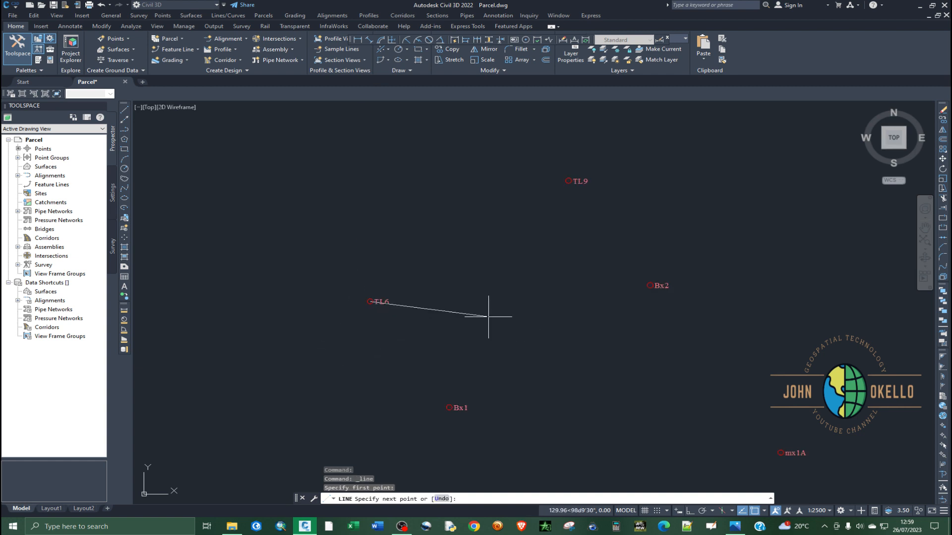
scroll(568, 183, up, 2)
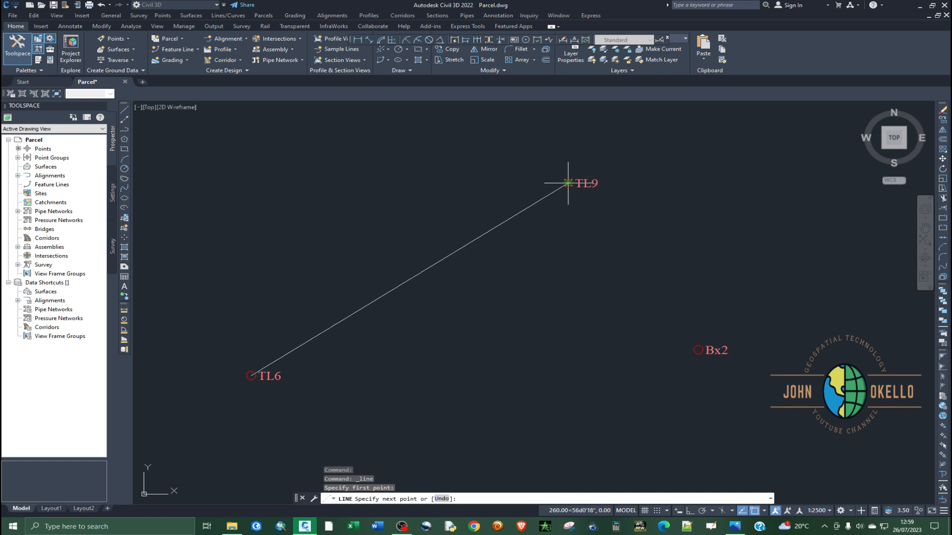
click(568, 182)
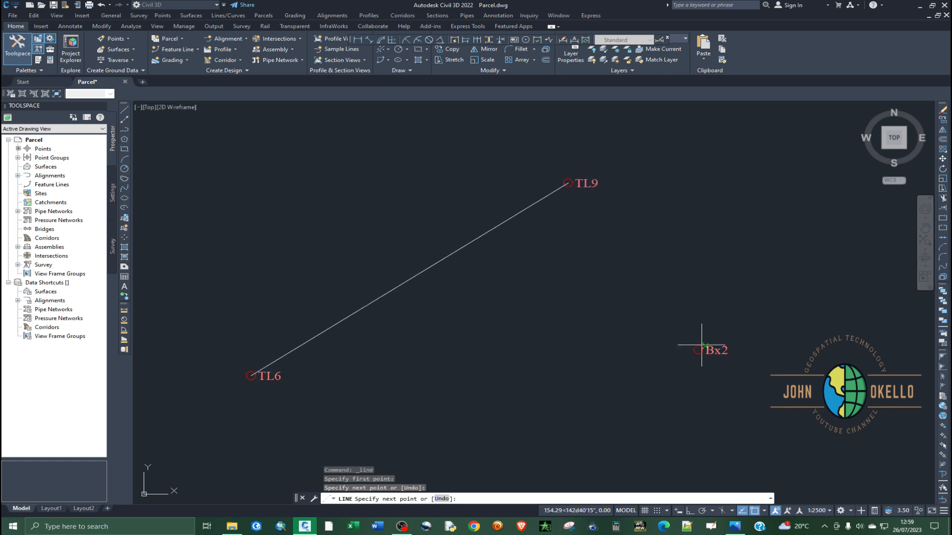
scroll(722, 357, up, 2)
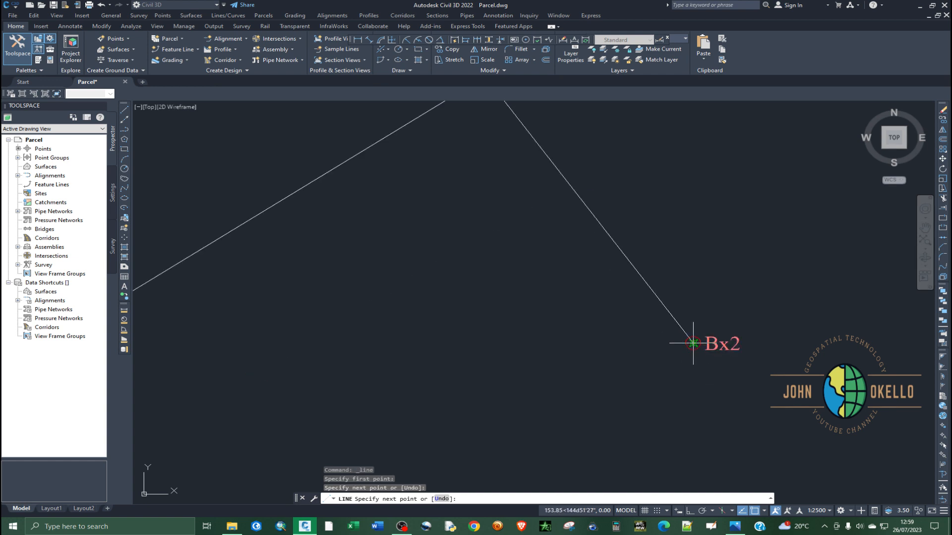
click(693, 343)
Step: Continue the boundary line from Bx2 through mx1A to mx1, snapping to each survey point
scroll(713, 275, down, 2)
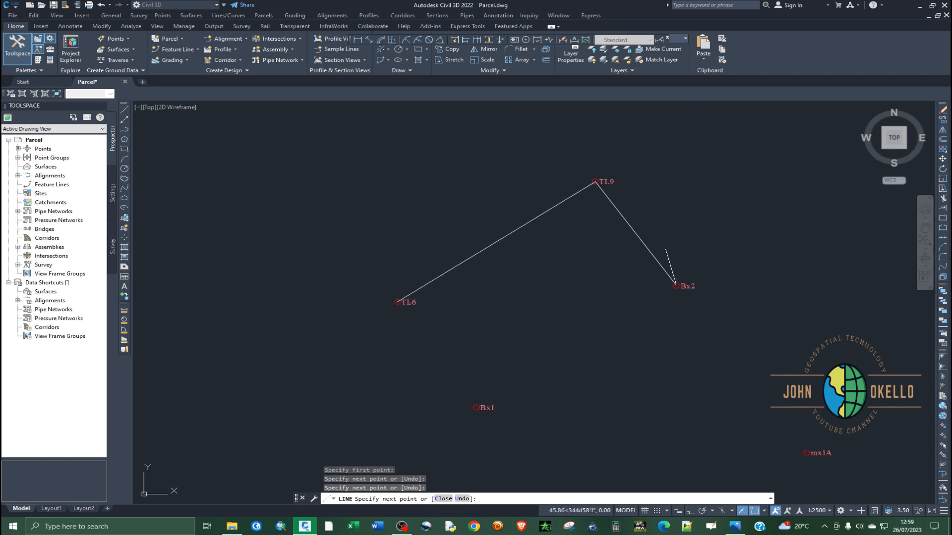
scroll(799, 446, up, 3)
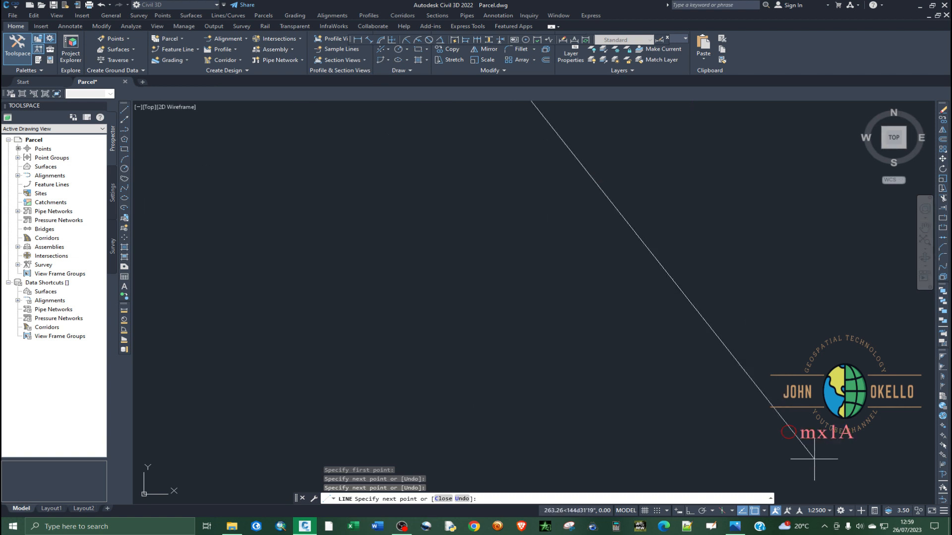
click(788, 431)
scroll(773, 361, down, 2)
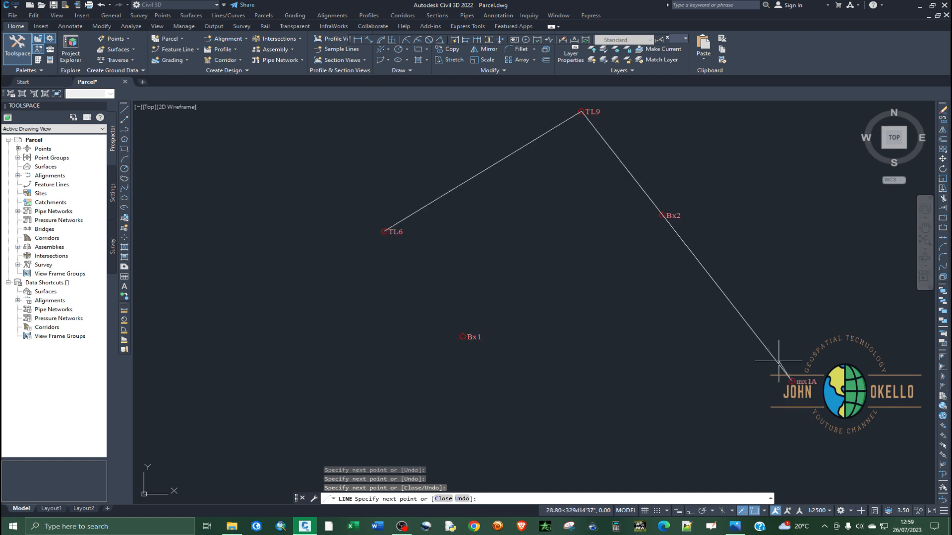
scroll(659, 448, up, 4)
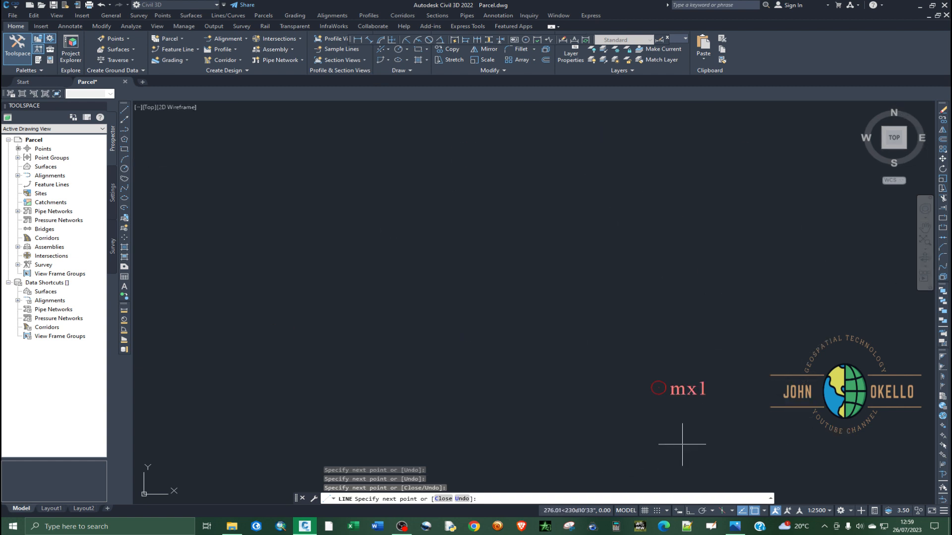
click(658, 388)
Step: Continue the boundary from mx1 through Bx1 back to TL6 to close the outer outline, and finish the line
scroll(658, 387, down, 4)
scroll(565, 319, up, 5)
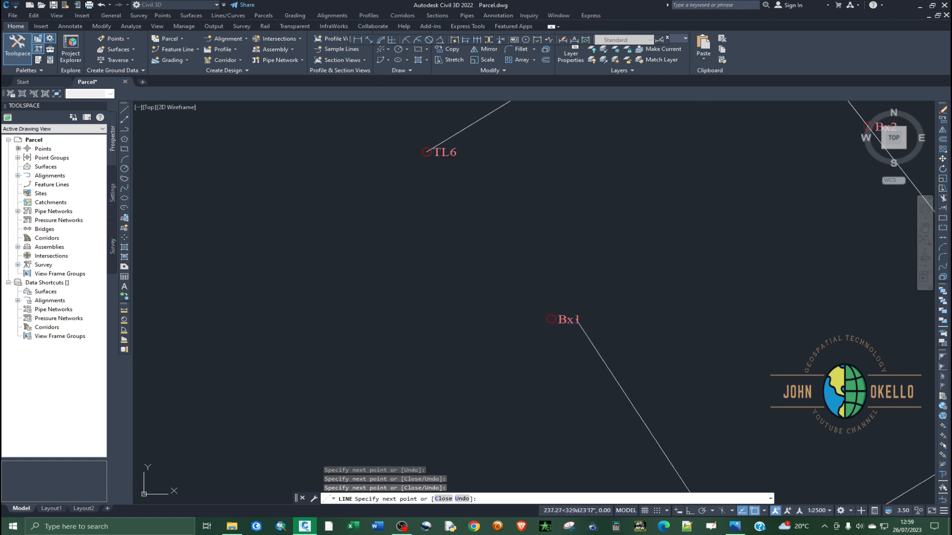
click(565, 318)
scroll(524, 340, down, 4)
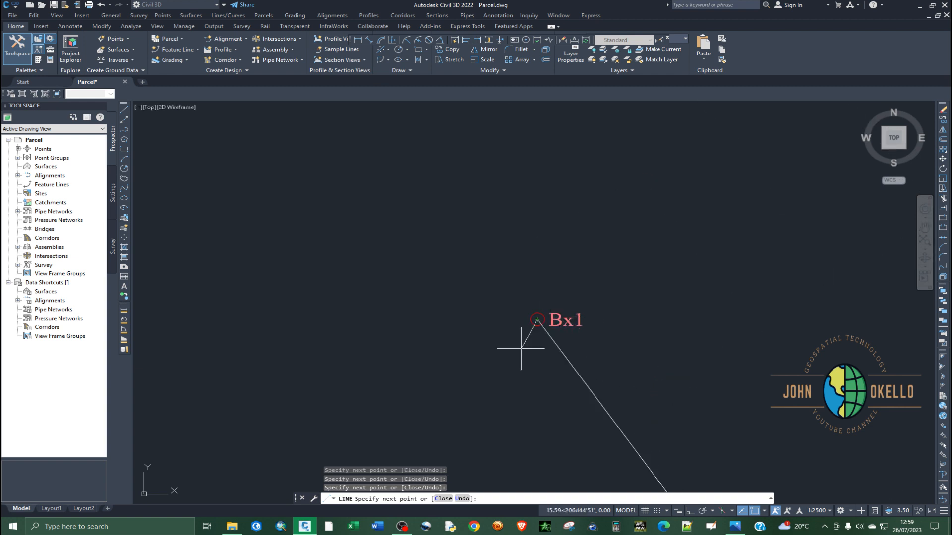
scroll(436, 250, up, 6)
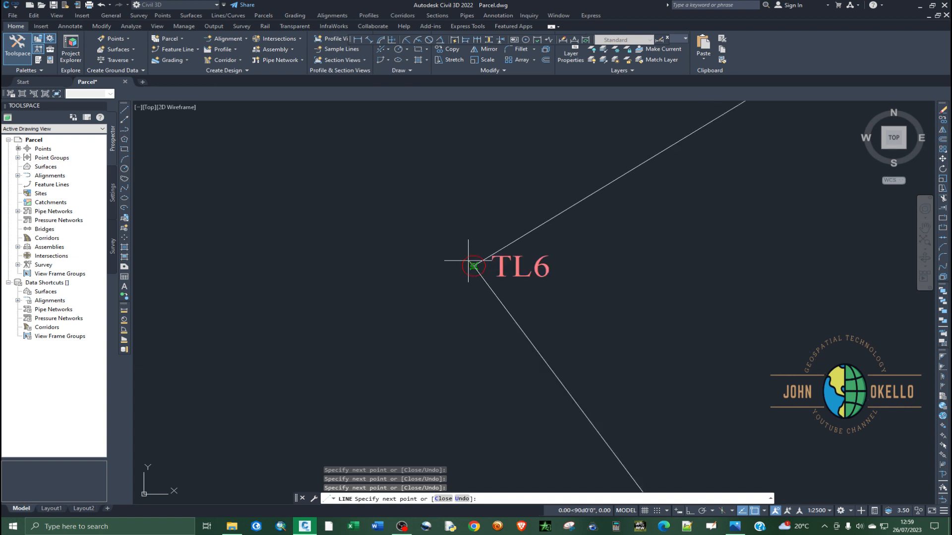
click(468, 260)
key(Return)
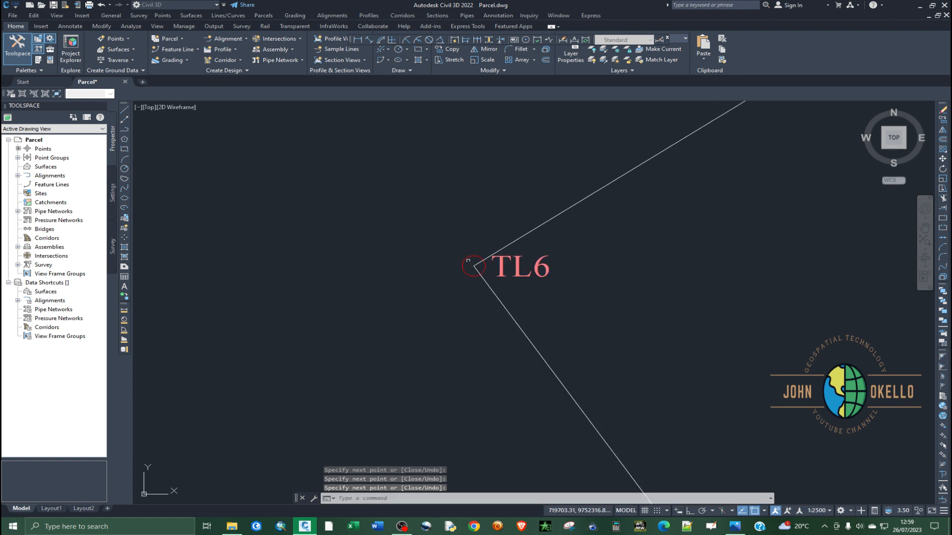
Step: Draw the dividing line between the two parcels from Bx1 to Bx2 and save the drawing
scroll(371, 247, down, 2)
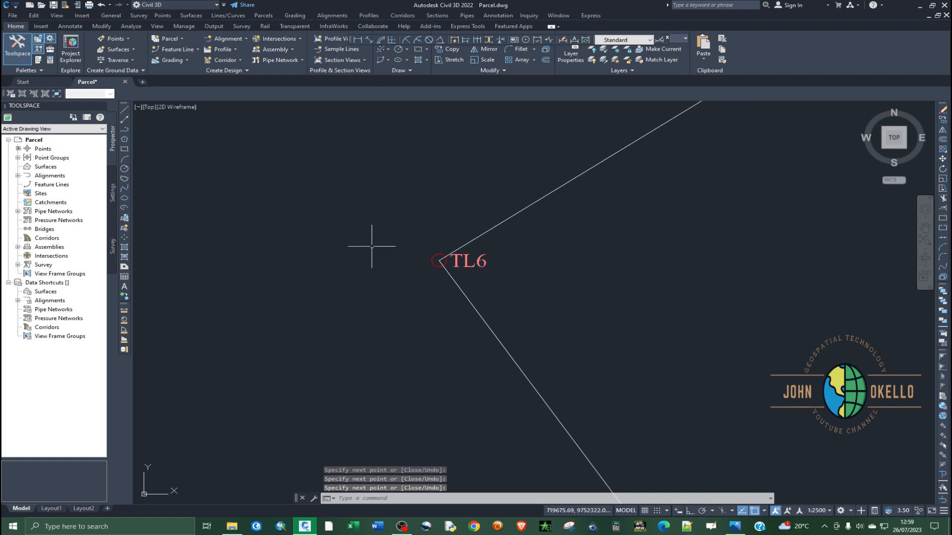
scroll(264, 196, down, 2)
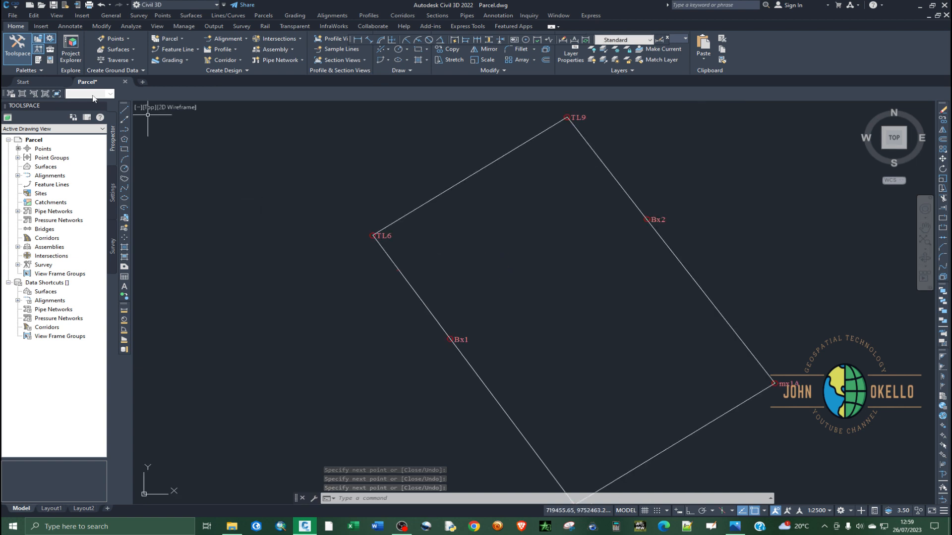
click(125, 110)
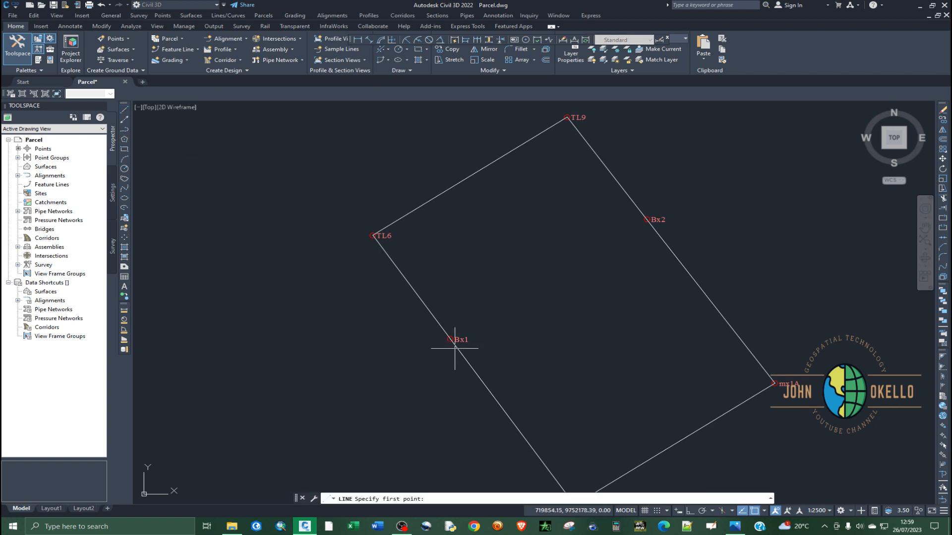
scroll(454, 333, up, 2)
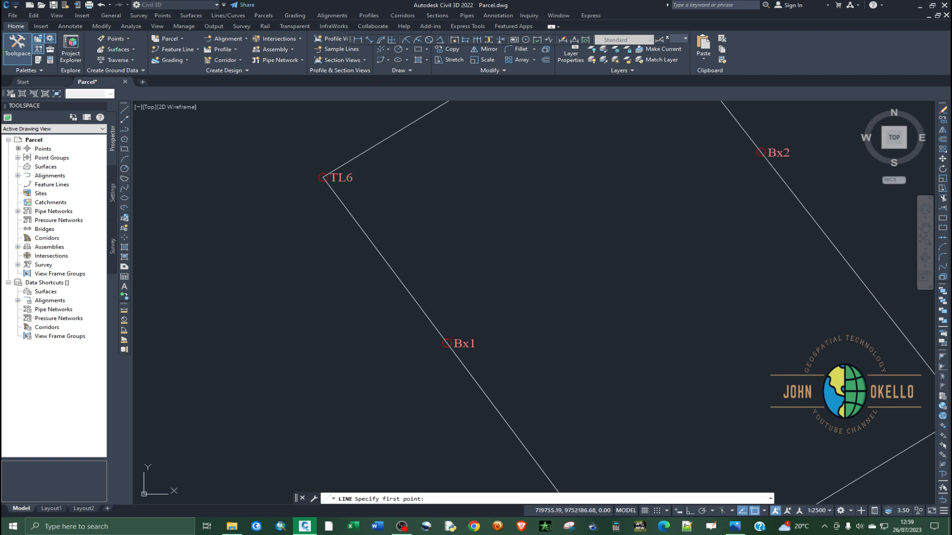
scroll(451, 347, up, 2)
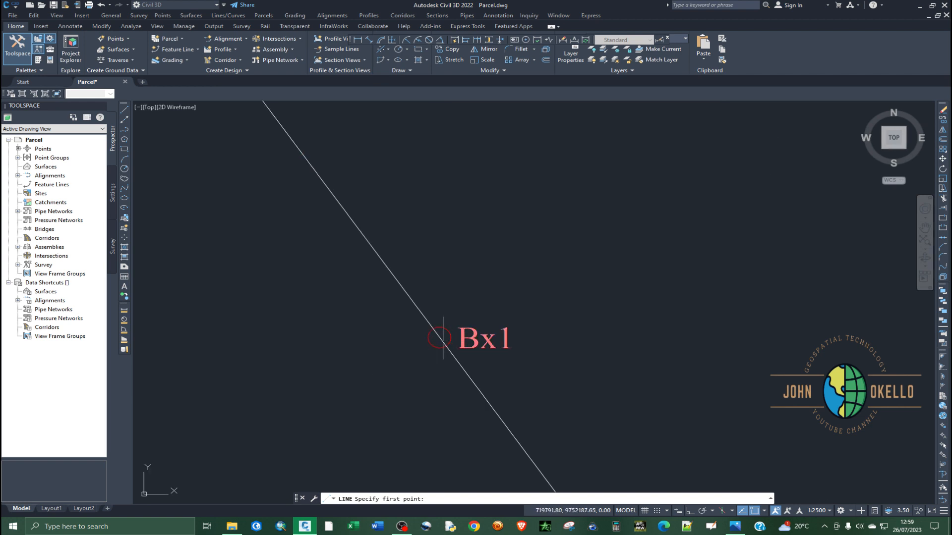
click(439, 337)
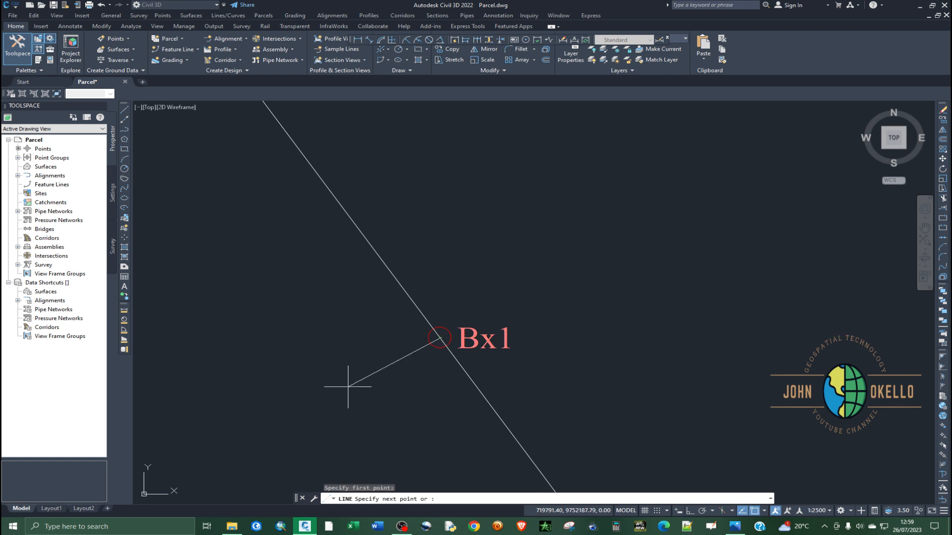
scroll(347, 382, down, 3)
scroll(471, 309, up, 4)
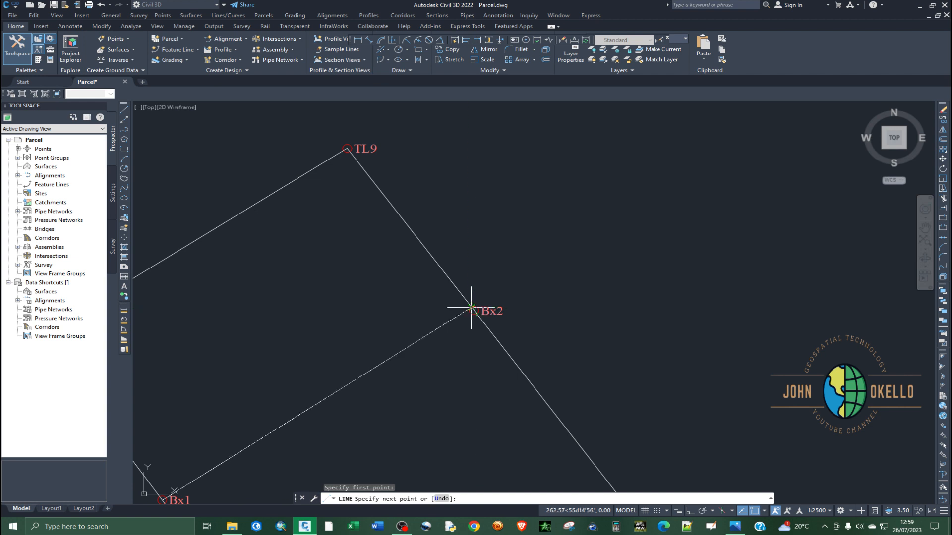
scroll(470, 309, up, 2)
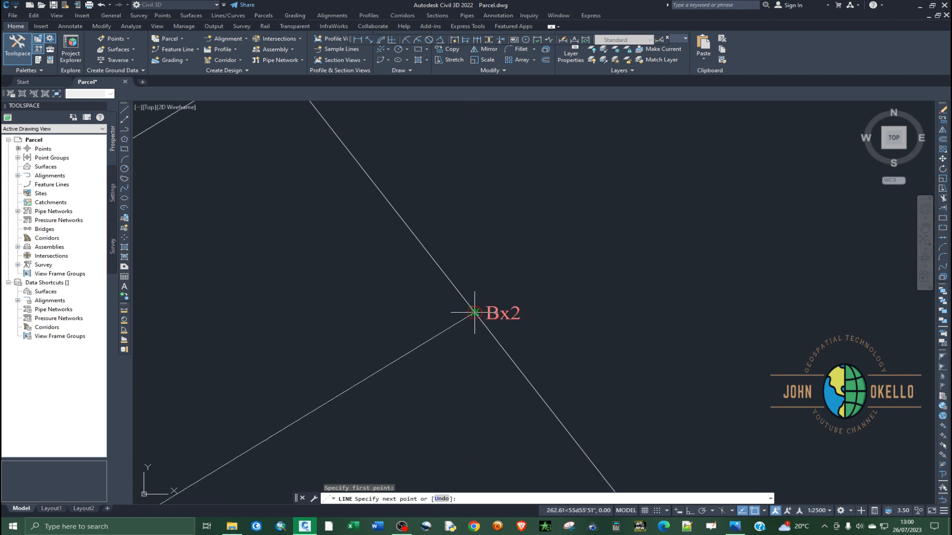
click(474, 312)
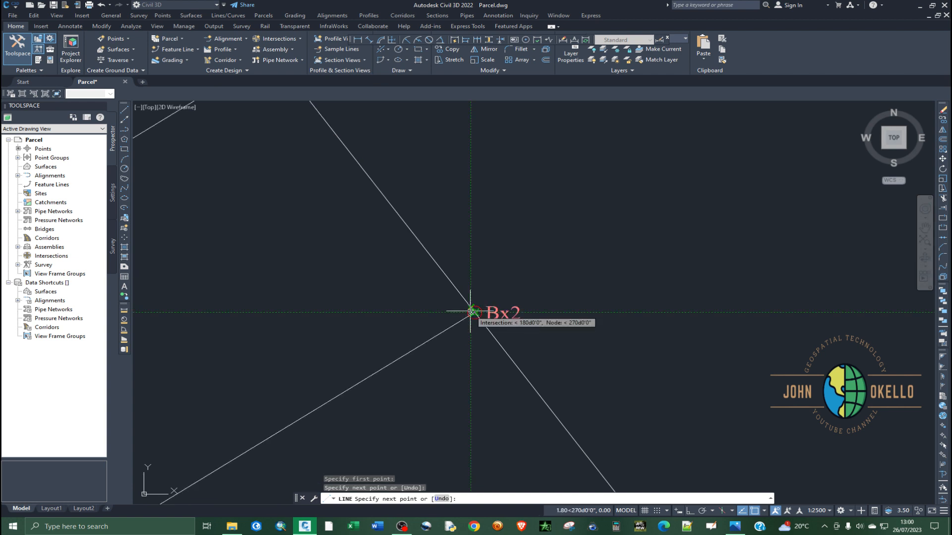
key(Return)
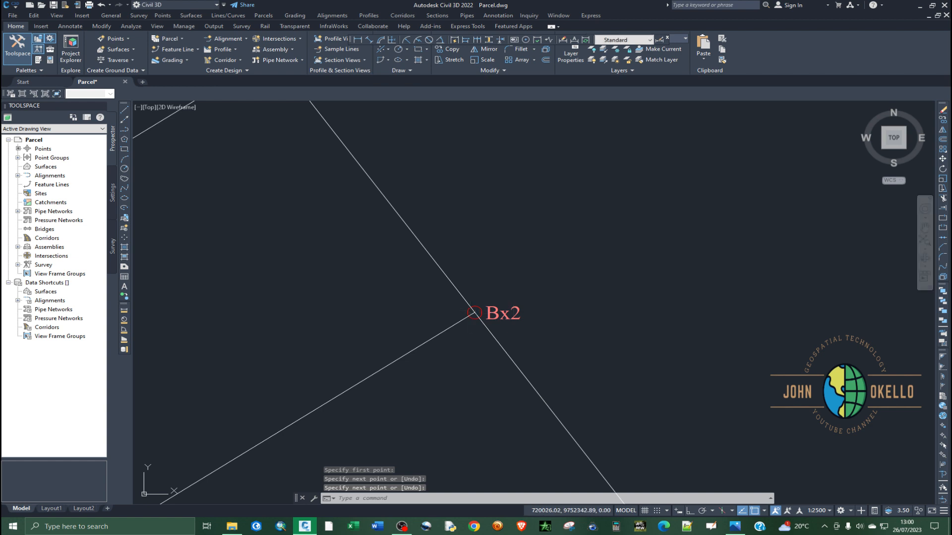
key(ctrl+s)
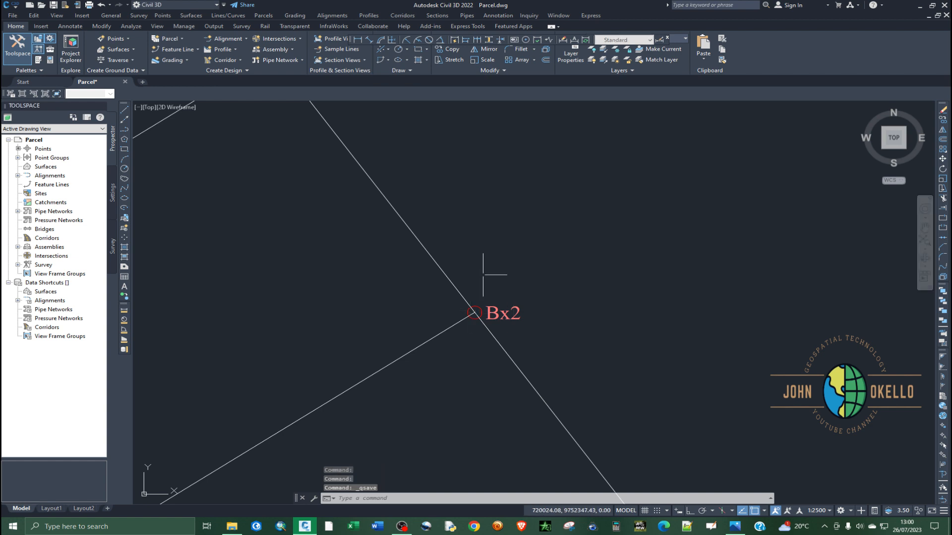
Step: Use Extend on the TL9–Bx2 boundary line and the Bx1 end of the dividing line, and save the drawing
scroll(481, 276, down, 2)
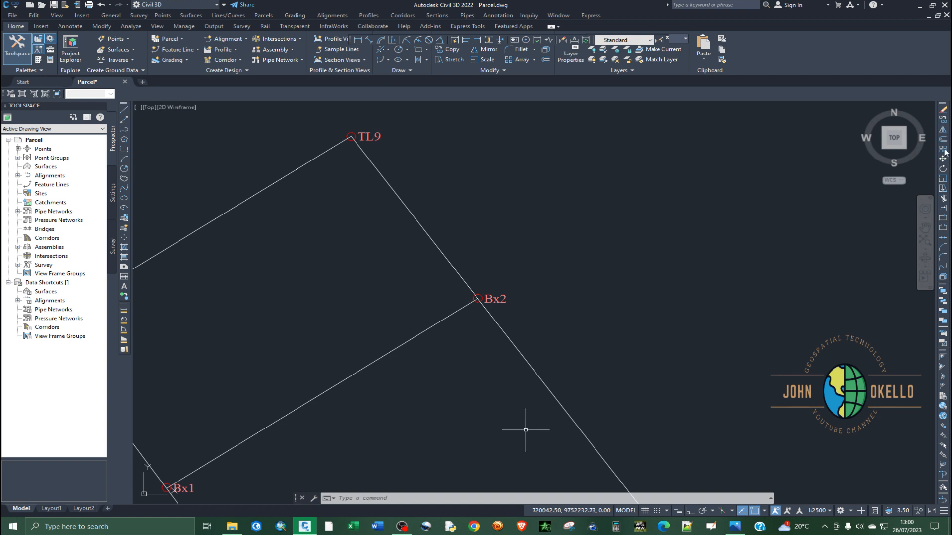
click(943, 210)
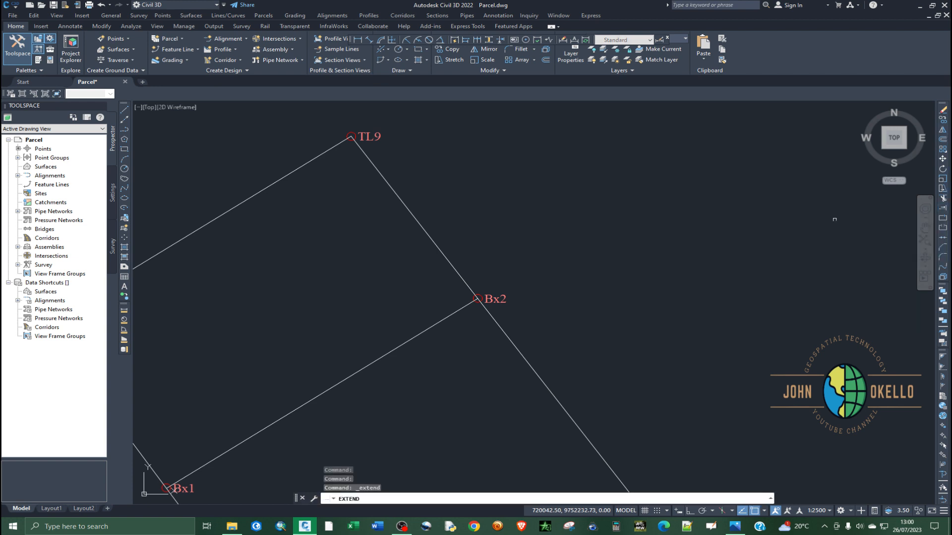
click(462, 276)
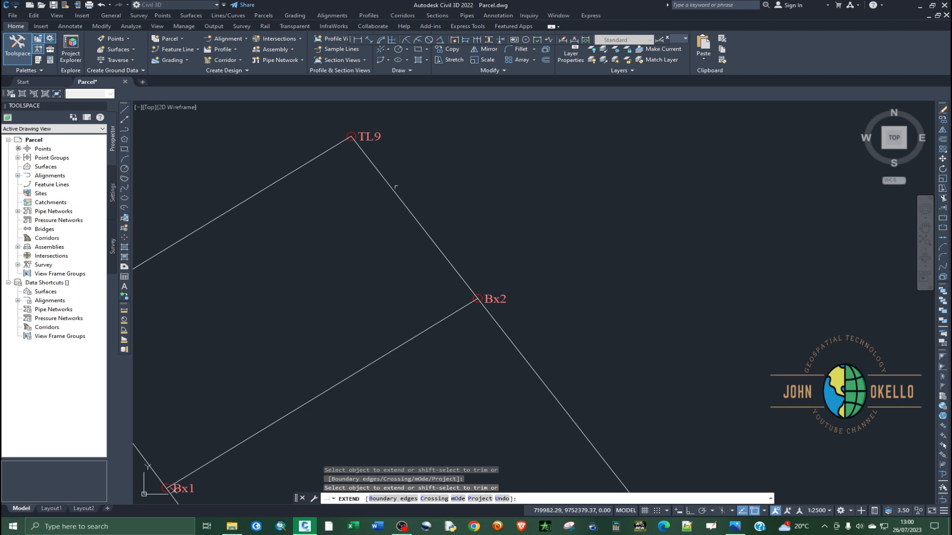
click(358, 144)
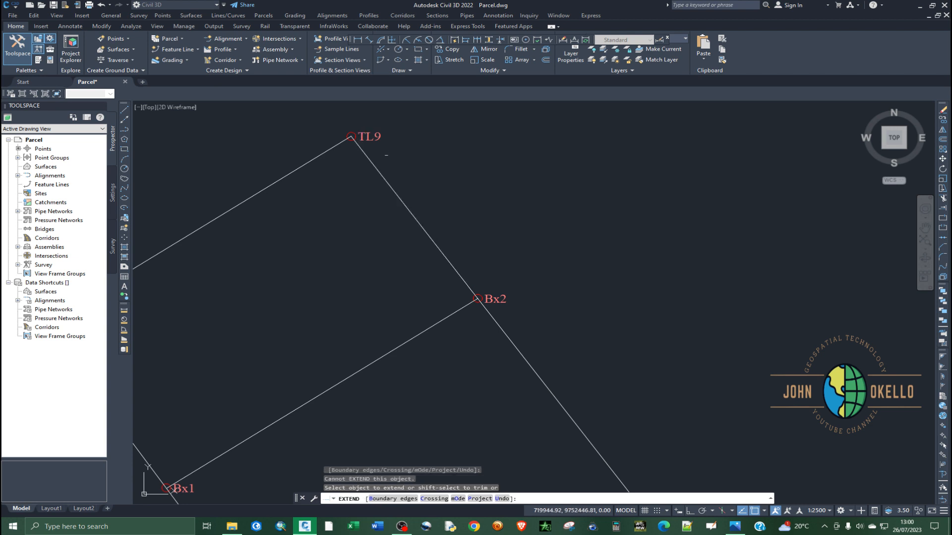
scroll(448, 198, down, 2)
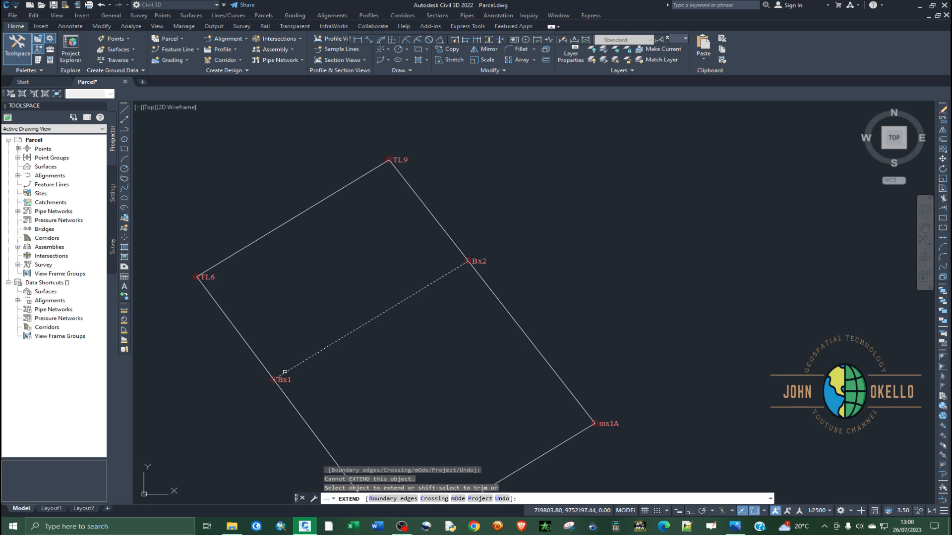
click(284, 372)
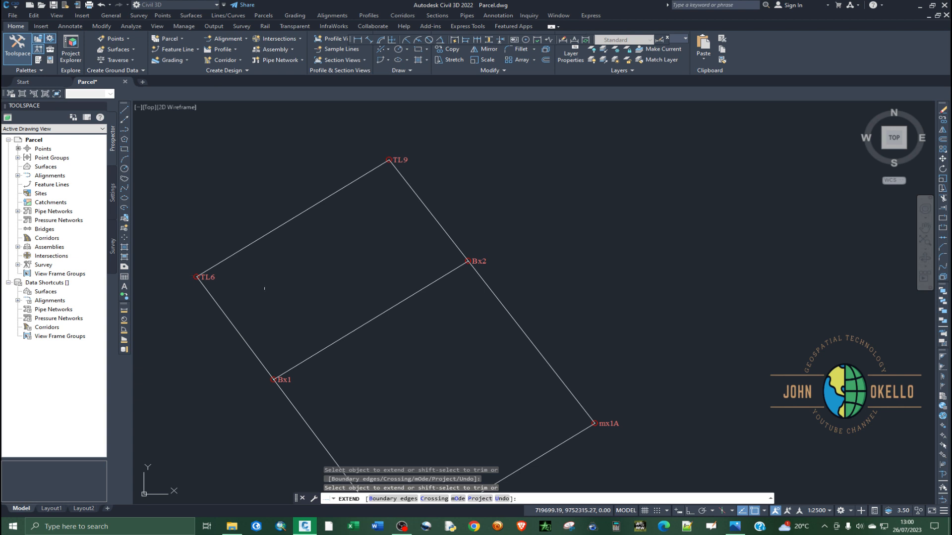
key(Escape)
key(ctrl+s)
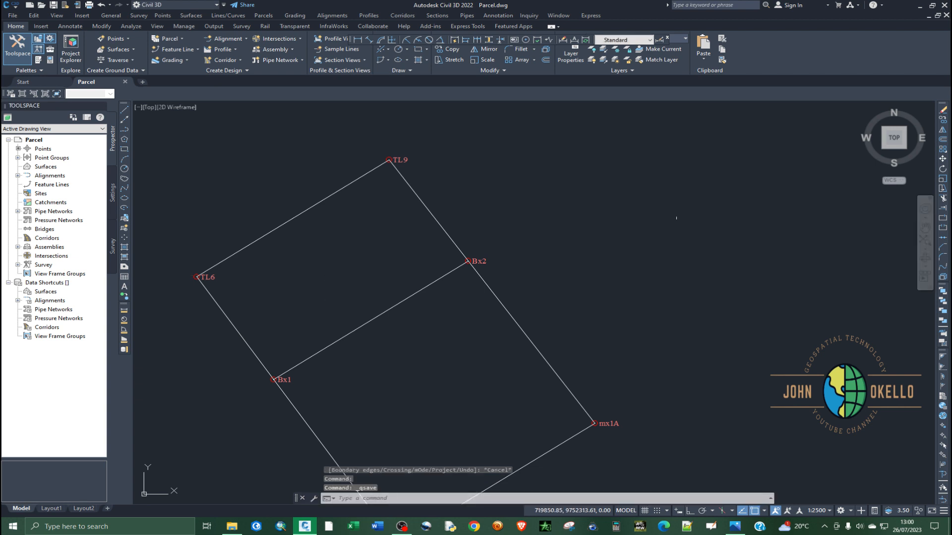
scroll(613, 204, down, 2)
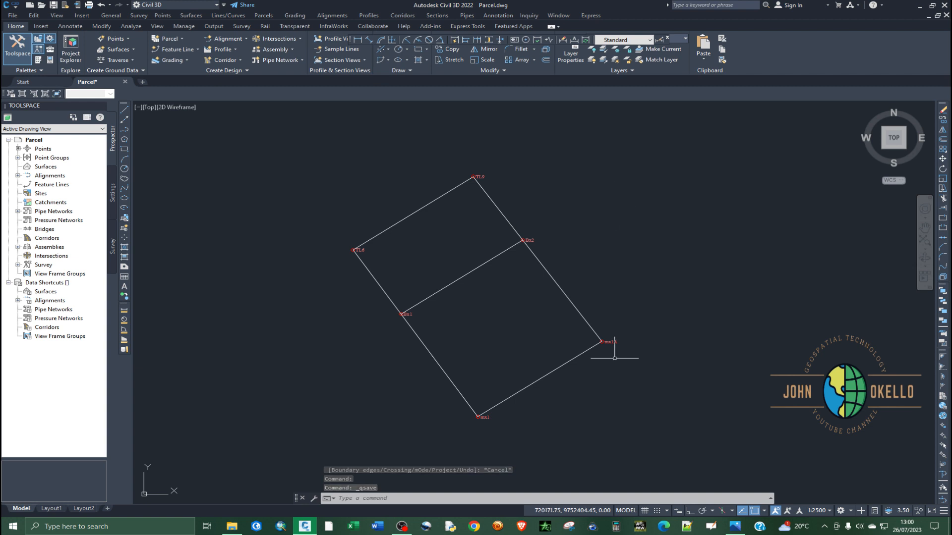
Step: Check the scanned survey plan, select the entire boundary linework with its points, and start Create Parcel from Objects
click(734, 526)
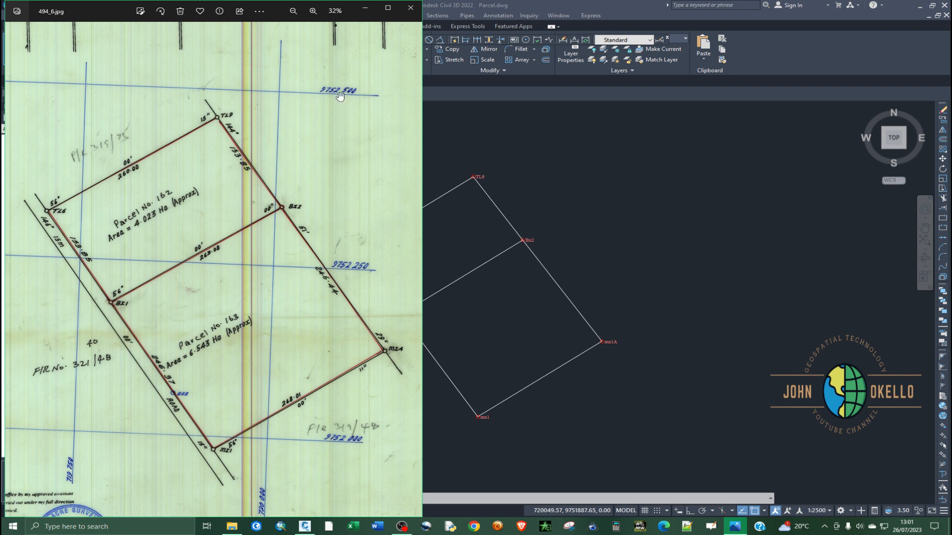
click(364, 8)
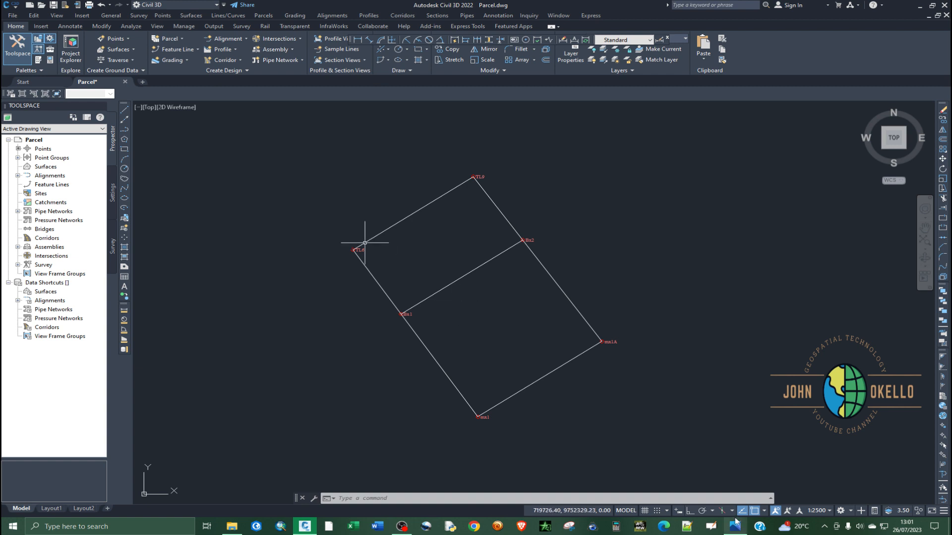
click(710, 454)
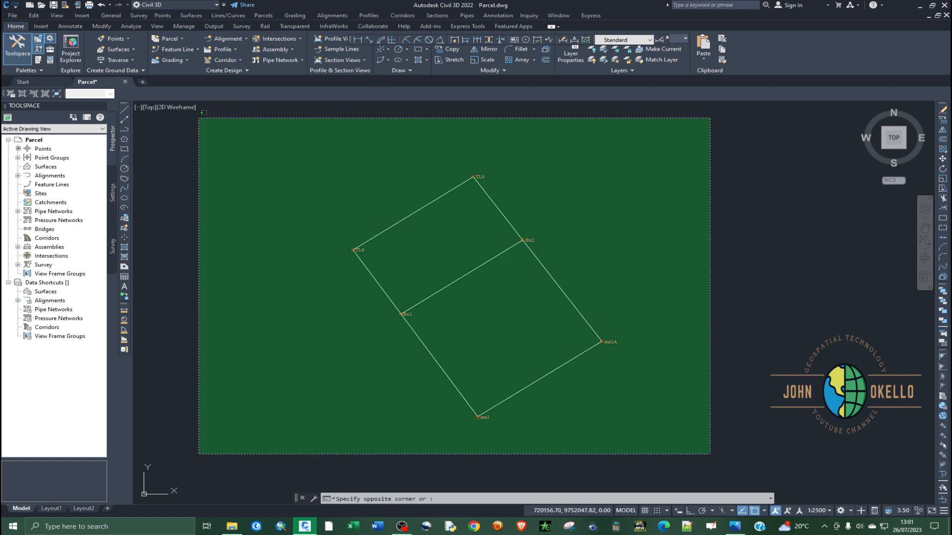
click(234, 146)
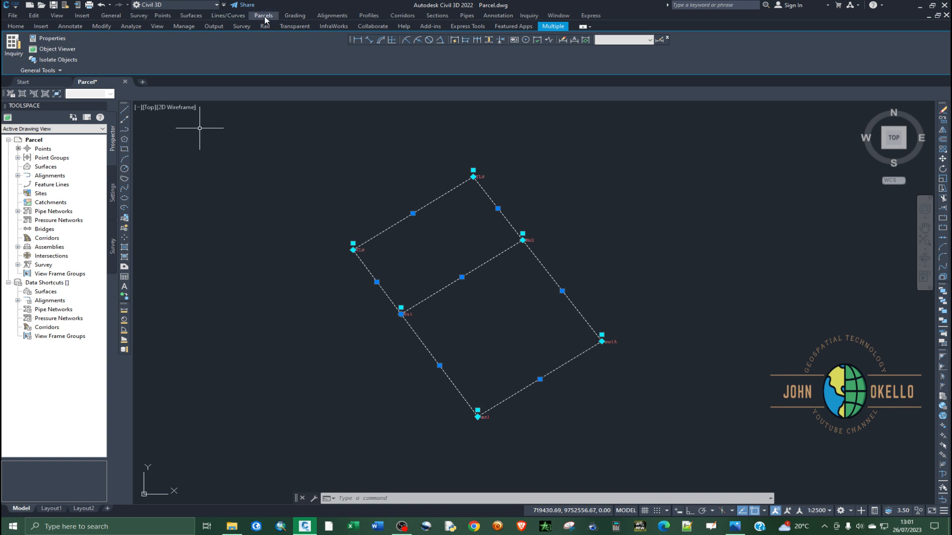
click(16, 26)
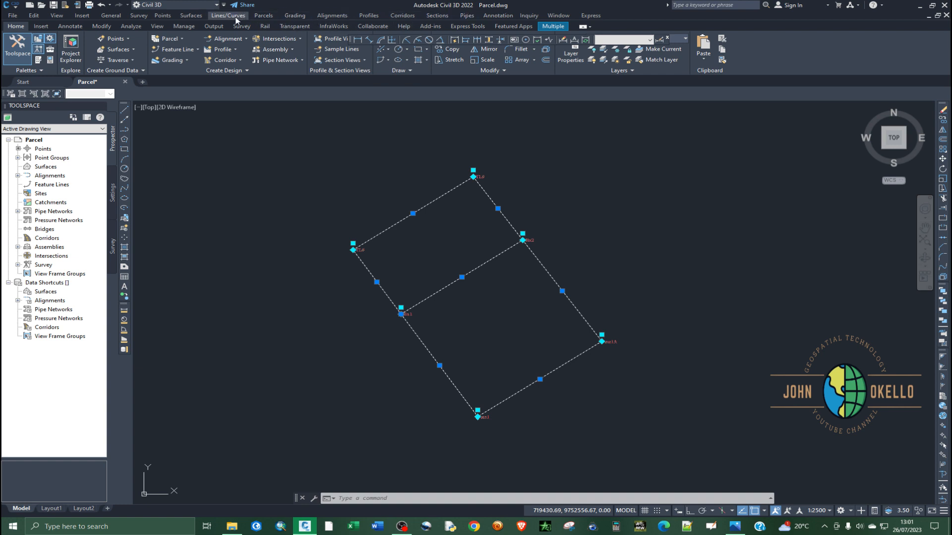
click(267, 17)
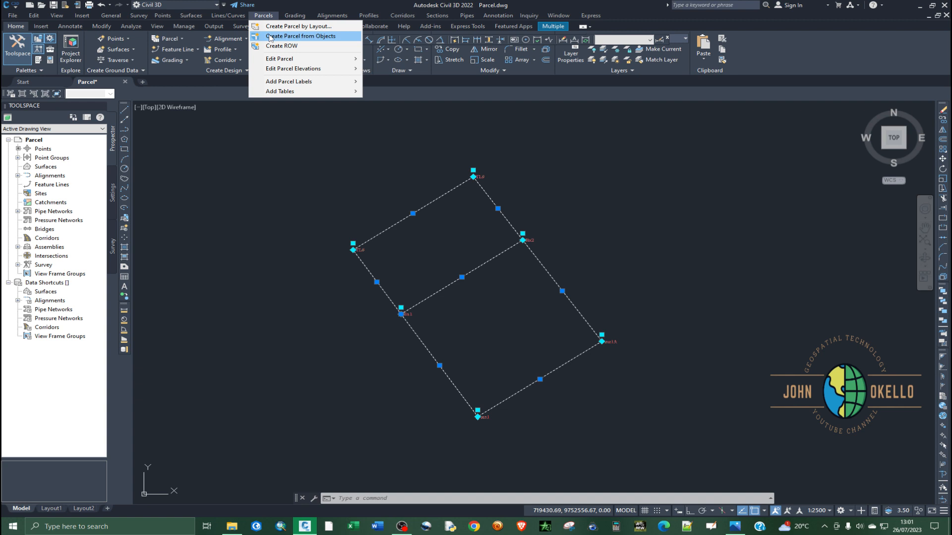
click(270, 38)
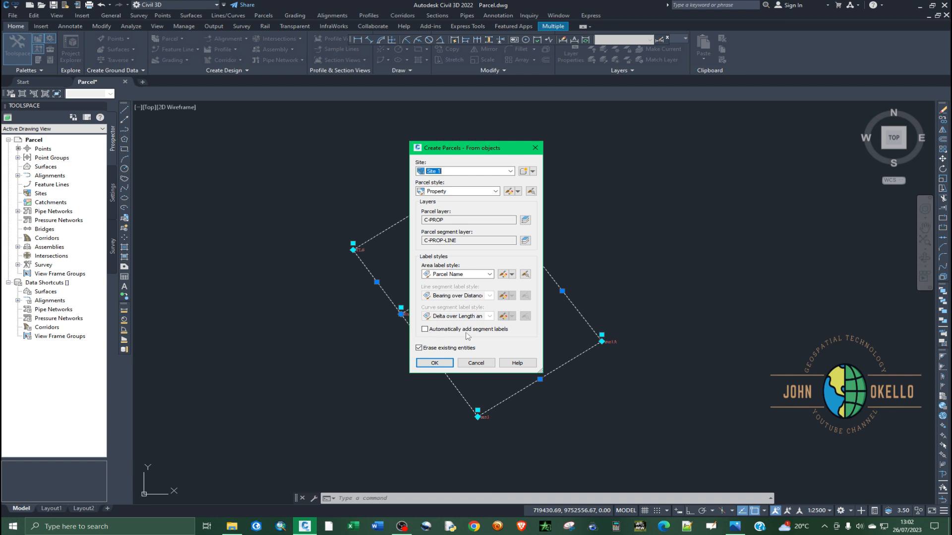
Step: Enable automatic segment labels for the new parcels and set the area label style to Name Square meter & Acres
click(424, 329)
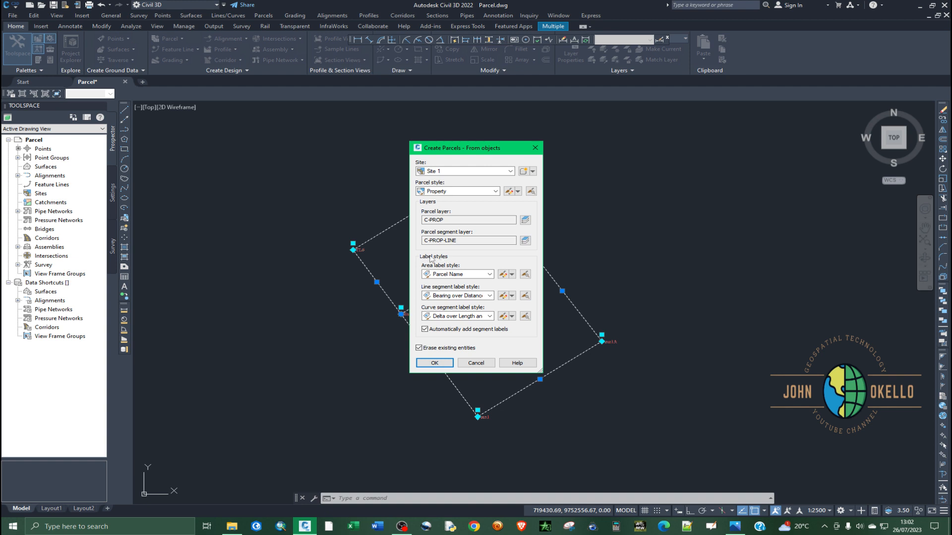
click(490, 275)
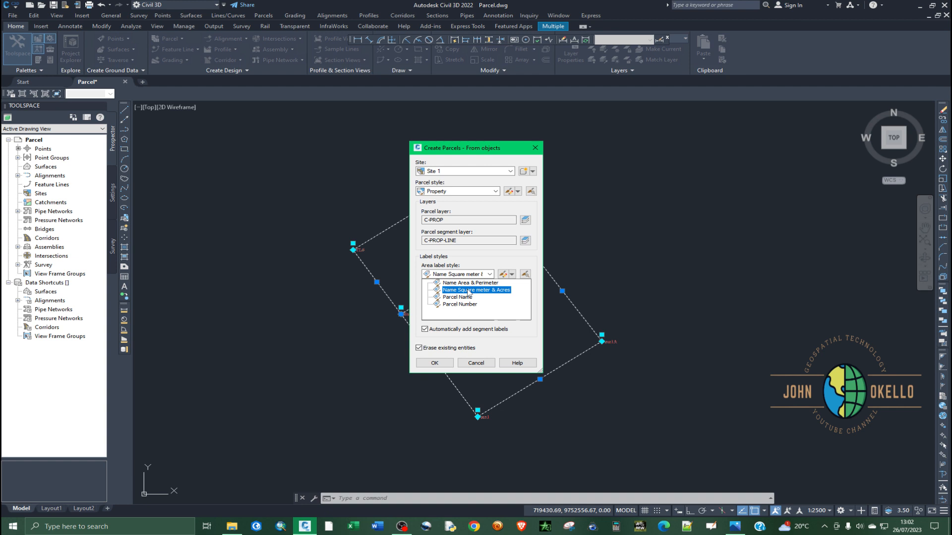
click(481, 290)
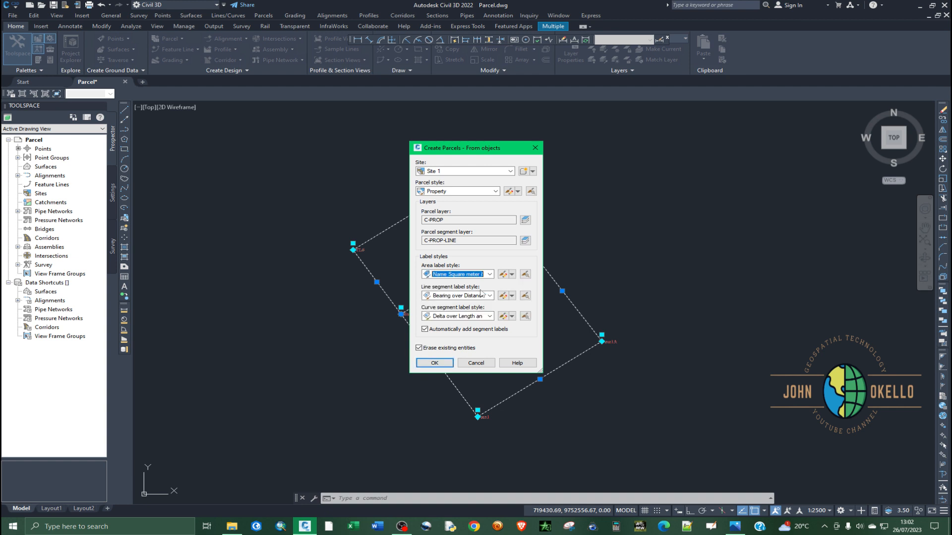
Step: Edit the area label style and set the Area component's border Background Mask to False
click(503, 275)
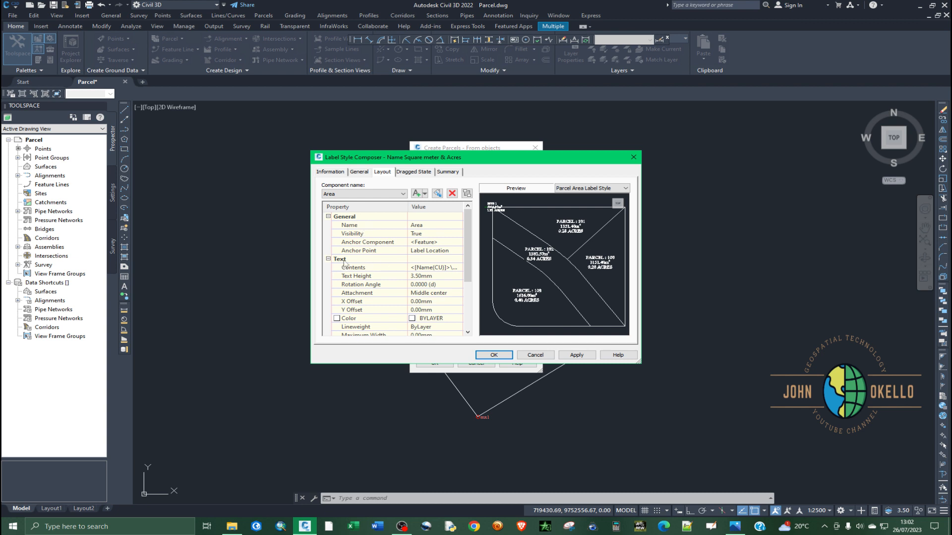
drag(468, 254, 466, 311)
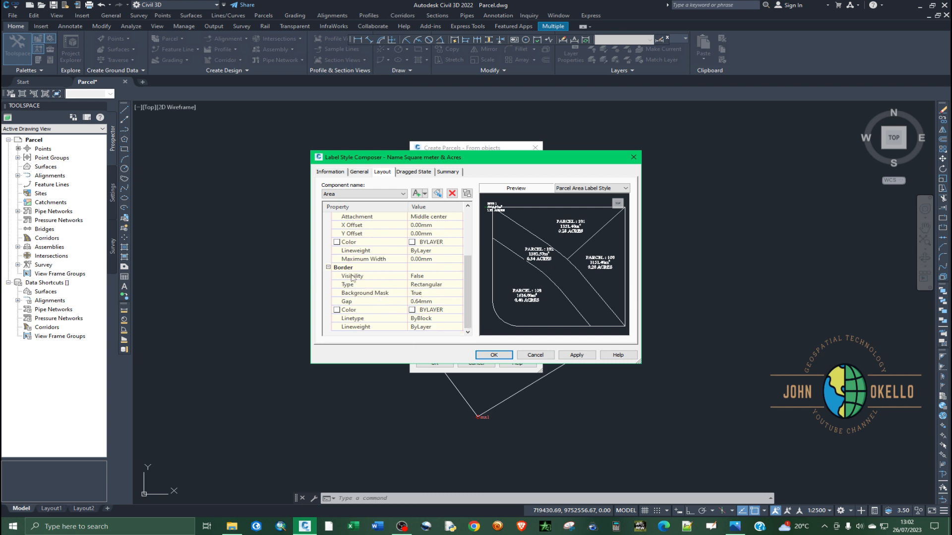
click(427, 296)
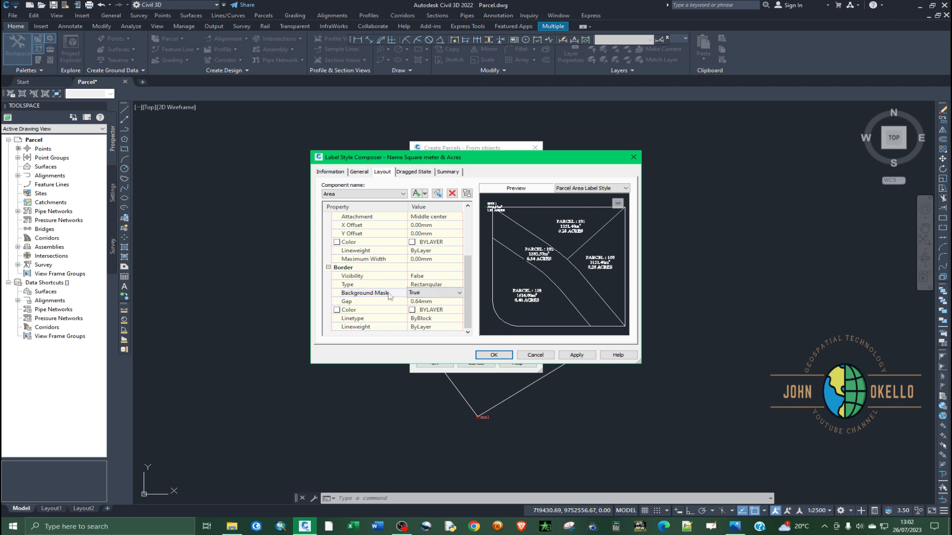
click(451, 293)
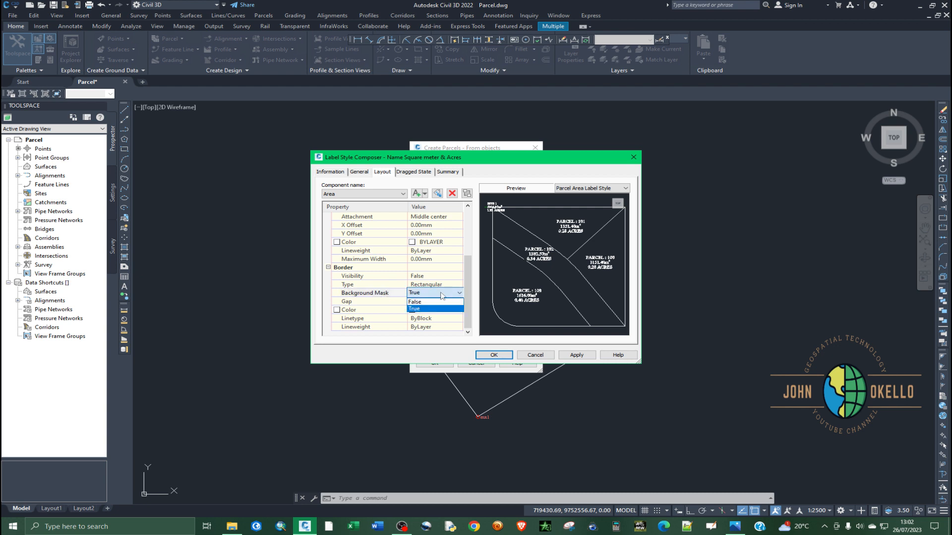
click(424, 303)
Step: Edit the Area component's contents, select all its existing text, and set the Parcel Area property's unit to hectare
drag(466, 284, 465, 231)
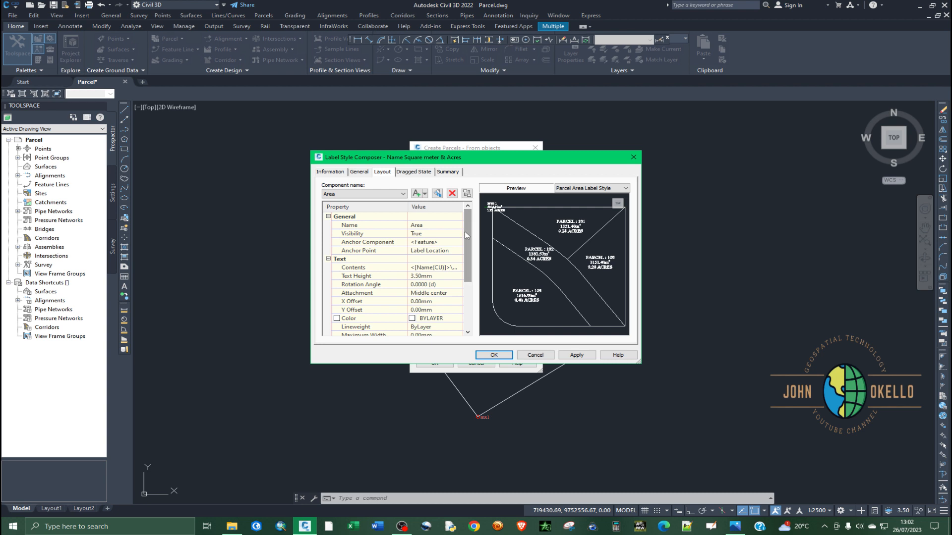
click(360, 270)
click(448, 268)
click(458, 268)
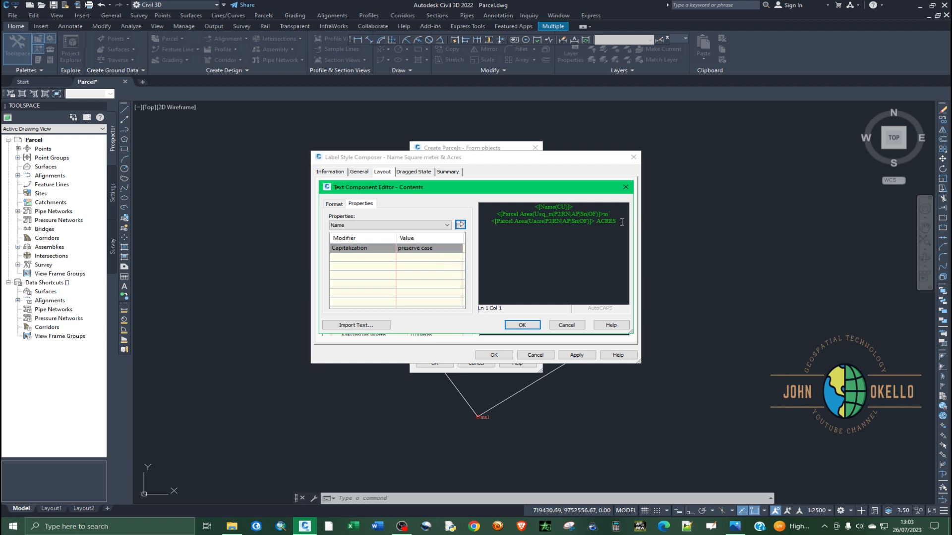
drag(622, 222, 533, 207)
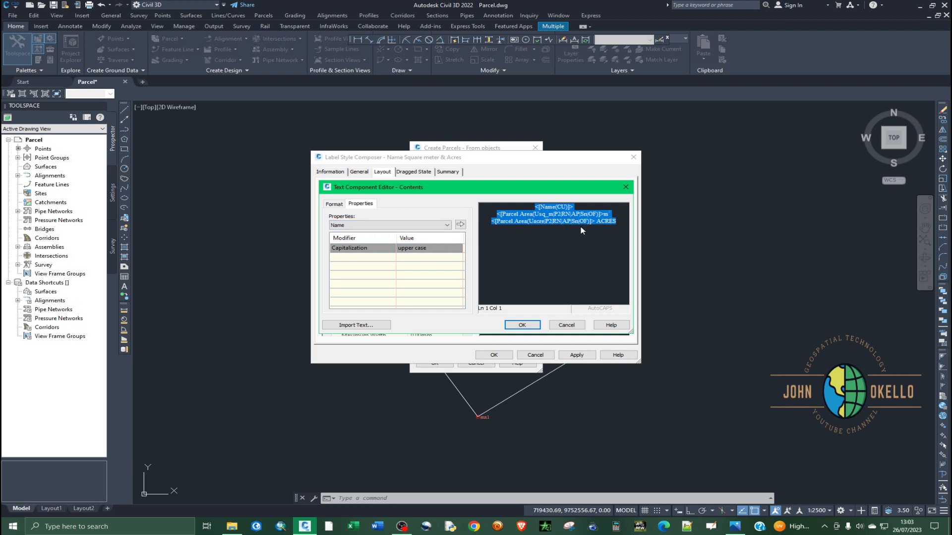
click(417, 226)
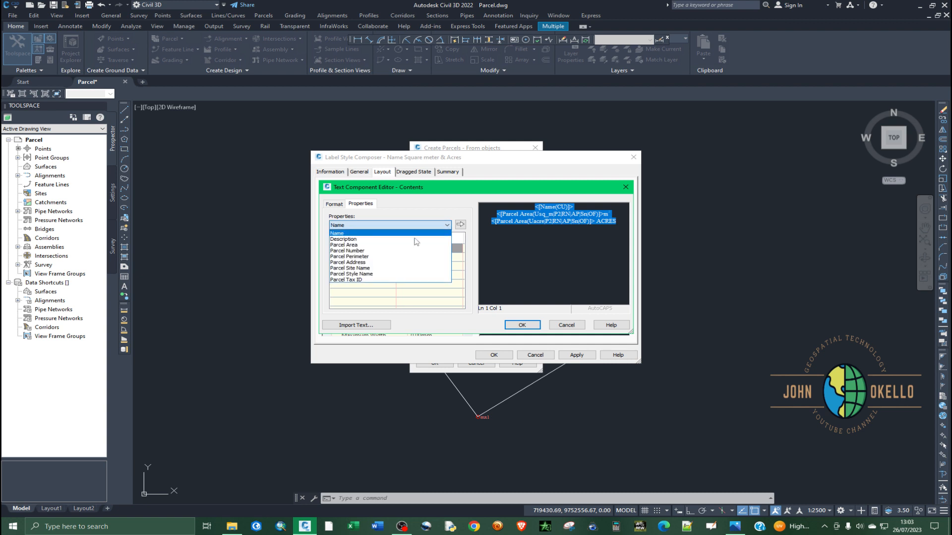
click(360, 246)
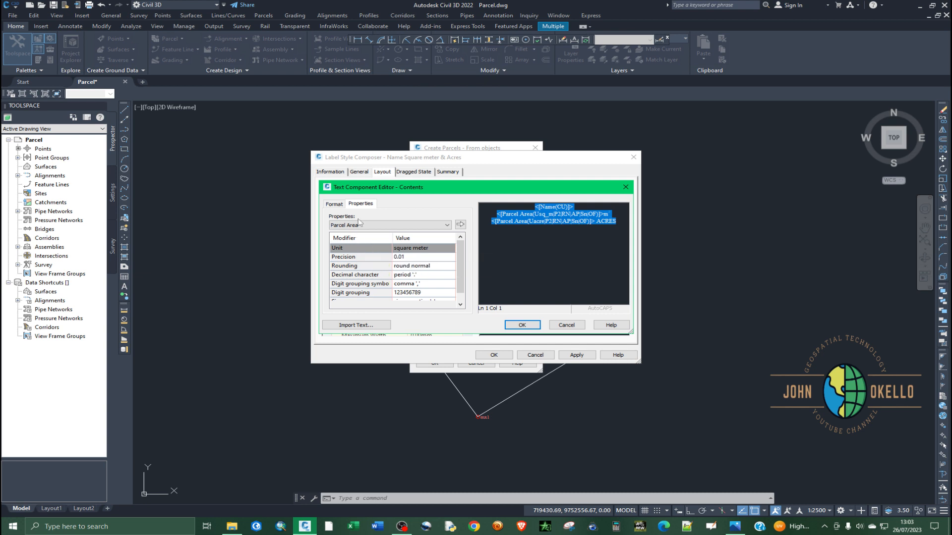
click(353, 252)
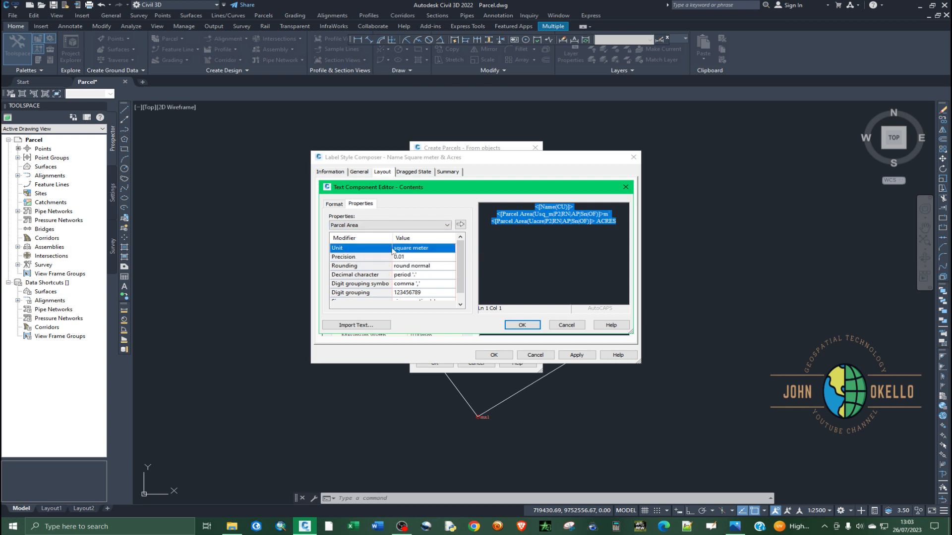
click(410, 247)
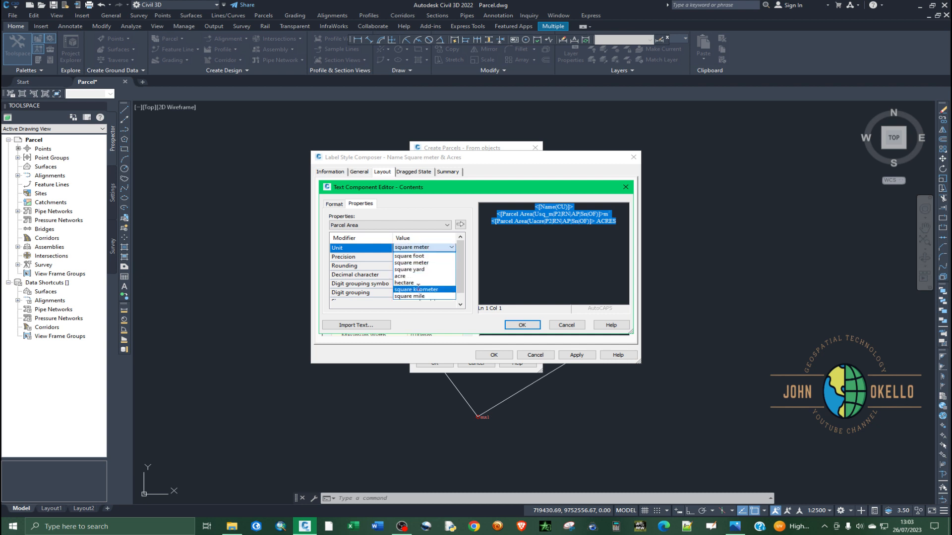
click(397, 283)
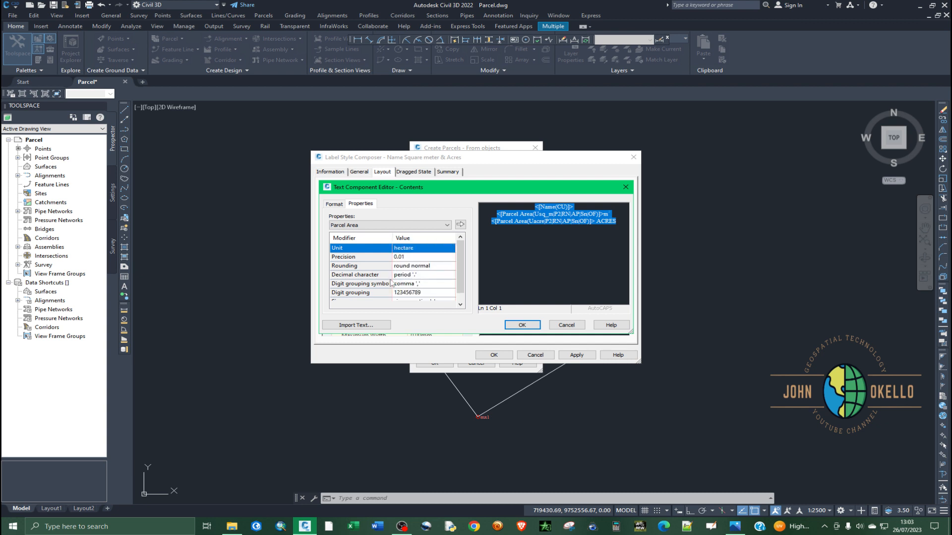
Step: Set the Parcel Area precision to 0.0001 and replace the selected label text with the Parcel Area property
click(358, 258)
click(414, 257)
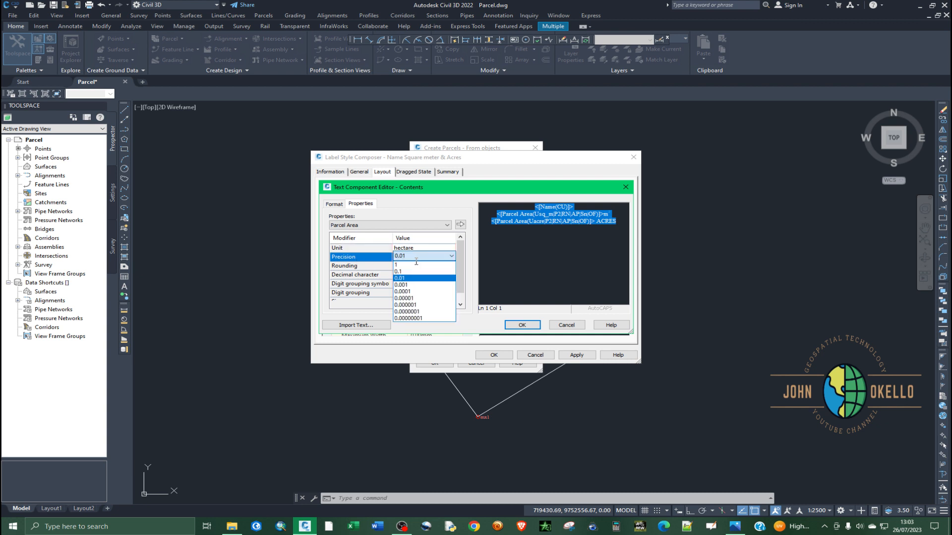
click(414, 292)
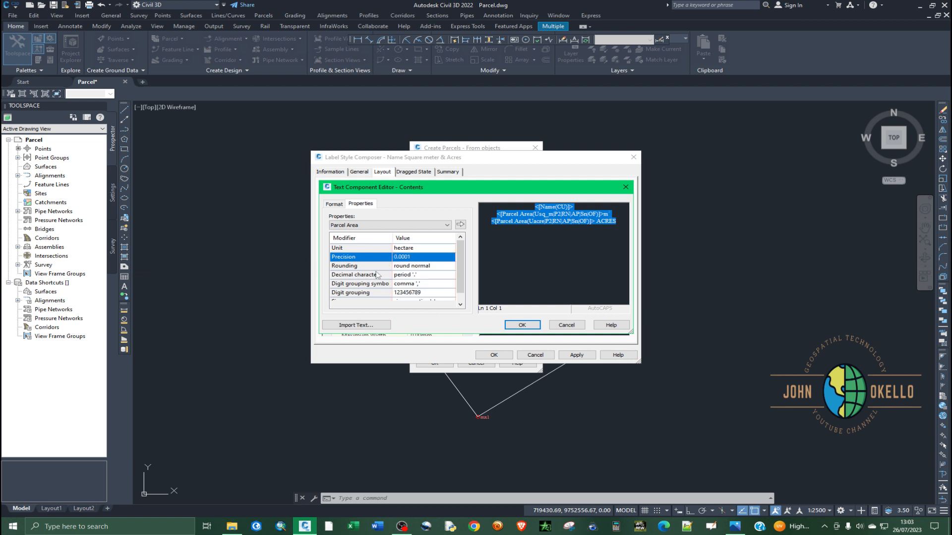
click(460, 226)
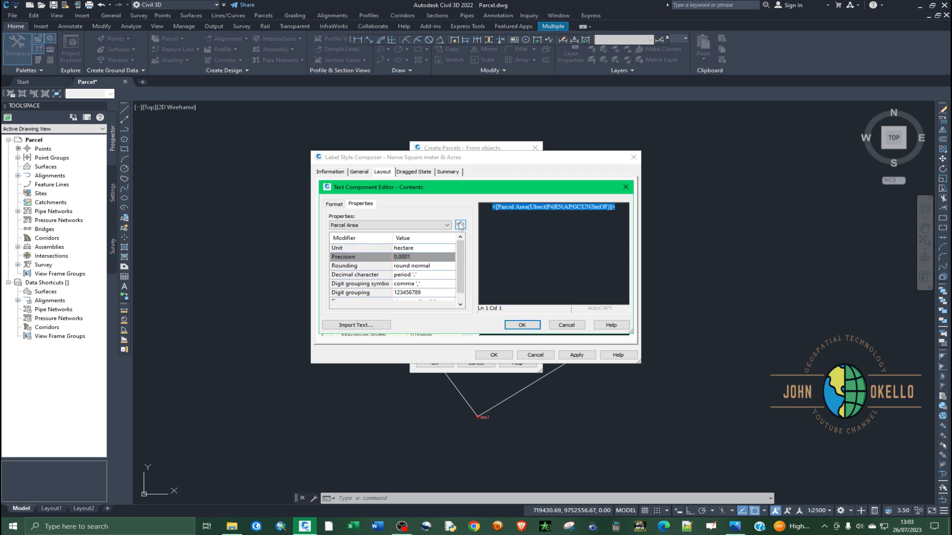
Step: Add the text "Area" before the parcel area field and "Ha.(Approx.)" after it, and accept the label style changes
click(494, 208)
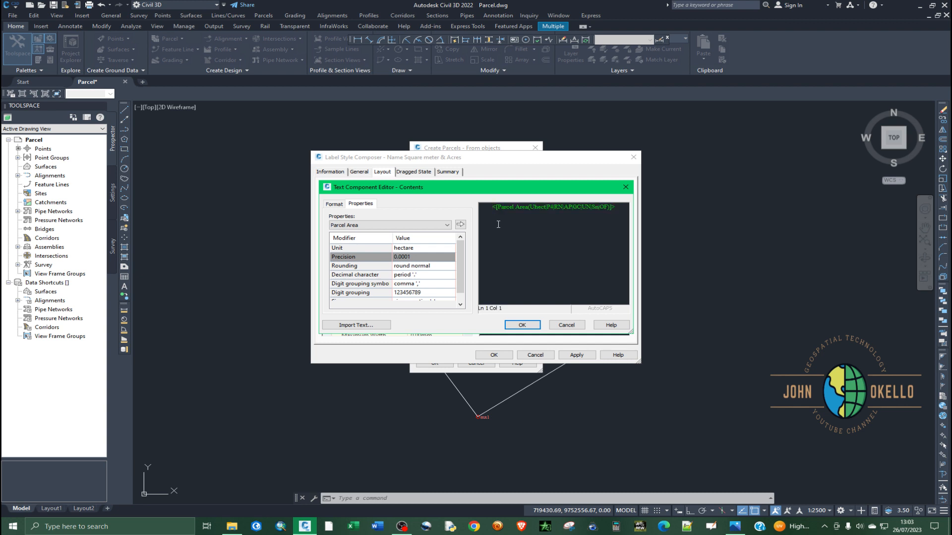
text(A)
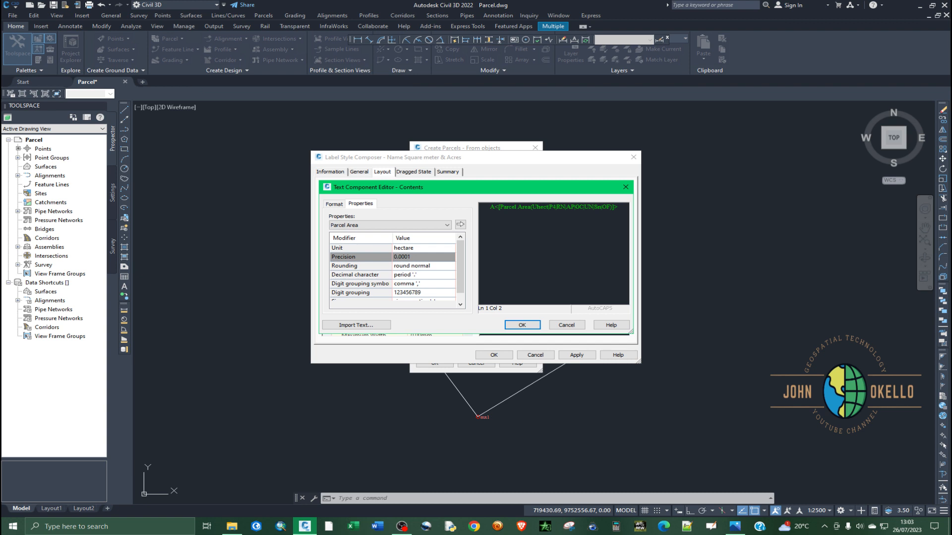
text(re)
text(a)
text(Ha)
text((Appo)
text(x.))
click(522, 325)
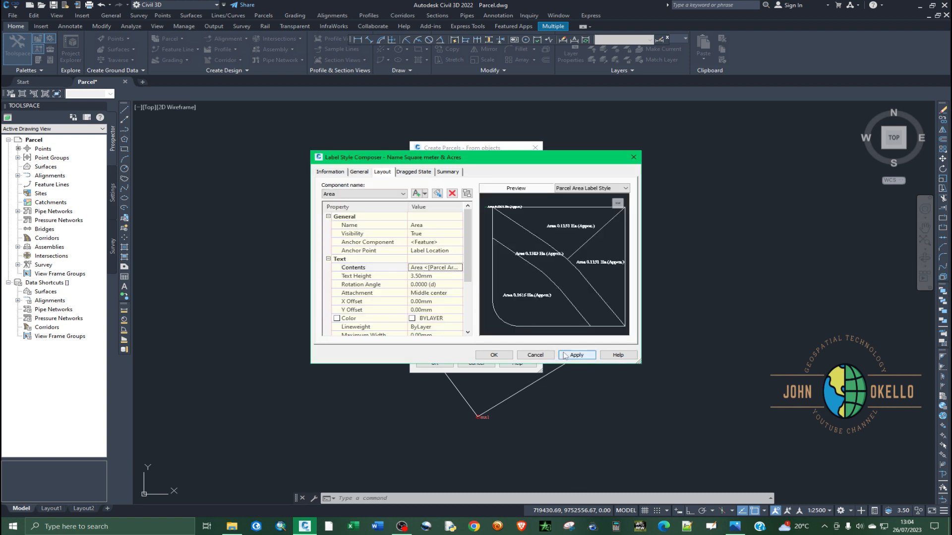
click(509, 356)
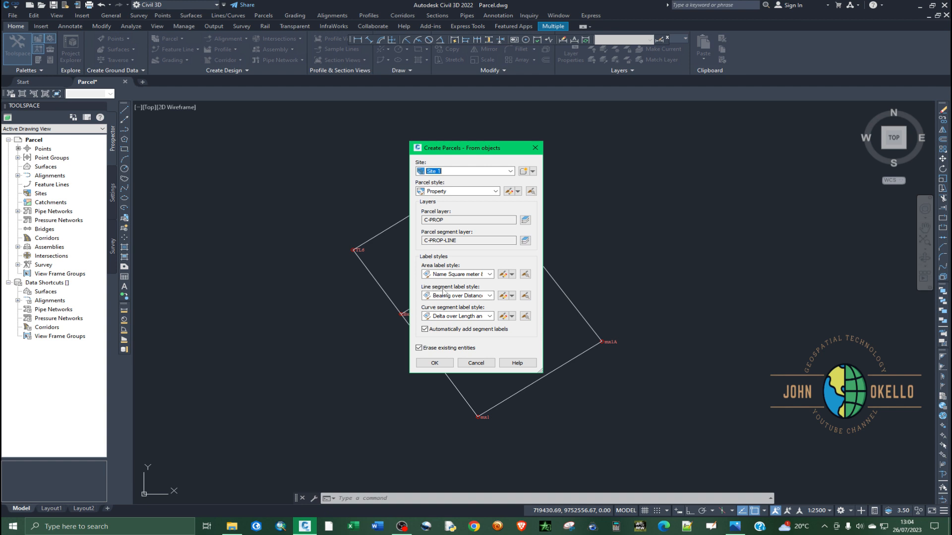
Step: Edit the Bearing over Distance line segment label style, open the Bearing component's contents, and select all the existing text
click(489, 296)
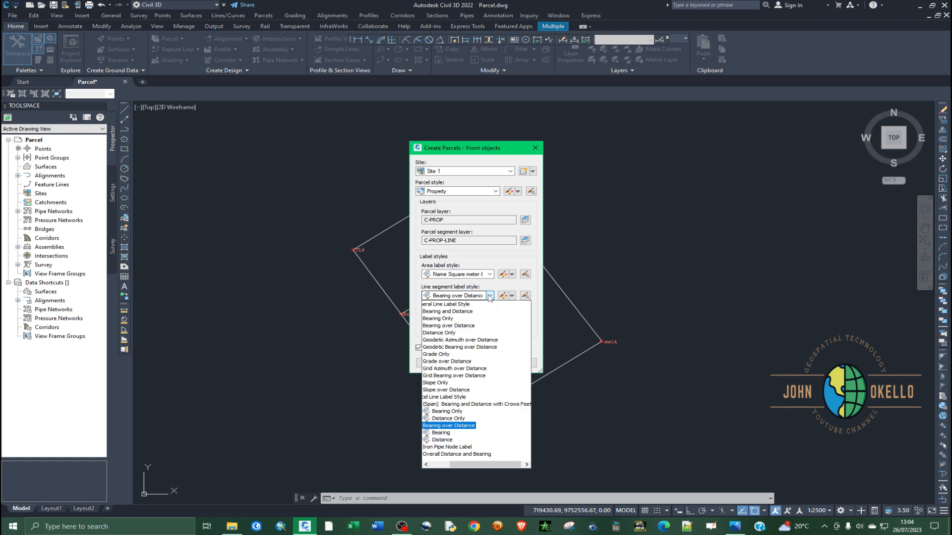
click(489, 296)
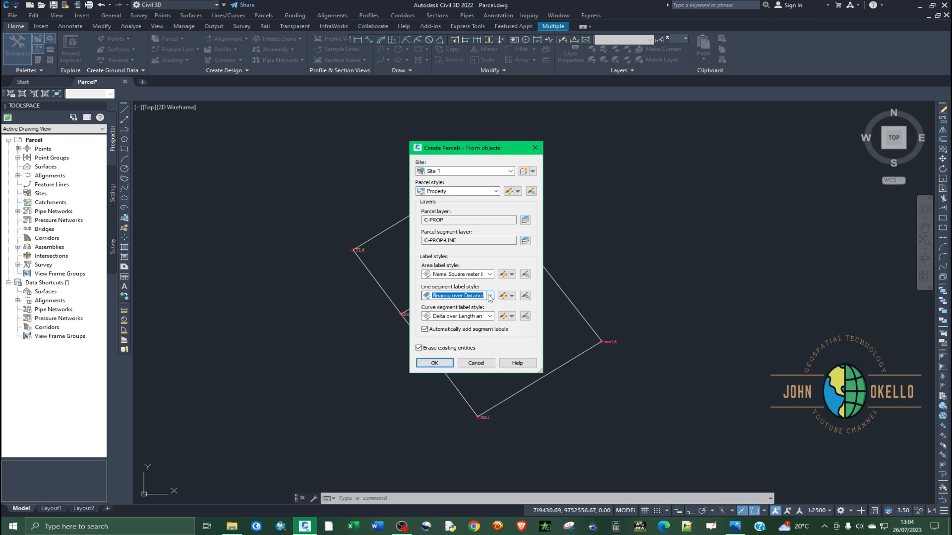
click(503, 296)
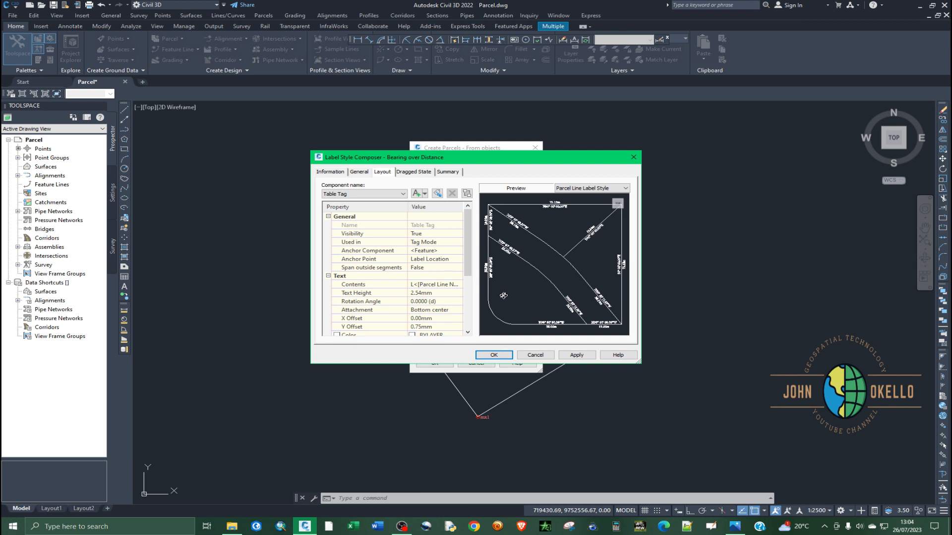
click(343, 194)
click(341, 208)
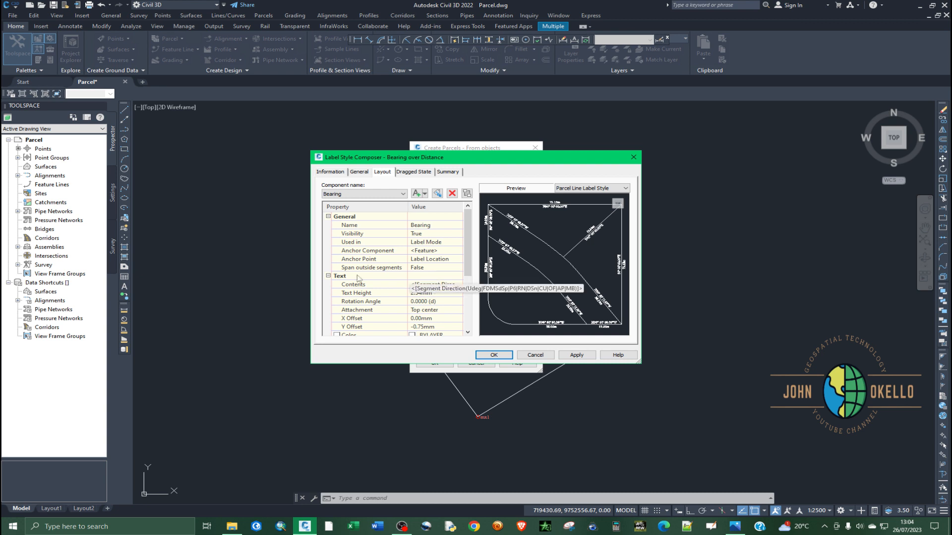
click(425, 286)
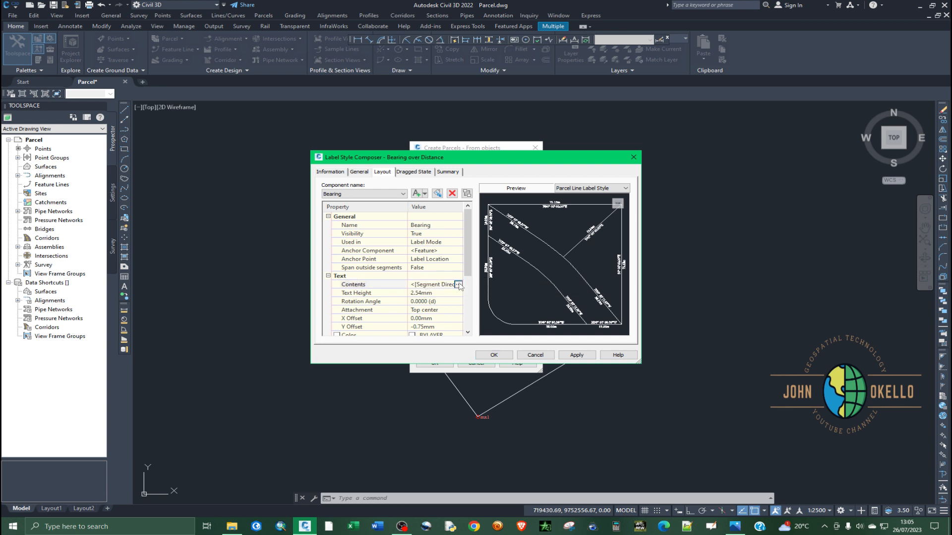
click(458, 284)
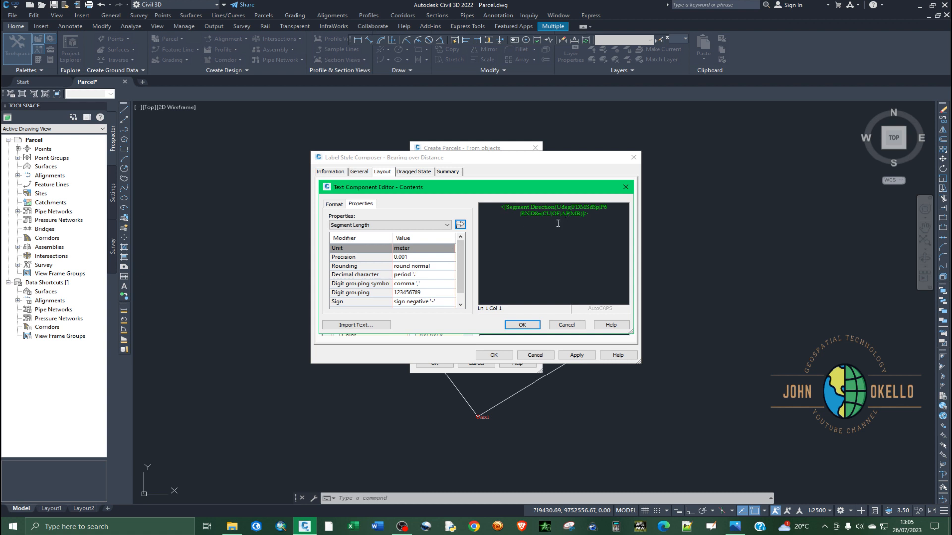
drag(587, 215, 495, 209)
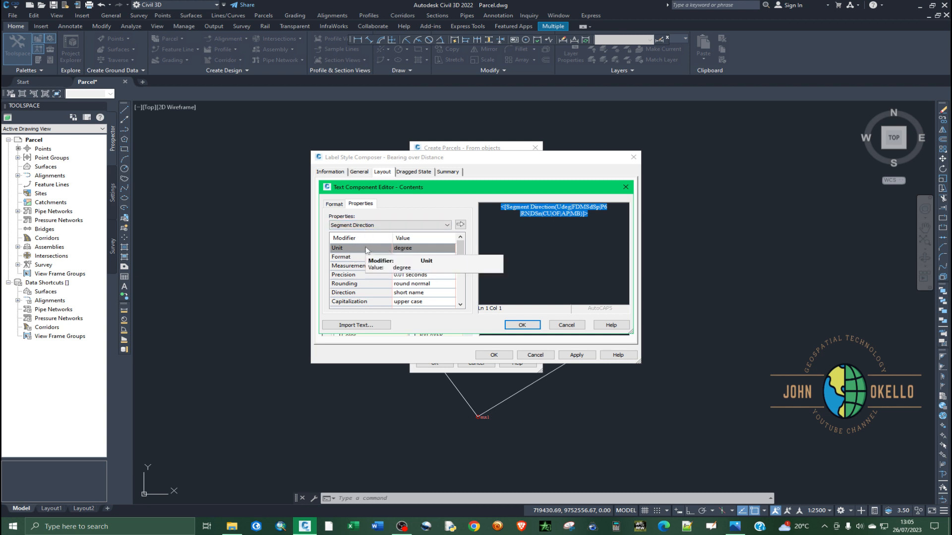
Step: Examine the available unit, format and measurement type options of the Segment Direction property
click(423, 248)
click(424, 249)
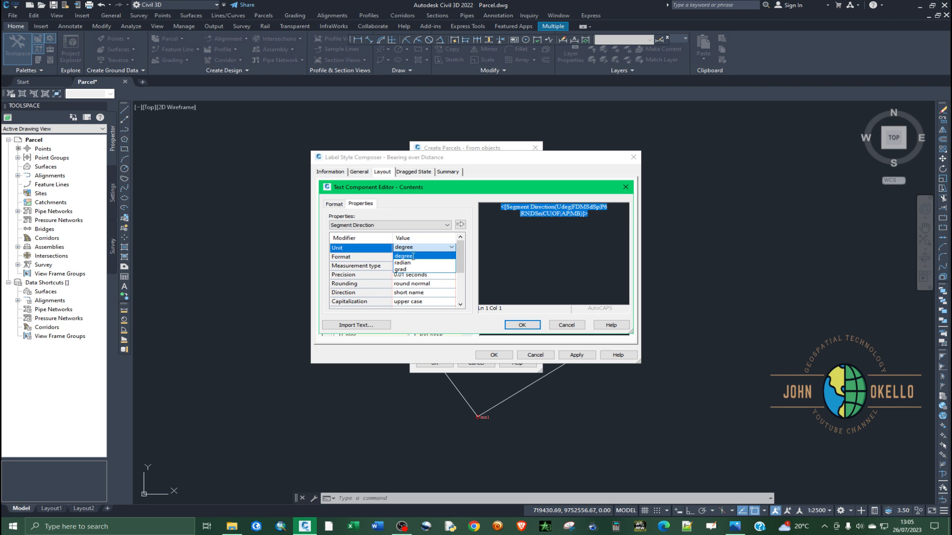
click(376, 256)
click(408, 257)
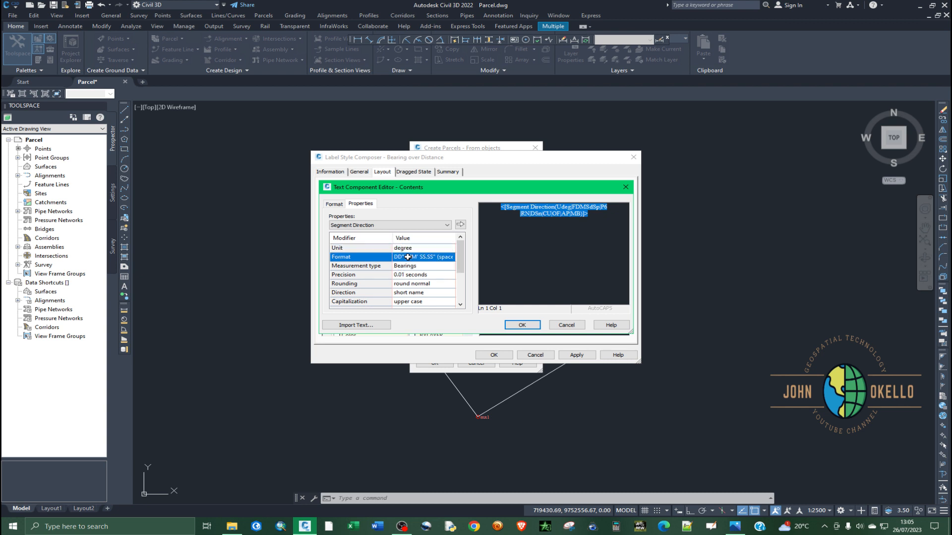
click(421, 256)
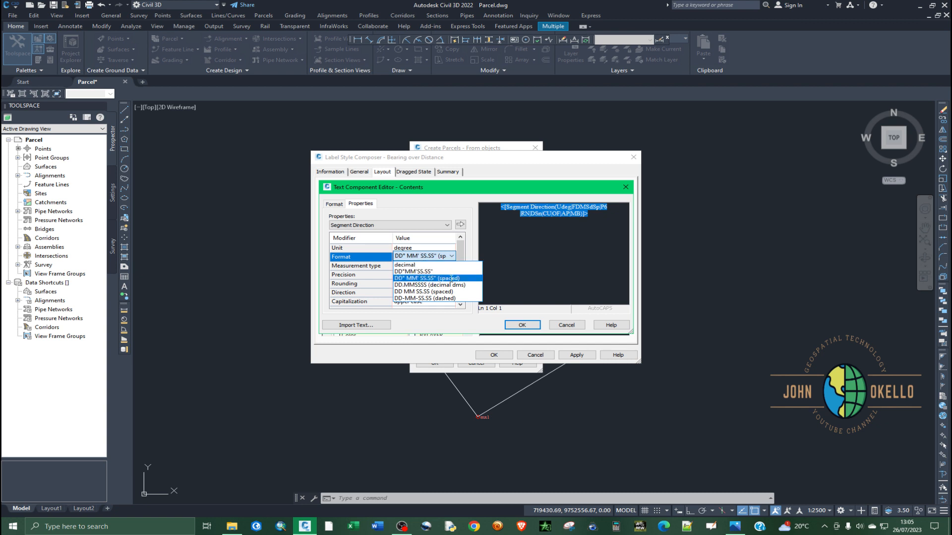
click(433, 256)
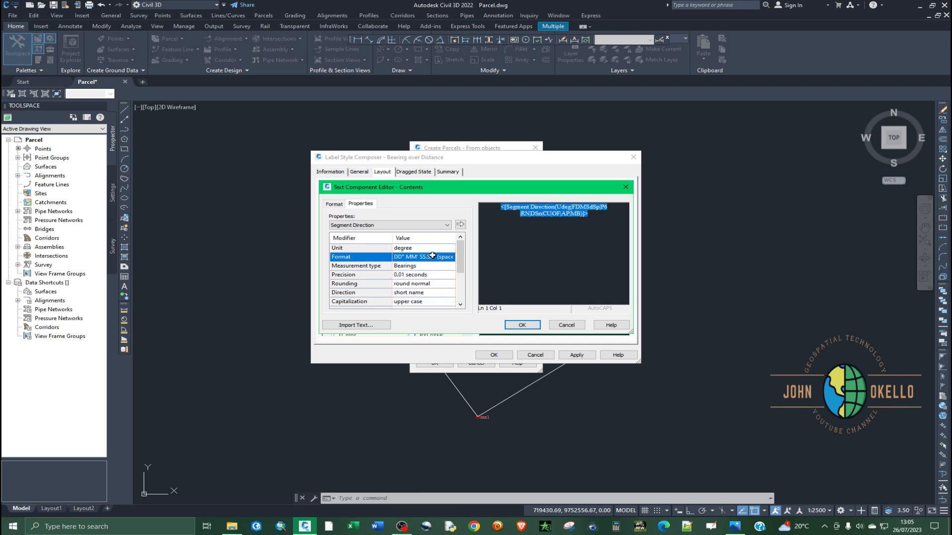
click(348, 268)
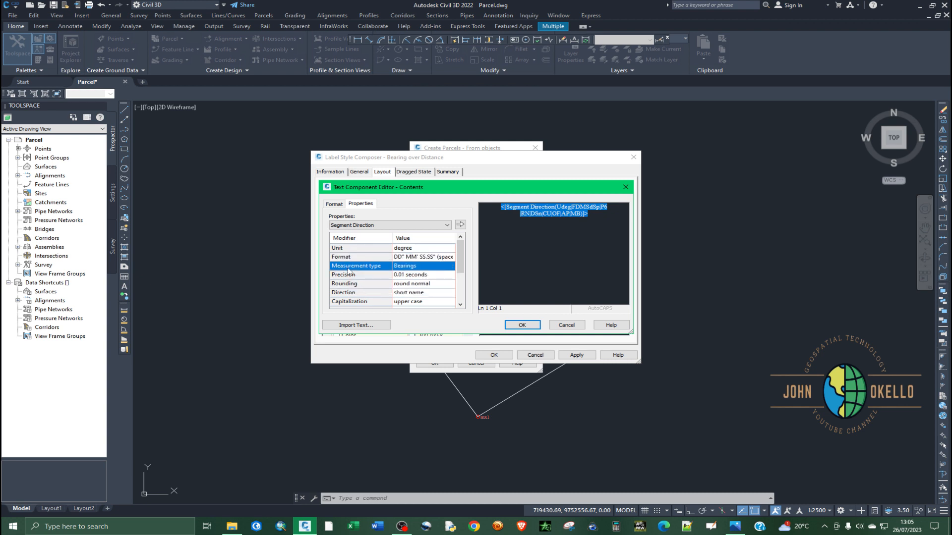
click(426, 266)
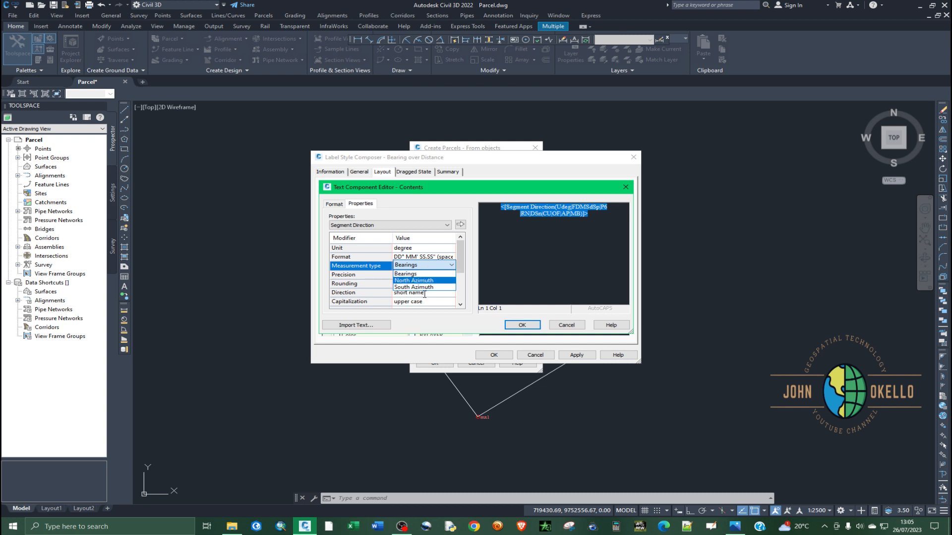
click(426, 274)
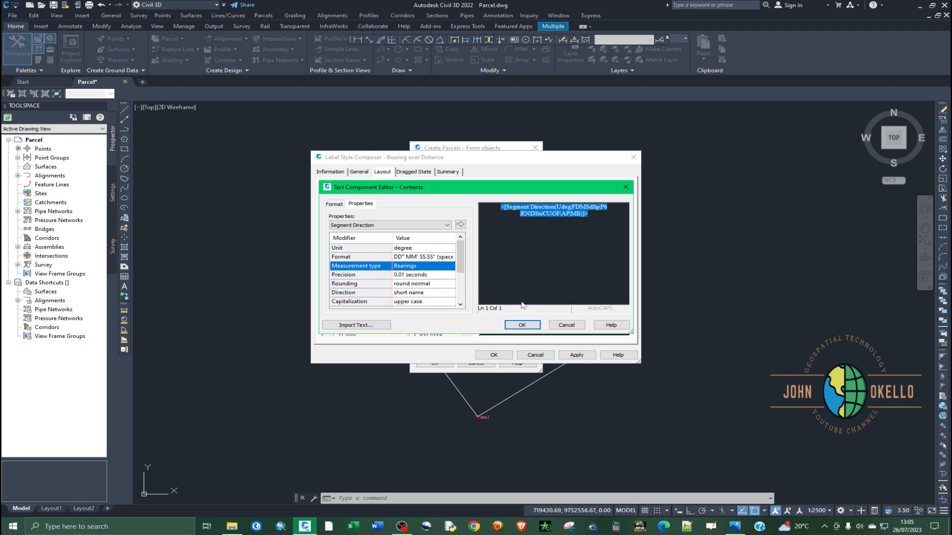
Step: Check the bearings on the scanned plan and try to set the Segment Direction measurement type to North Azimuth
click(734, 526)
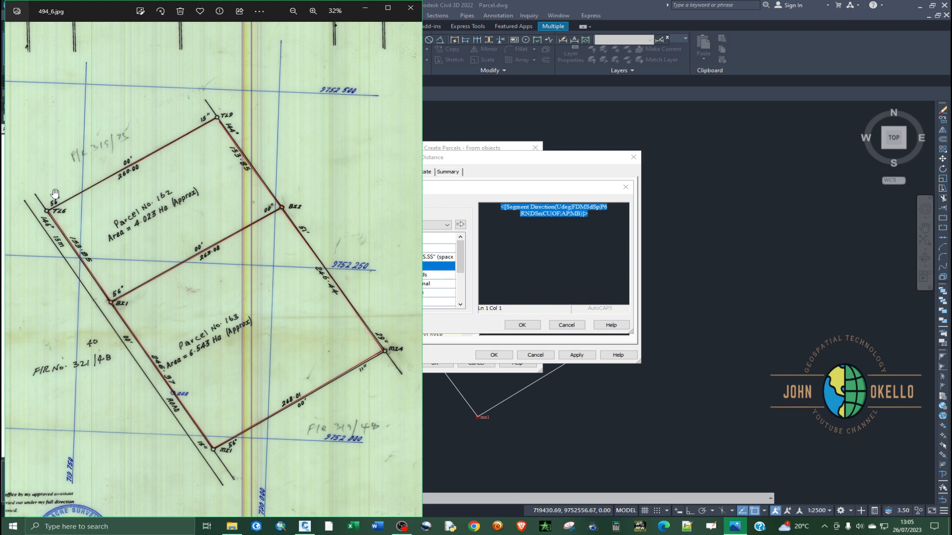
click(365, 10)
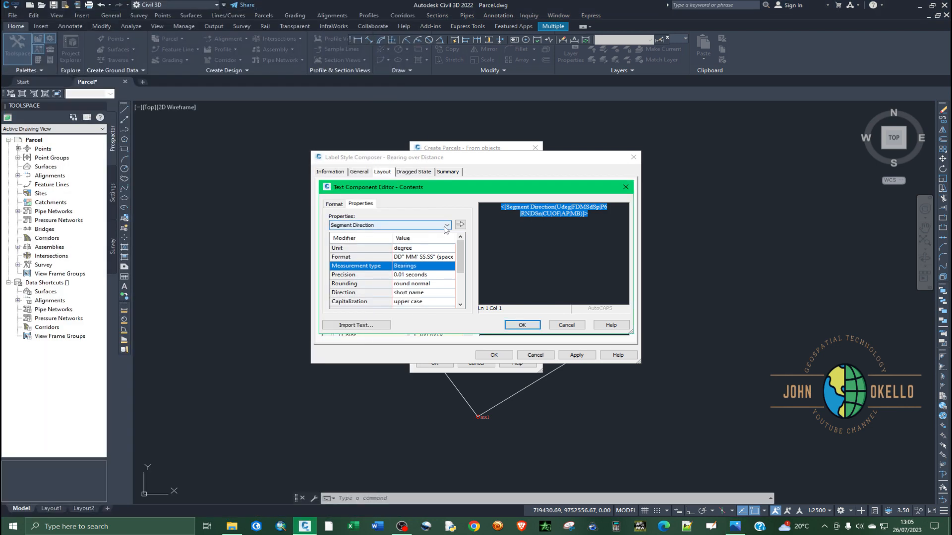
click(419, 266)
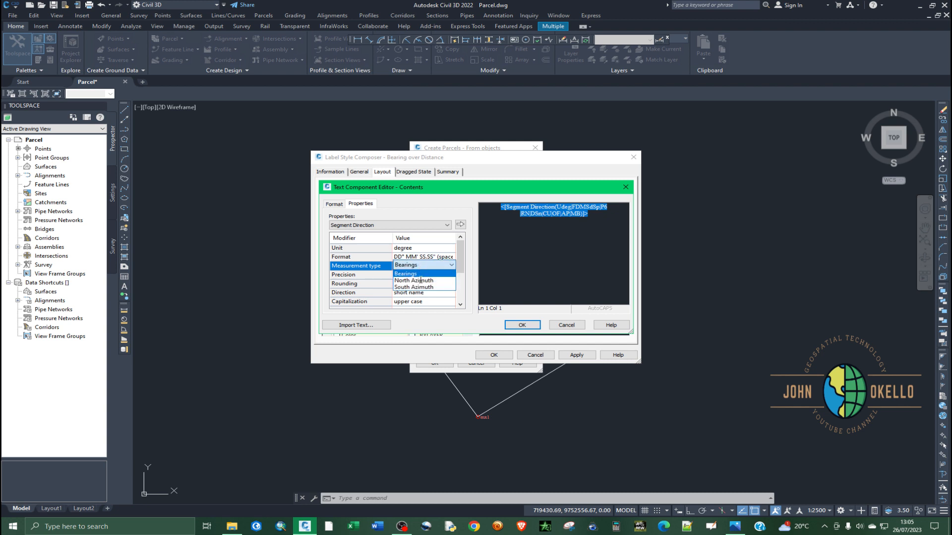
click(415, 281)
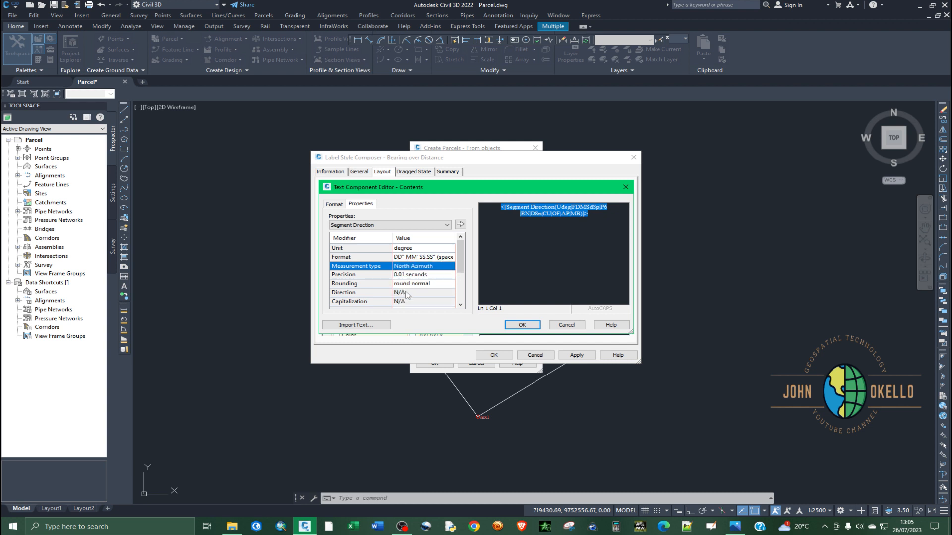
Step: Try to set the Segment Direction precision to 1 second, accepting the contents and applying the label style
click(411, 276)
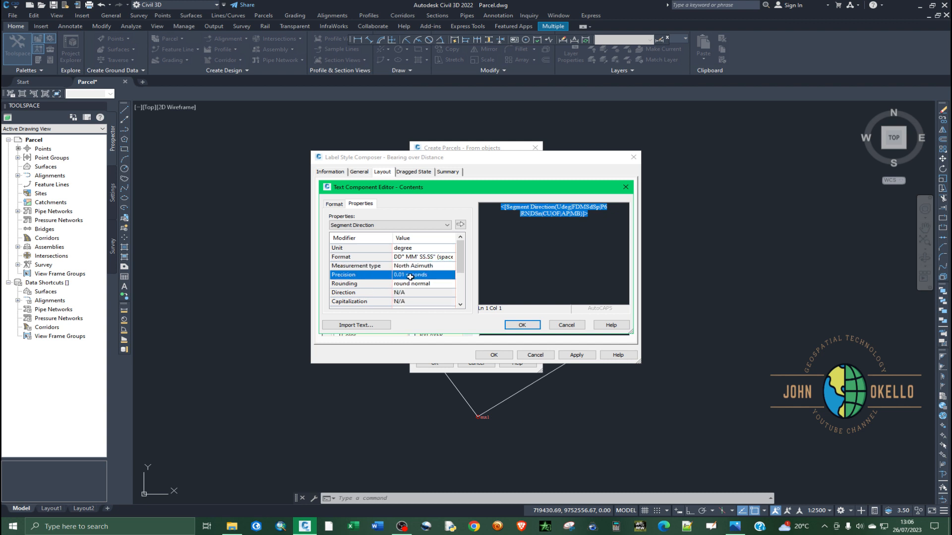
click(411, 276)
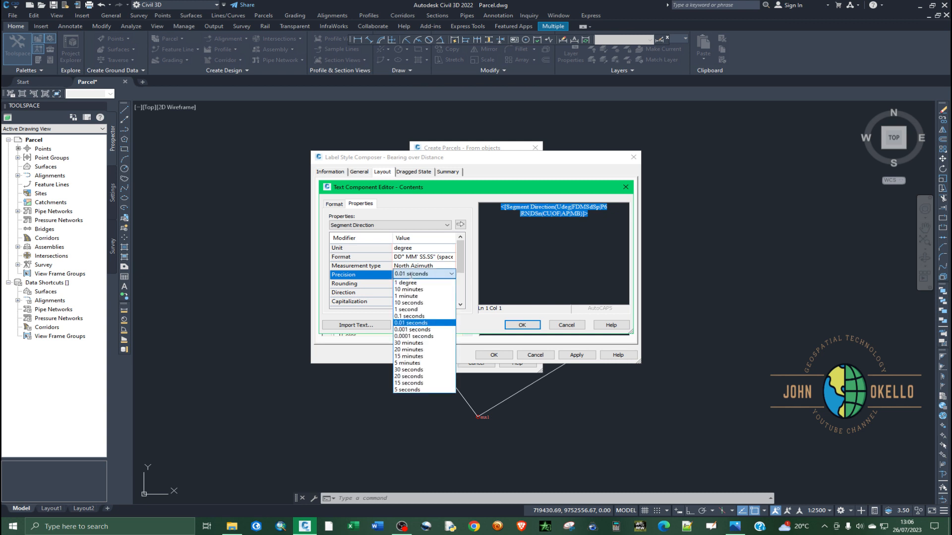
click(410, 309)
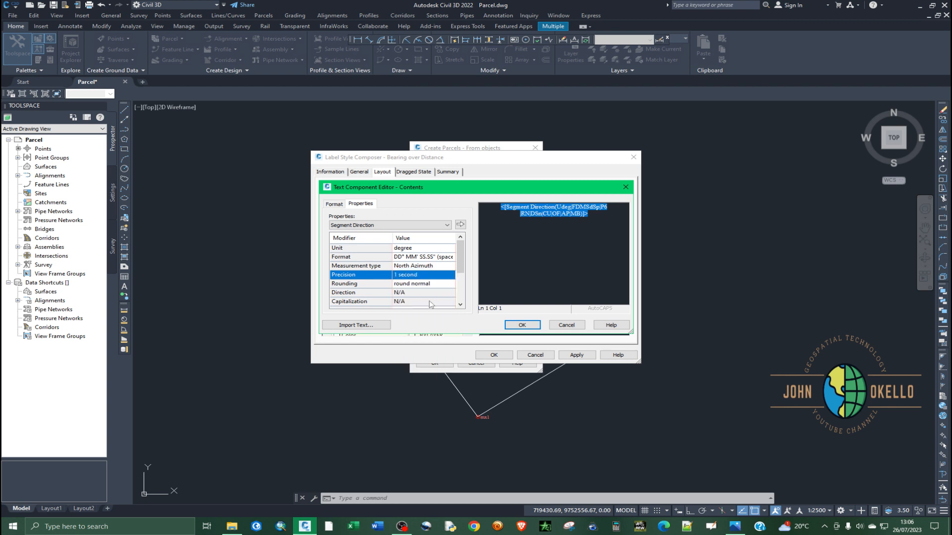
click(522, 324)
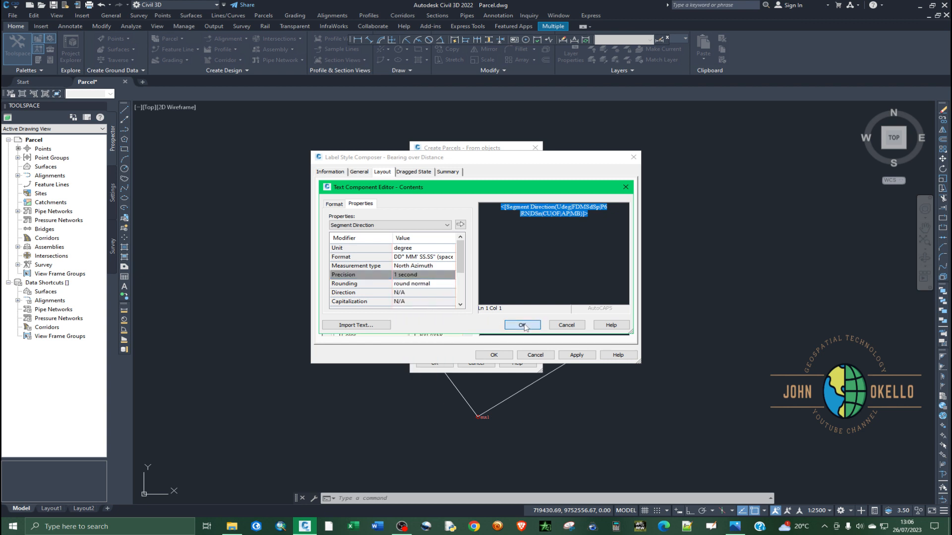
click(576, 355)
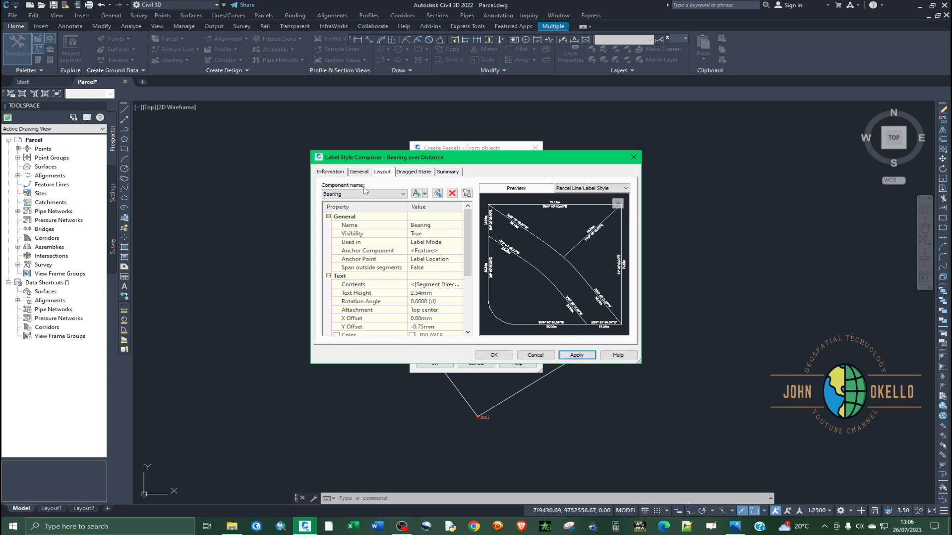
Step: Replace the Distance component's contents with the Segment Length property at 0.01 precision, without the "m" suffix, and apply the style
click(399, 194)
click(357, 214)
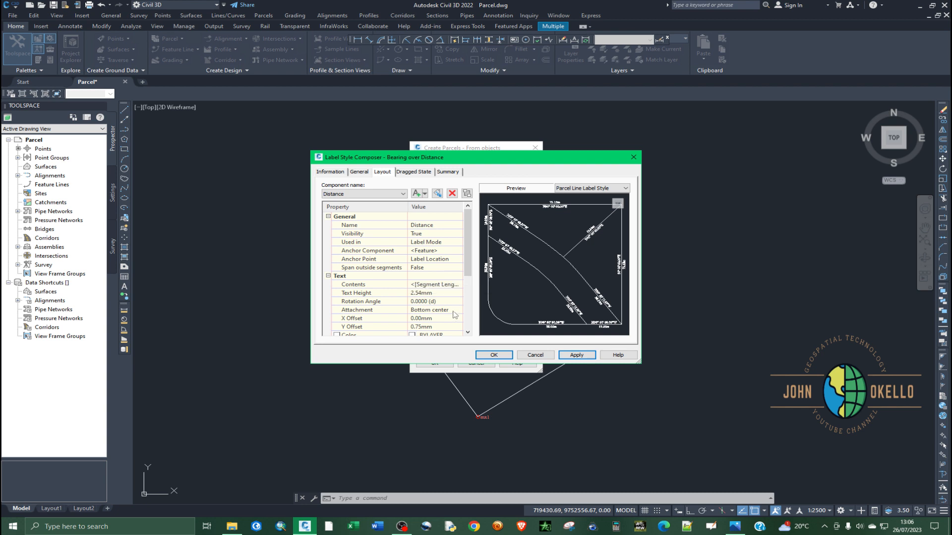
click(456, 286)
click(459, 285)
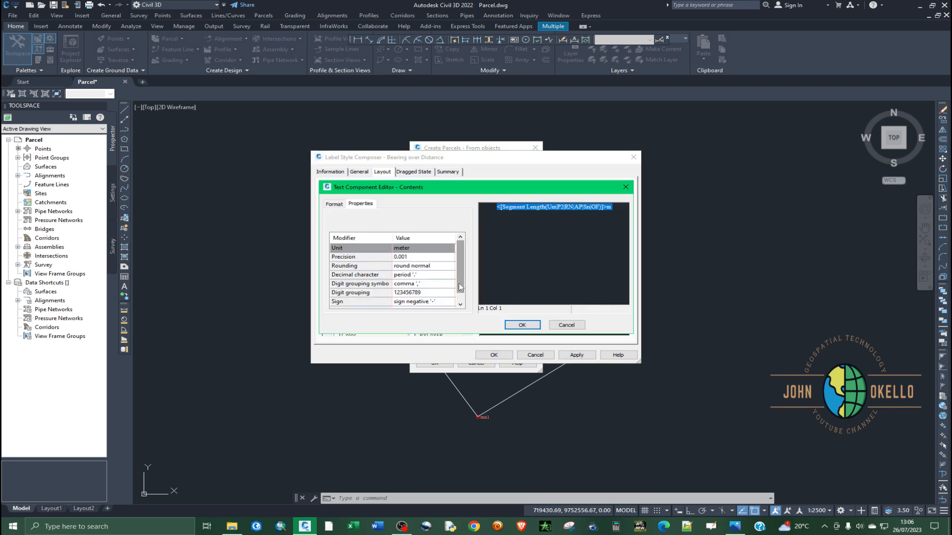
drag(615, 211, 496, 208)
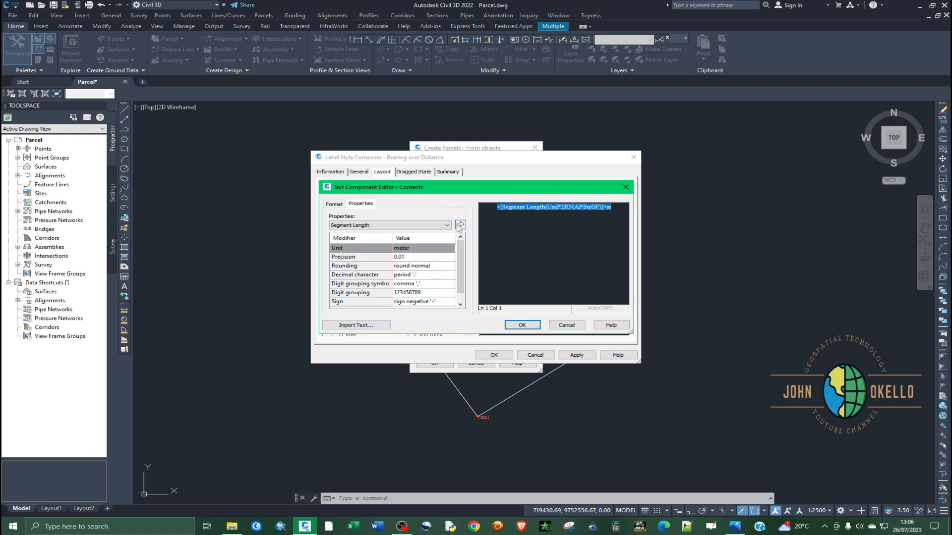
click(460, 225)
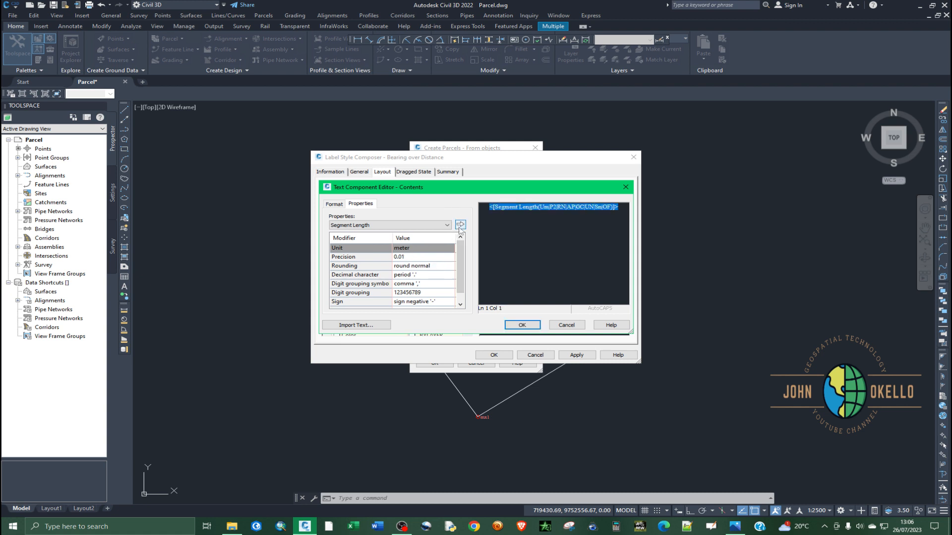
click(525, 325)
click(576, 354)
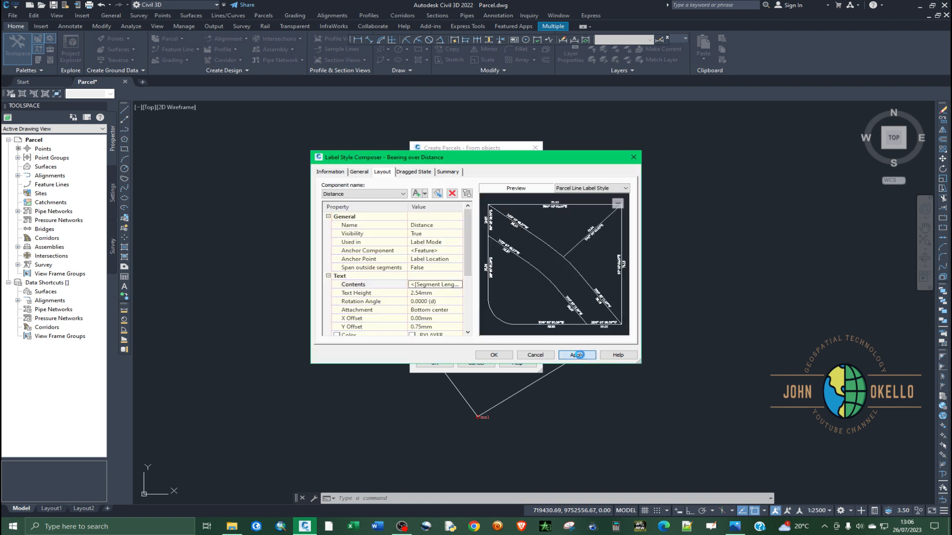
Step: Accept the line segment label style and create the parcels on Site 1, with automatic segment labels and existing entities erased
click(504, 358)
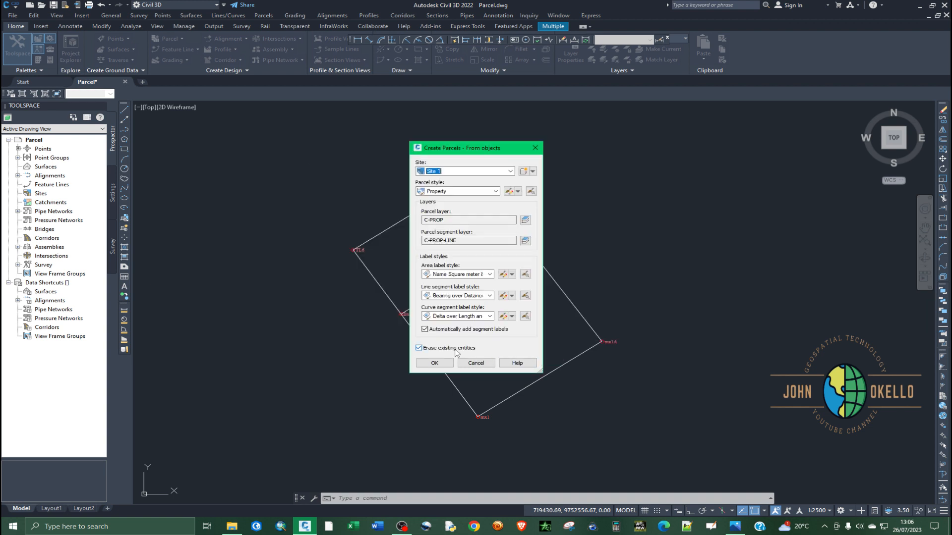
click(434, 363)
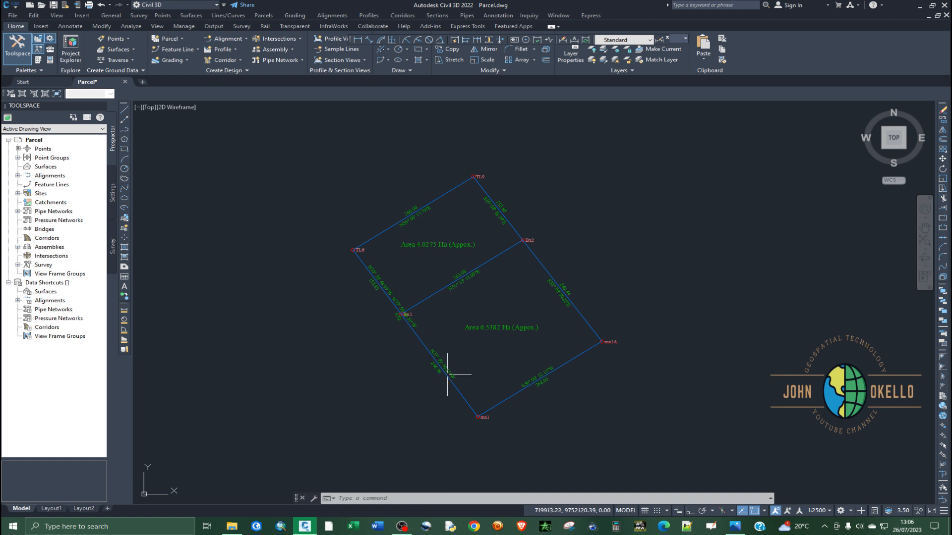
scroll(452, 387, up, 2)
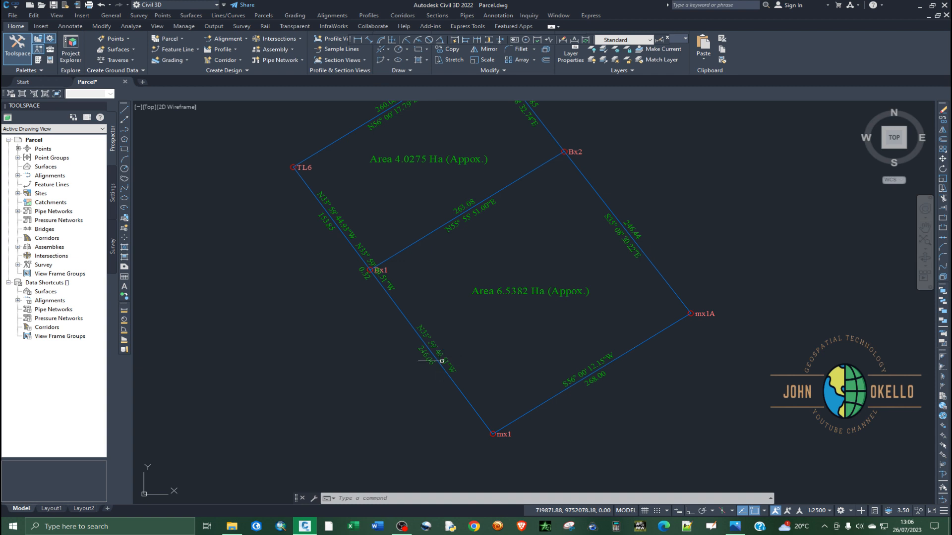
Step: Select all parcel segment labels similar to the one on the Bx1–mx1 boundary and open their properties
click(441, 361)
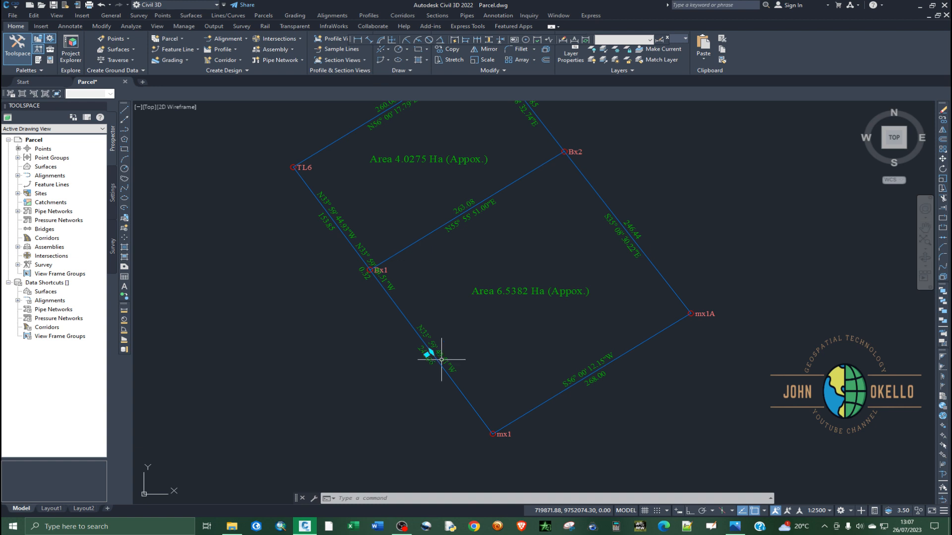
right_click(446, 363)
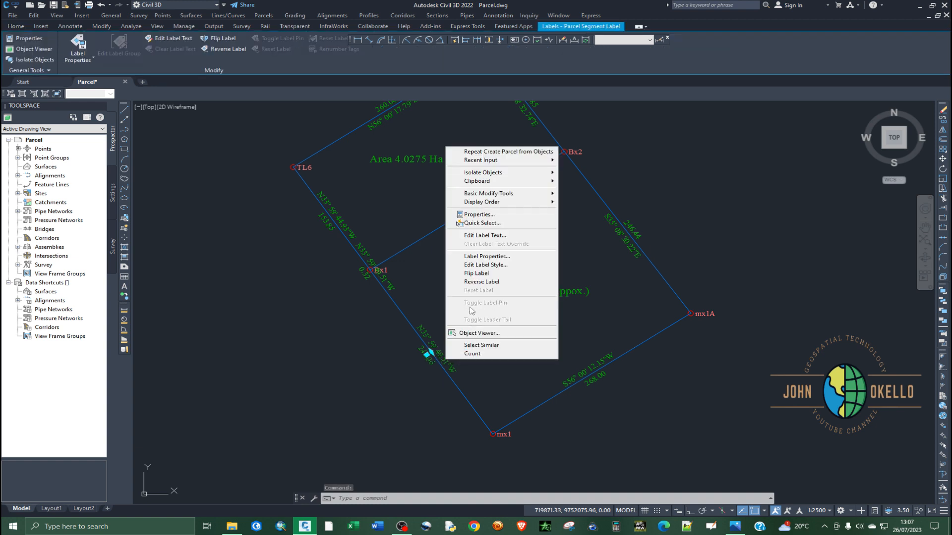
click(478, 345)
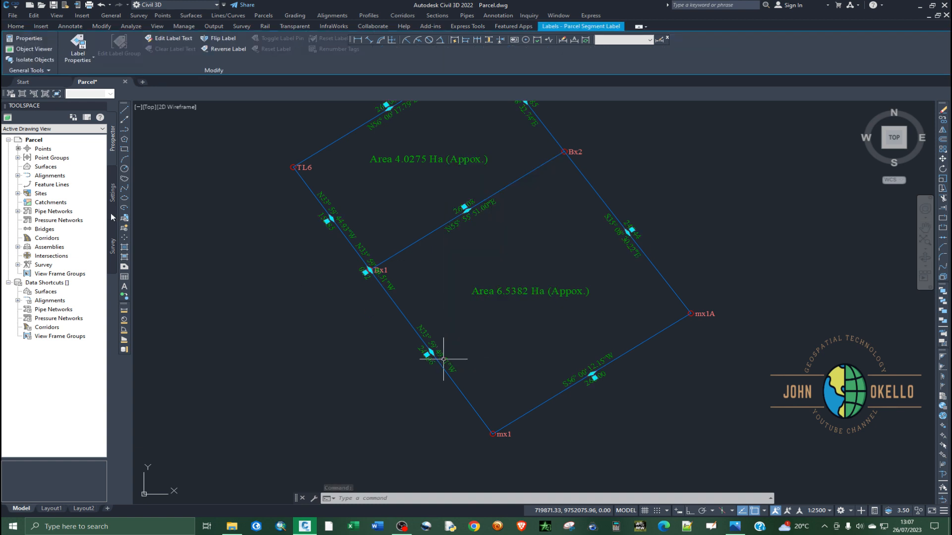
click(26, 40)
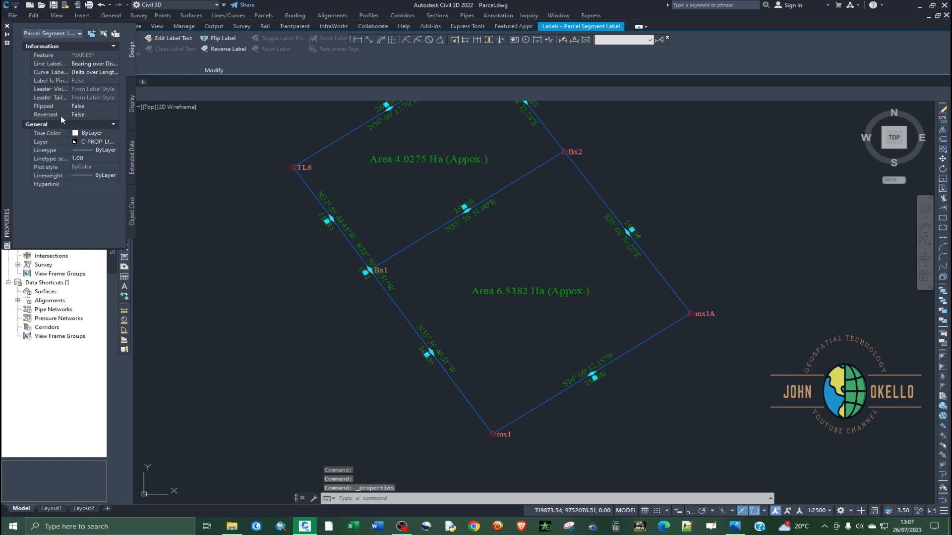
Step: Open the selected labels' Bearing over Distance line label style for editing
click(82, 64)
click(107, 64)
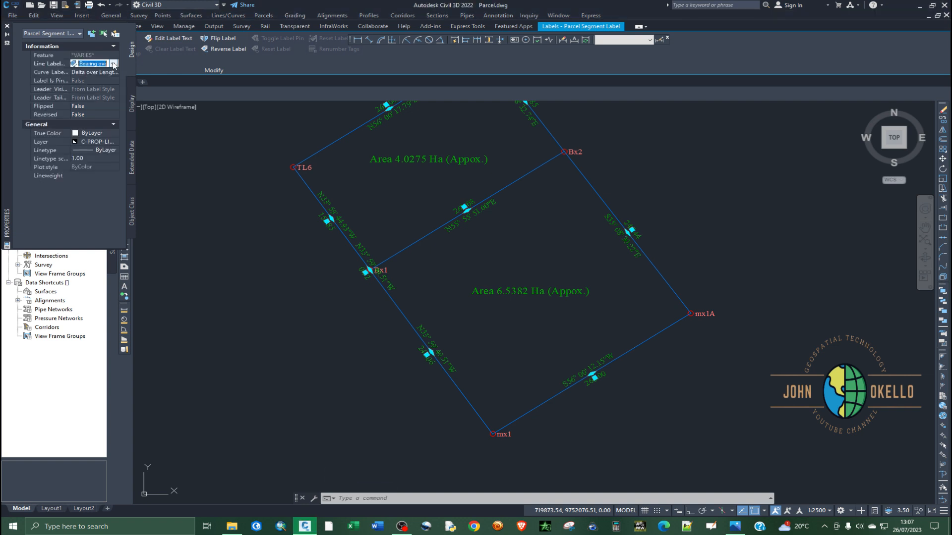
click(113, 64)
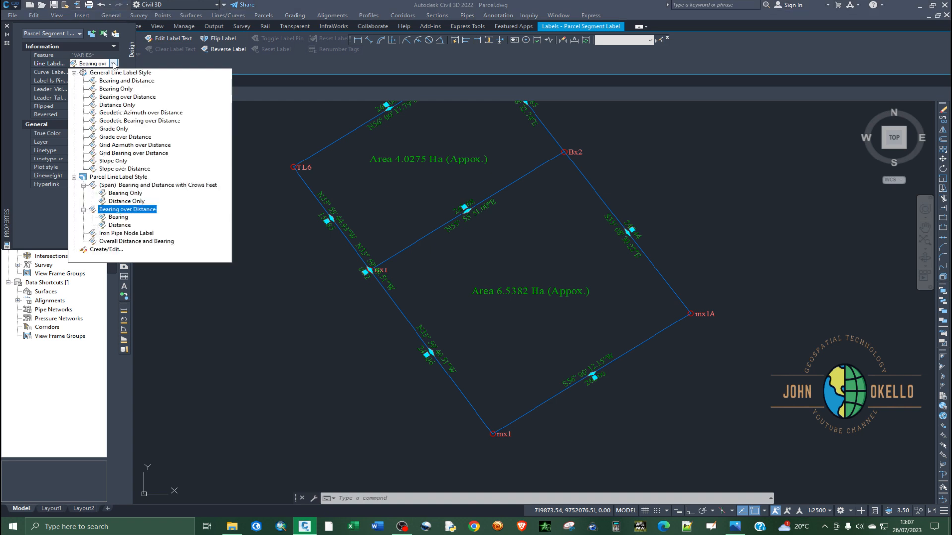
click(109, 249)
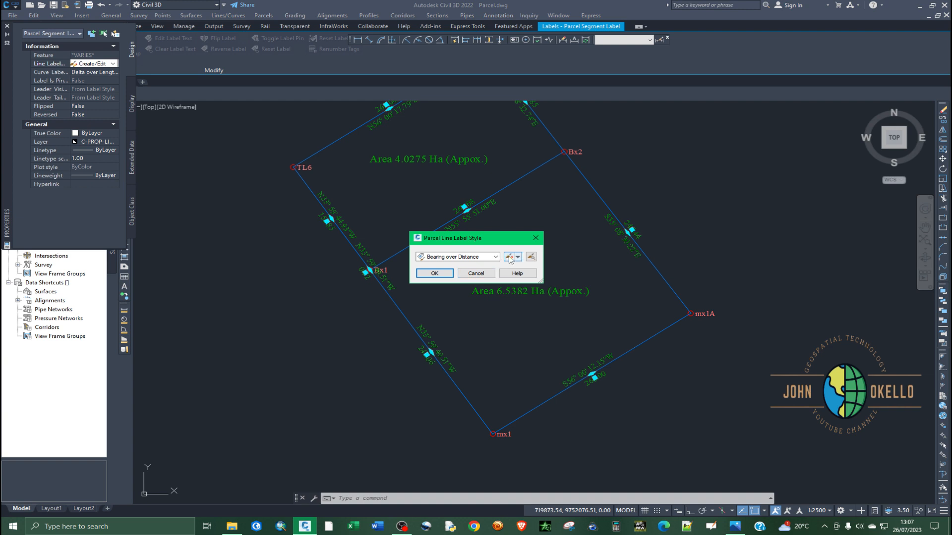
click(509, 257)
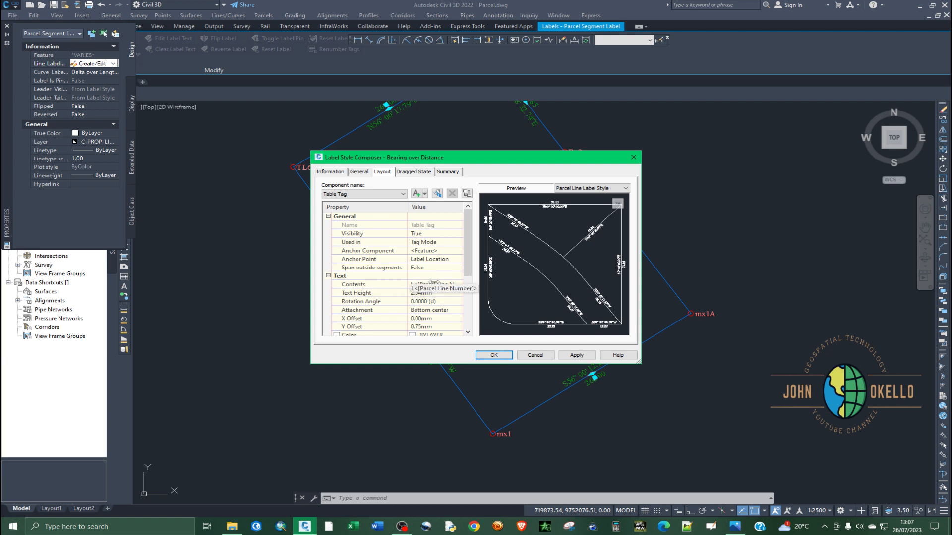
click(438, 286)
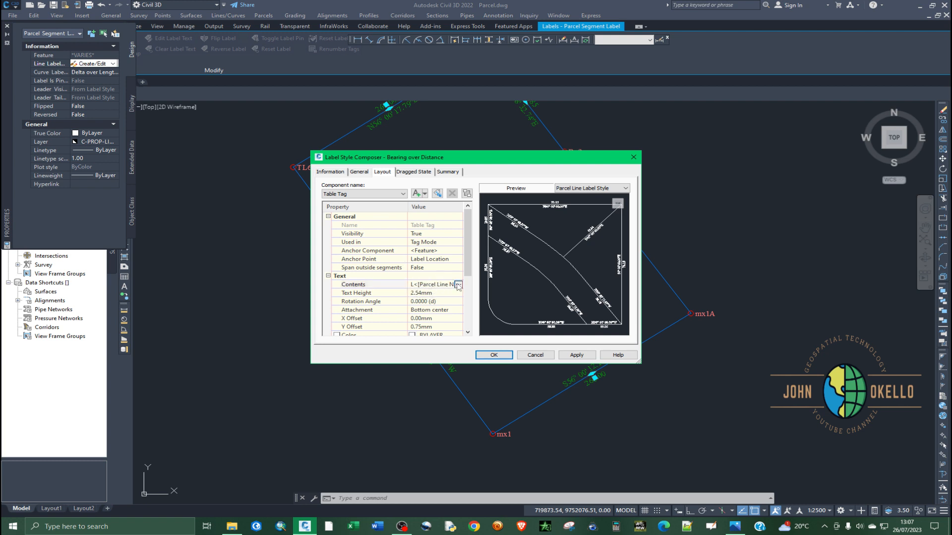
click(458, 285)
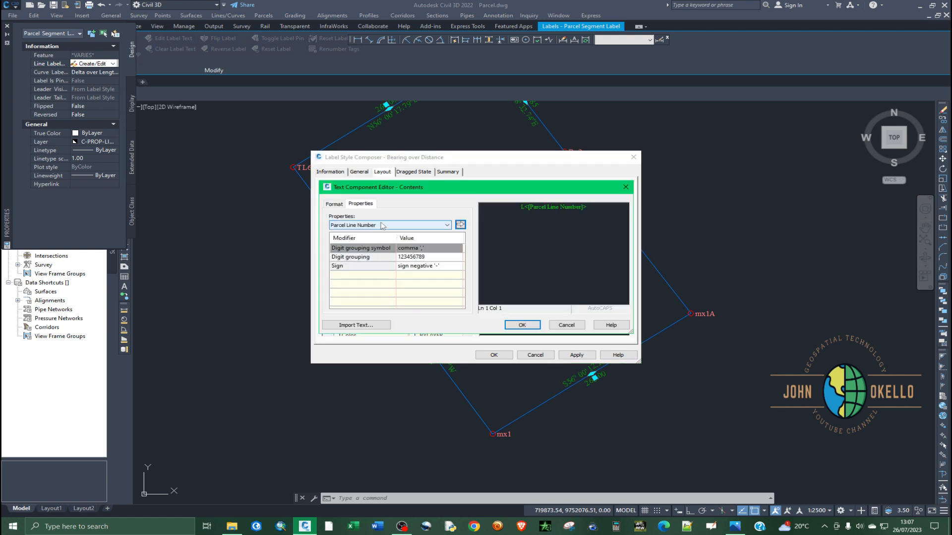
click(337, 205)
click(359, 204)
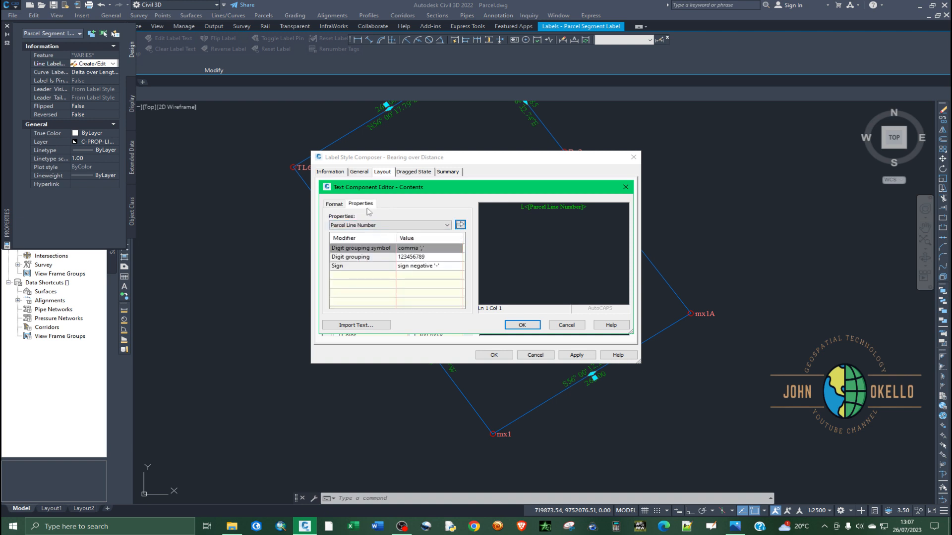
click(367, 173)
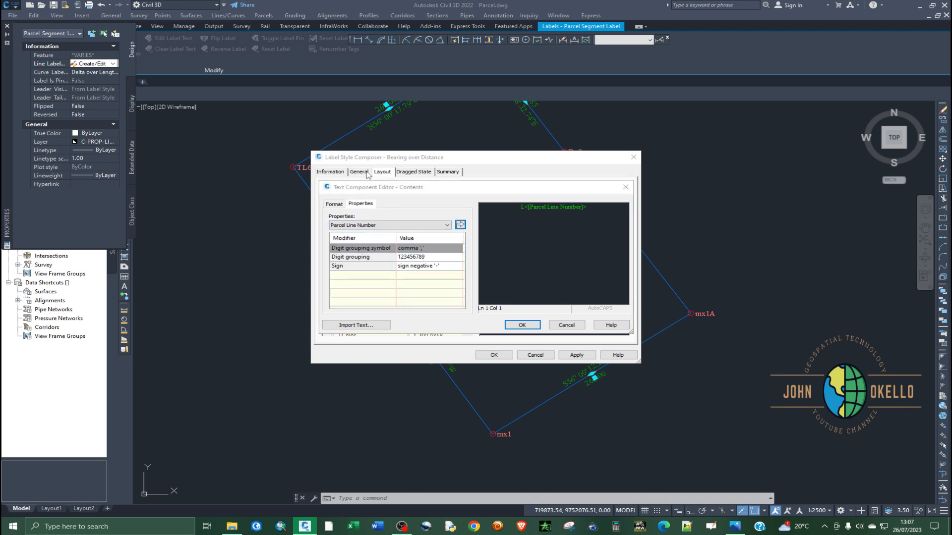
click(565, 324)
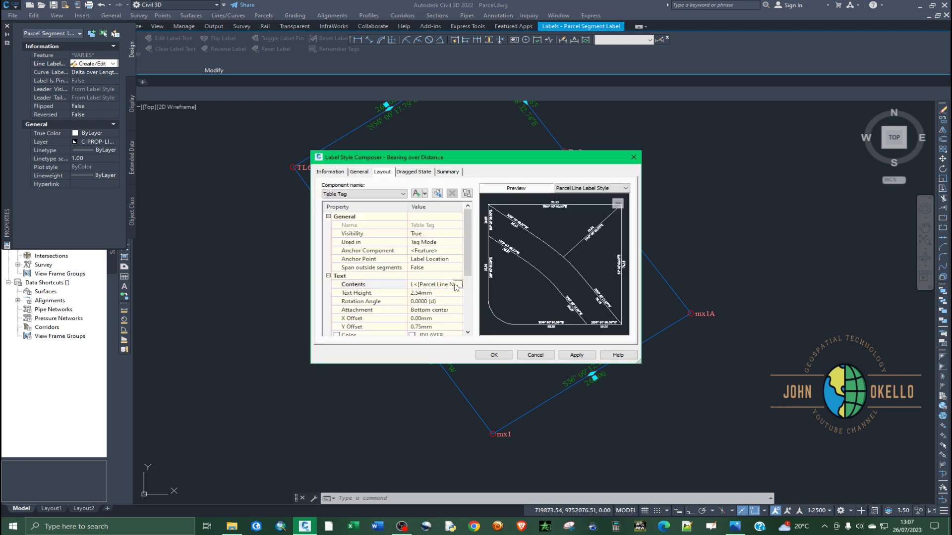
scroll(423, 296, down, 3)
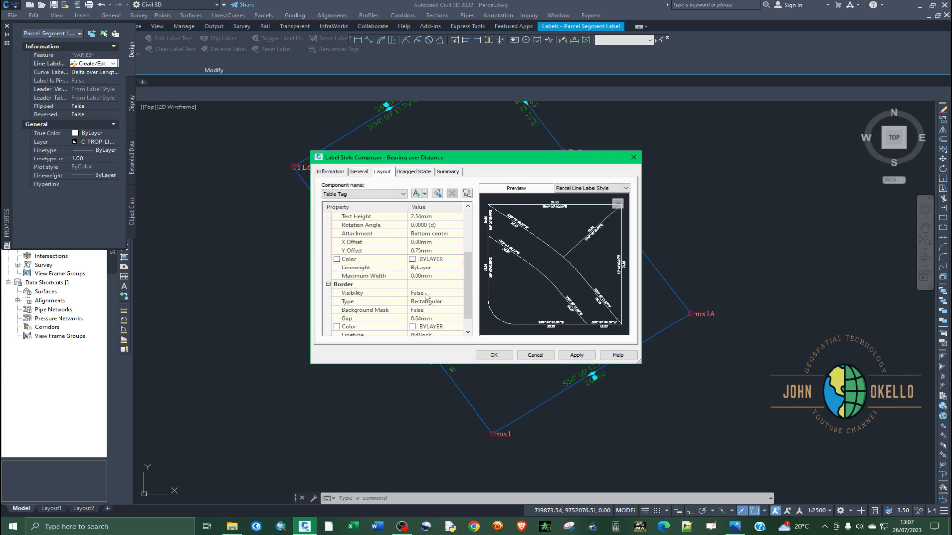
scroll(425, 295, up, 2)
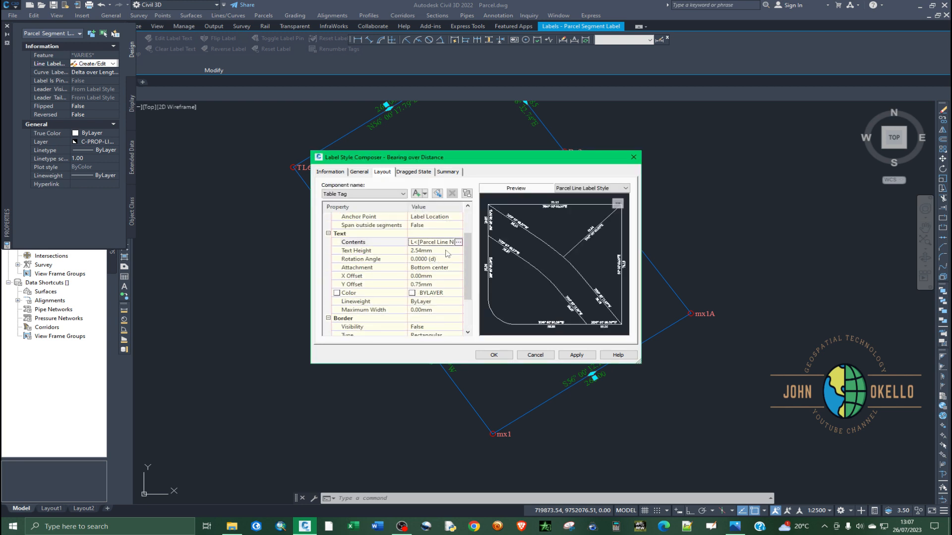
scroll(434, 286, up, 1)
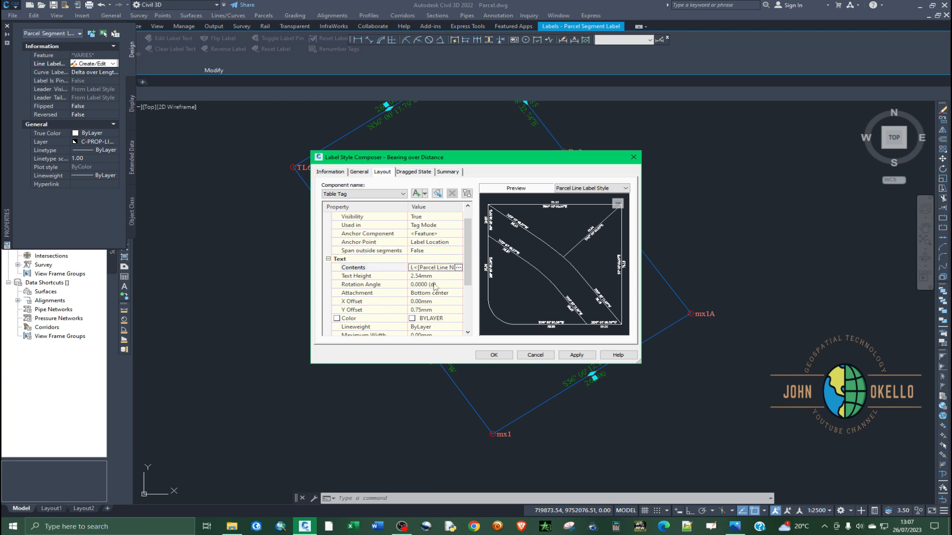
click(389, 194)
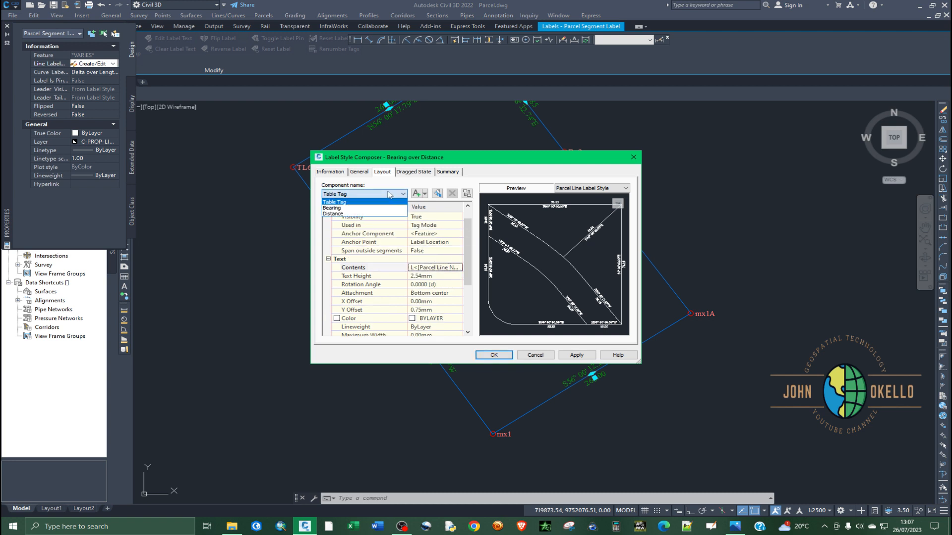
click(390, 194)
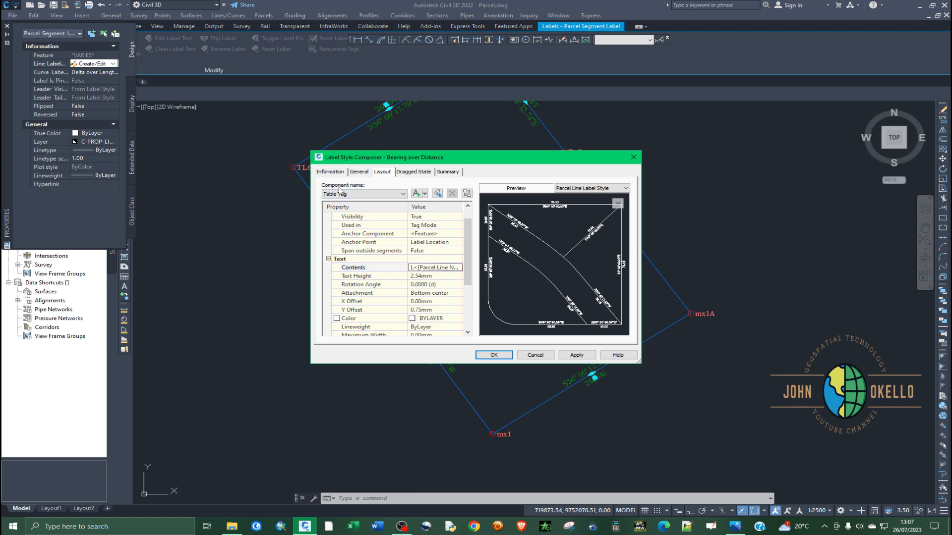
Step: Try to set the Bearing component's Segment Direction measurement type to North Azimuth, accepting the contents and applying the style
click(353, 194)
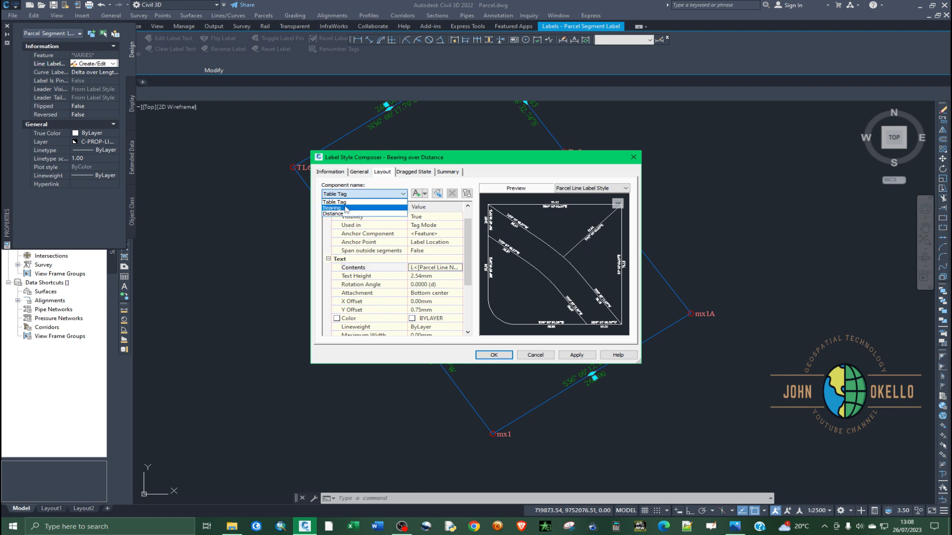
click(361, 209)
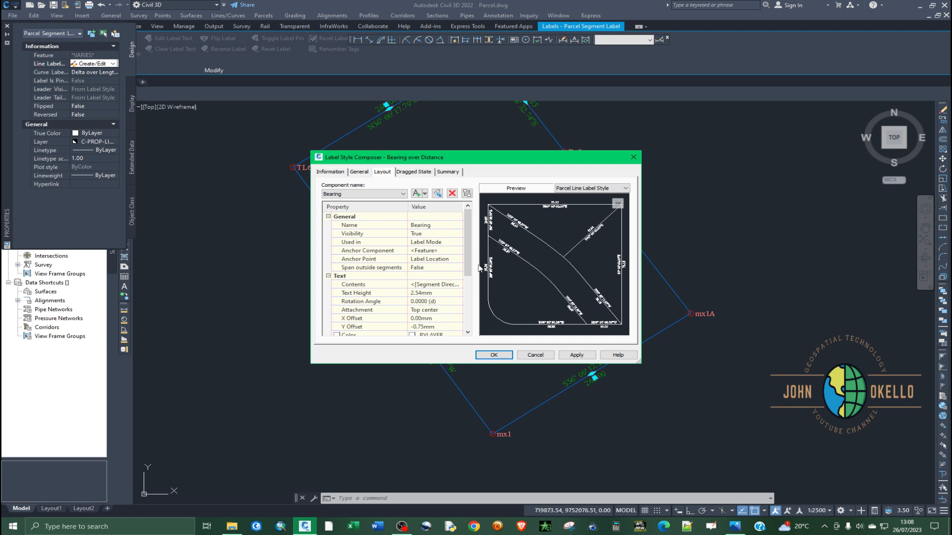
click(447, 285)
click(458, 286)
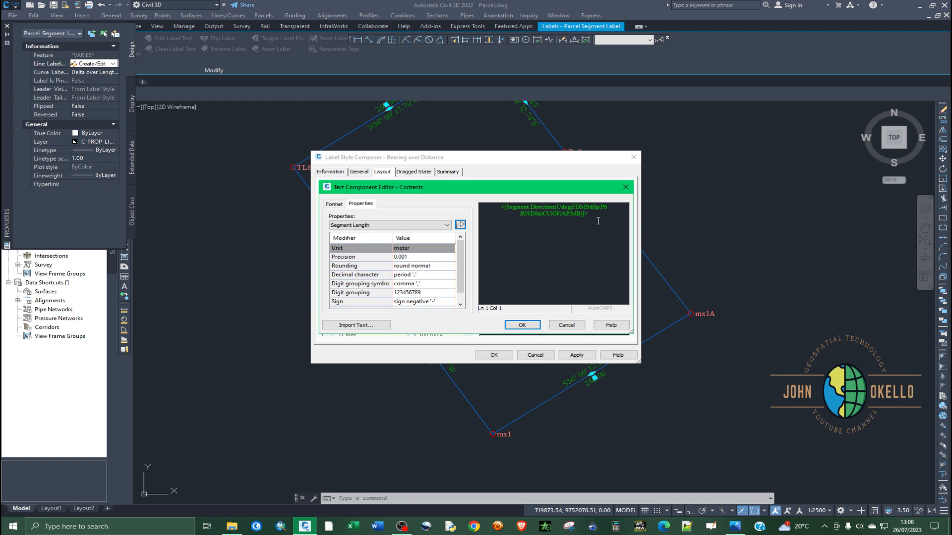
double_click(595, 216)
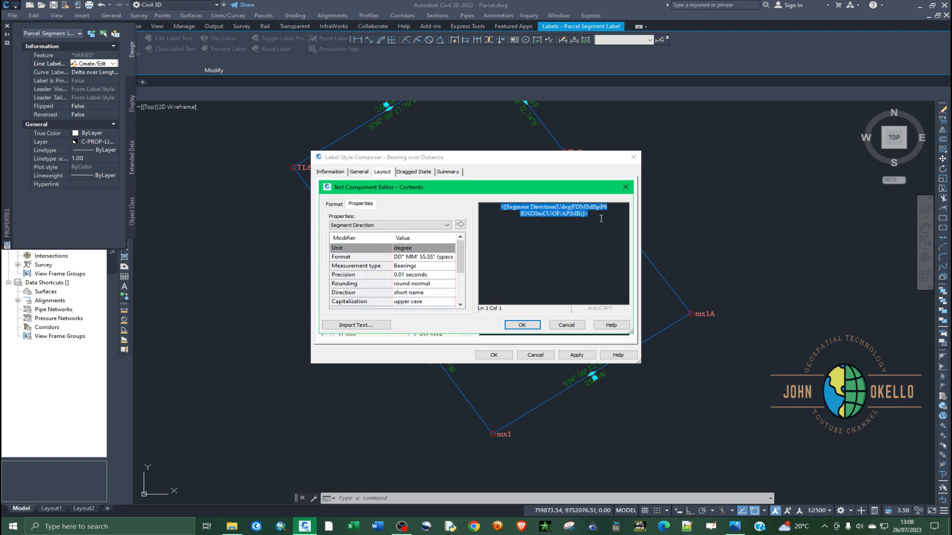
click(418, 267)
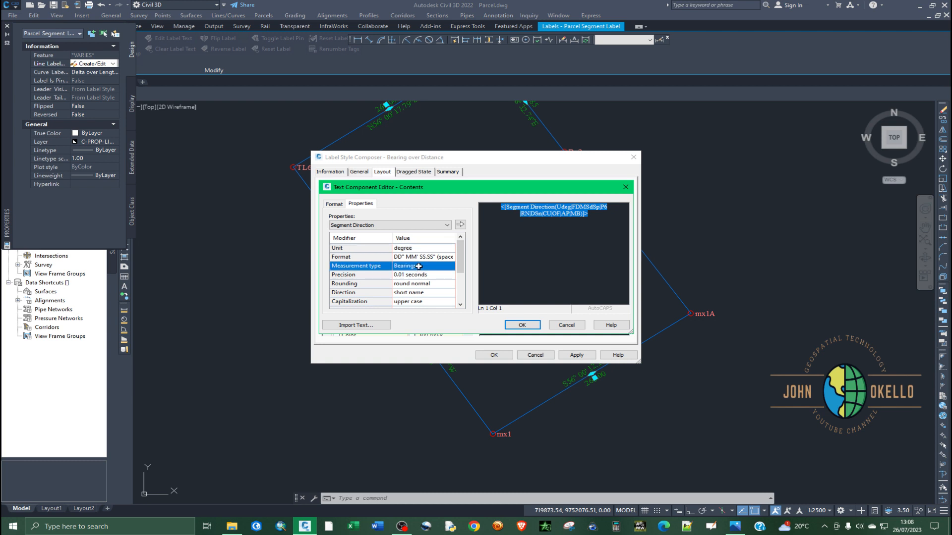
click(420, 267)
click(447, 277)
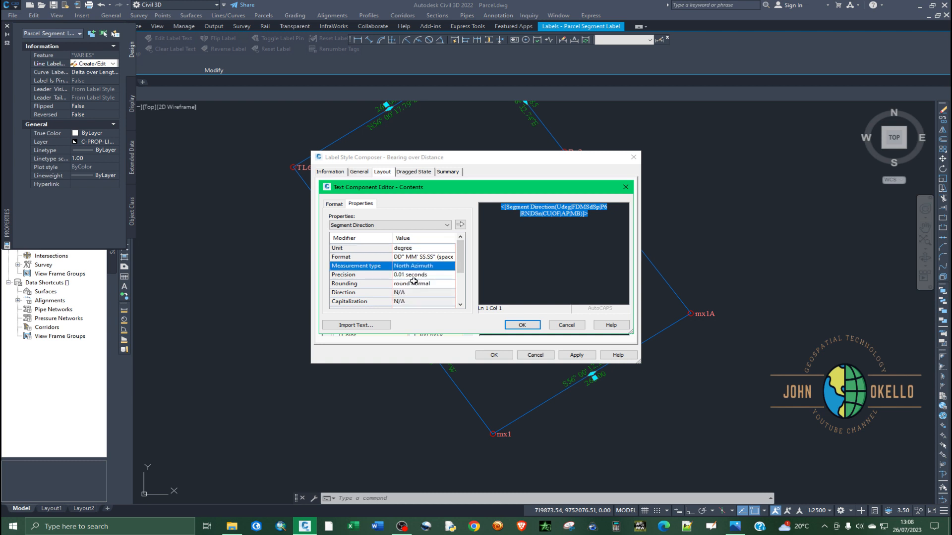
click(522, 325)
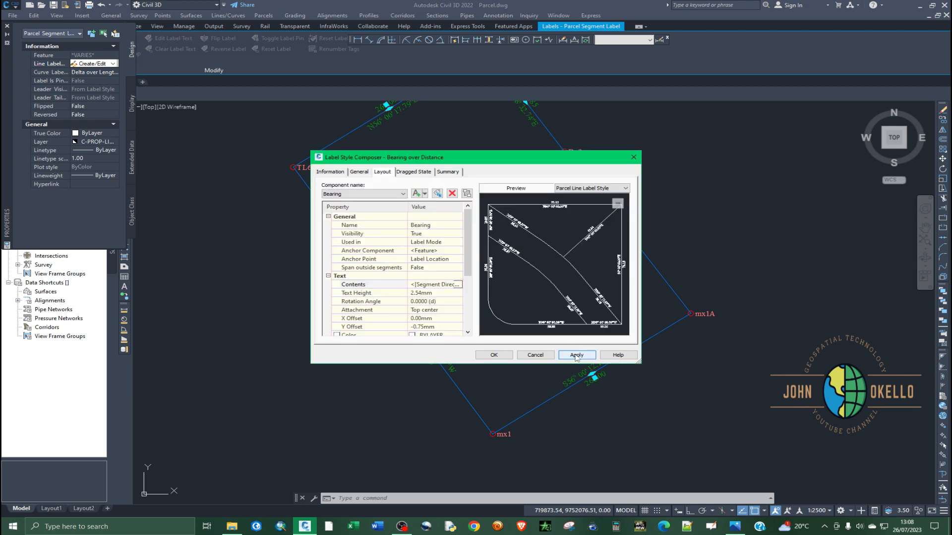
click(576, 355)
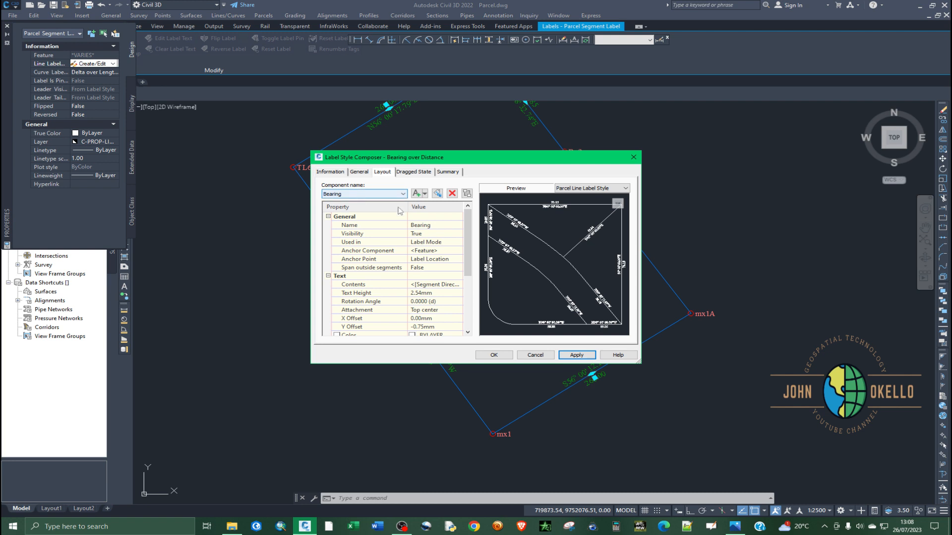
Step: Replace the Segment Direction expression in the Bearing component's contents with one using the North Azimuth measurement type
click(431, 226)
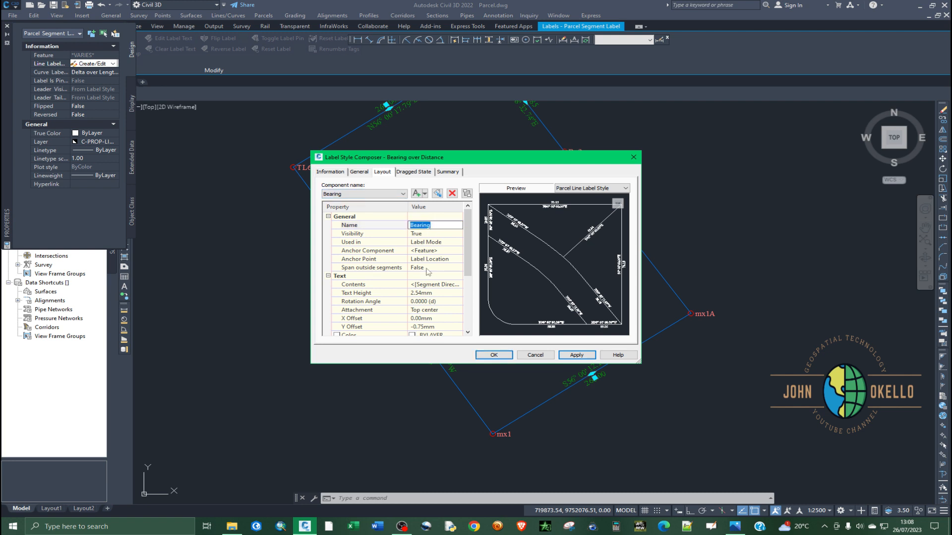
click(434, 285)
click(458, 285)
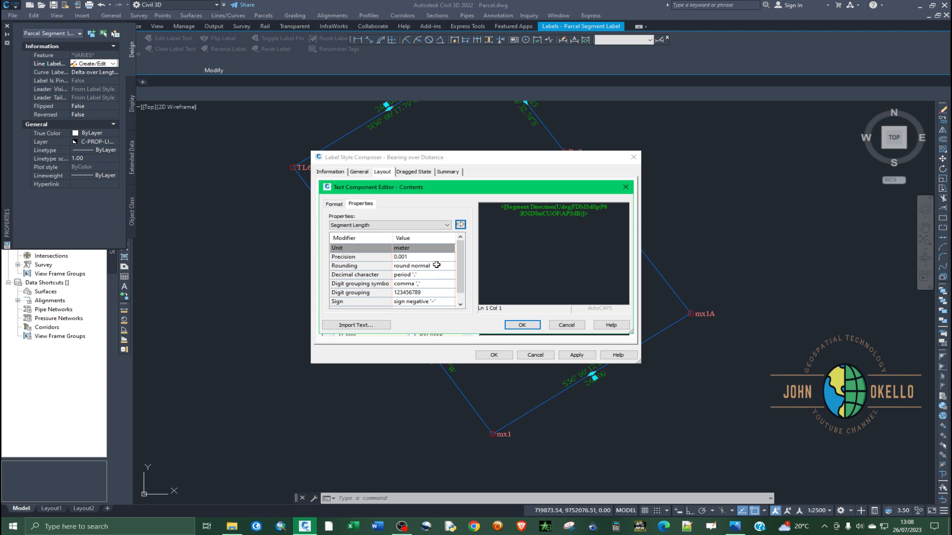
click(405, 226)
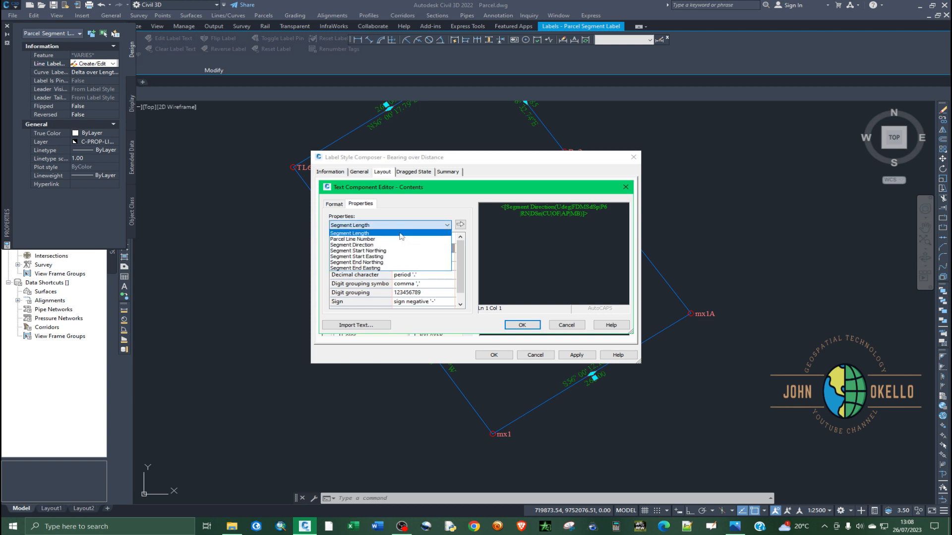
click(351, 245)
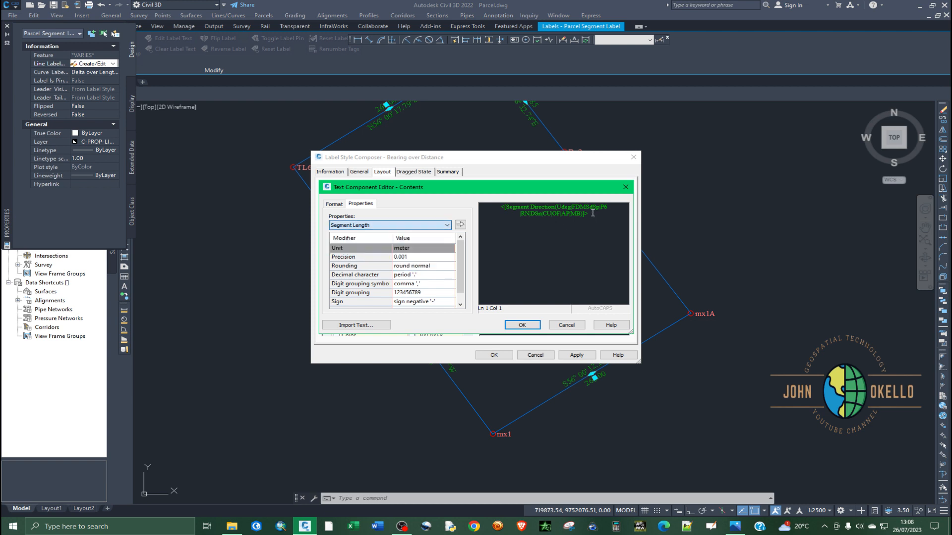
drag(501, 206, 587, 214)
click(460, 224)
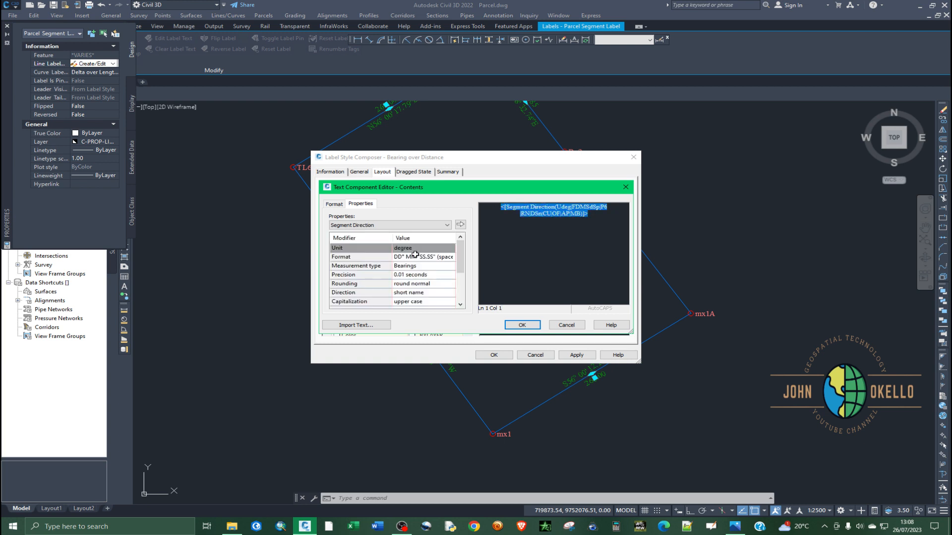
click(418, 266)
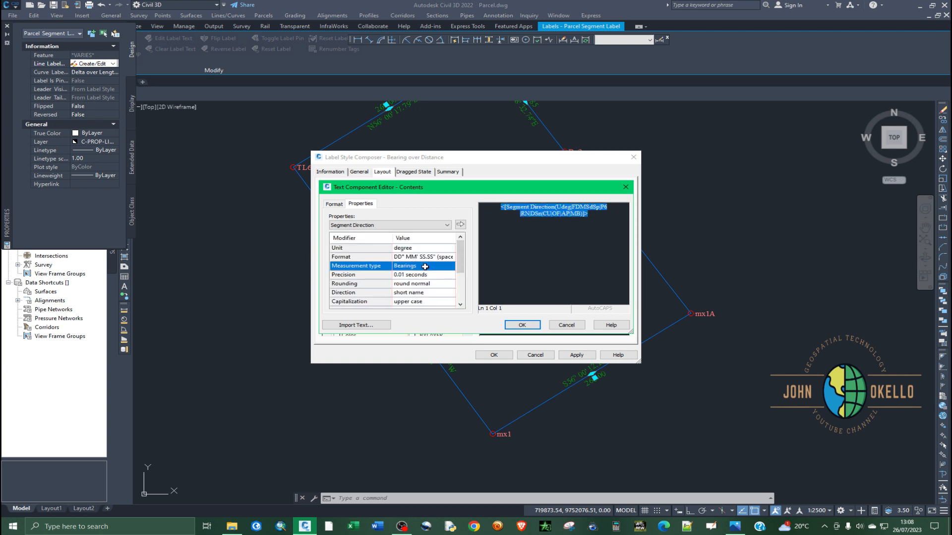
click(426, 267)
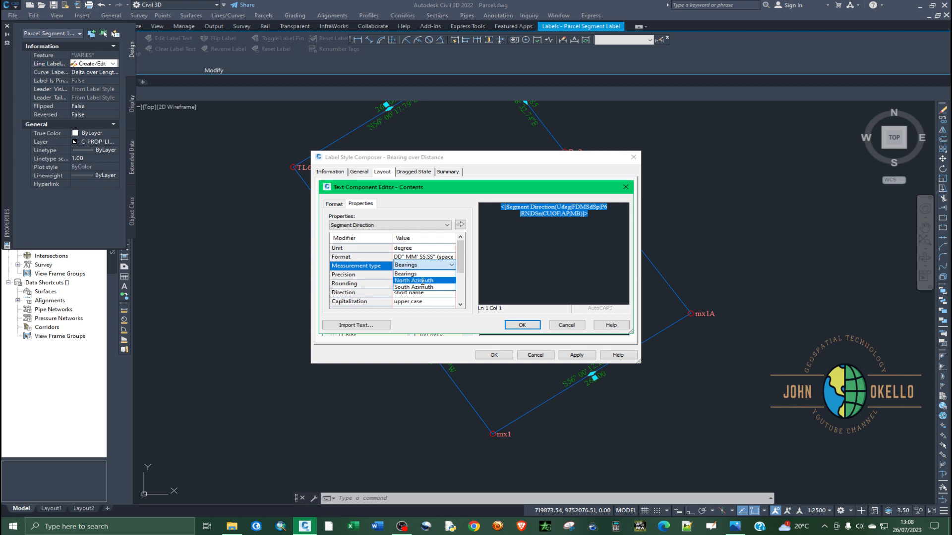
click(423, 281)
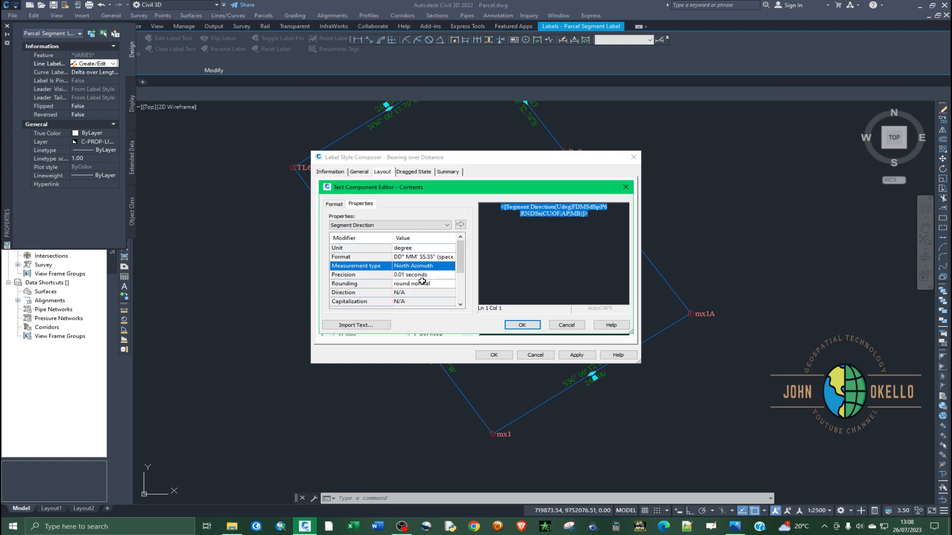
click(459, 225)
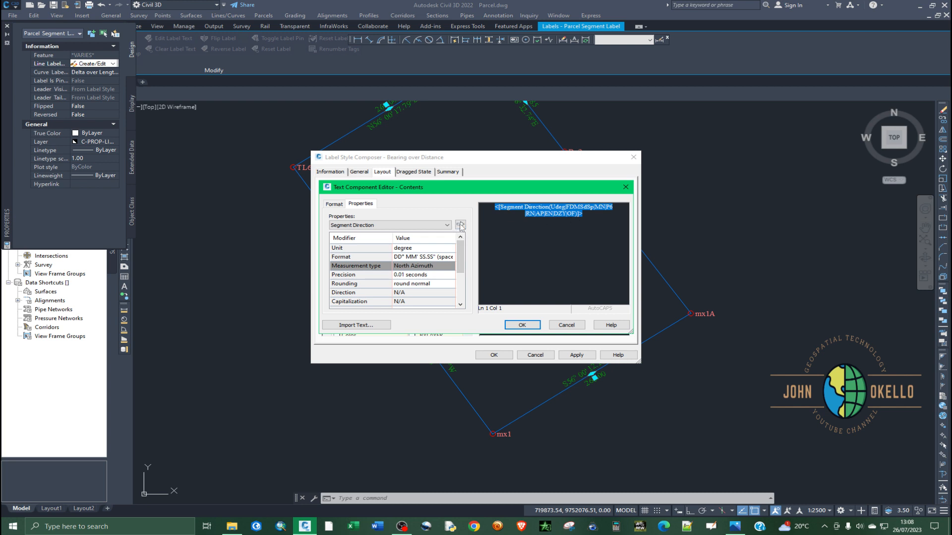
Step: Accept the North Azimuth bearing contents and the Bearing over Distance label style for the selected labels, clearing the selection
click(520, 325)
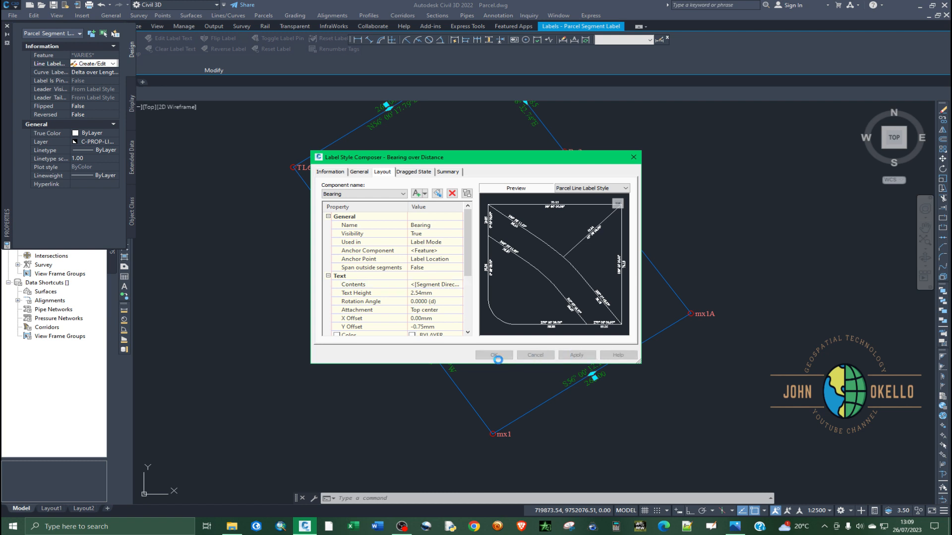
click(494, 355)
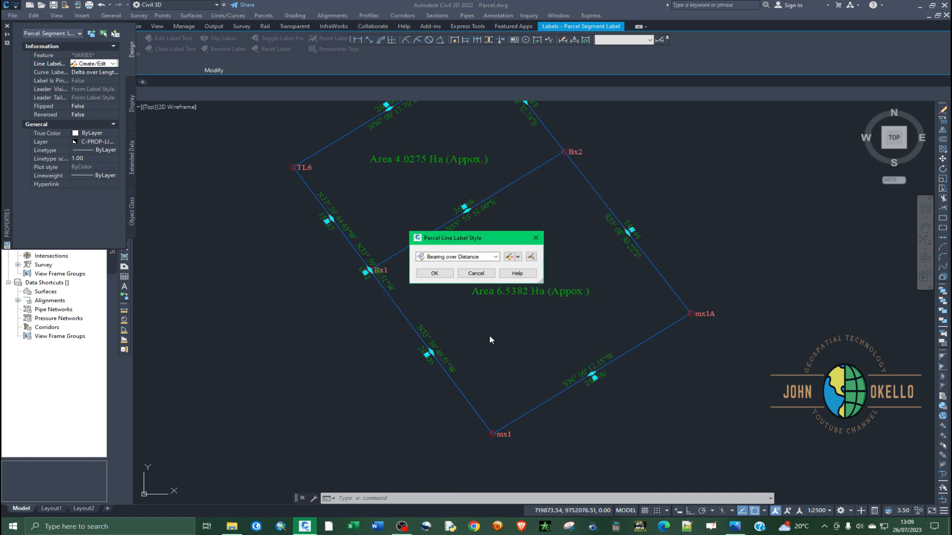
click(432, 274)
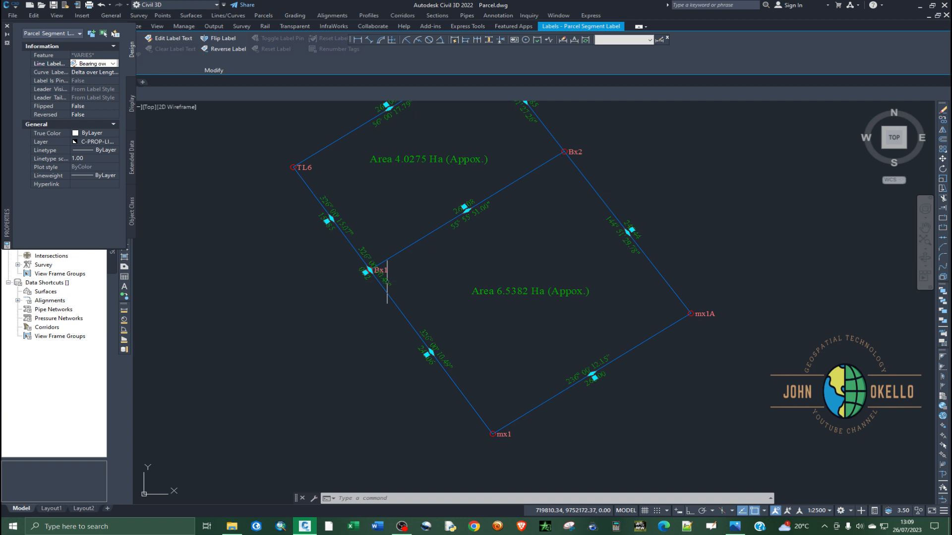
key(Escape)
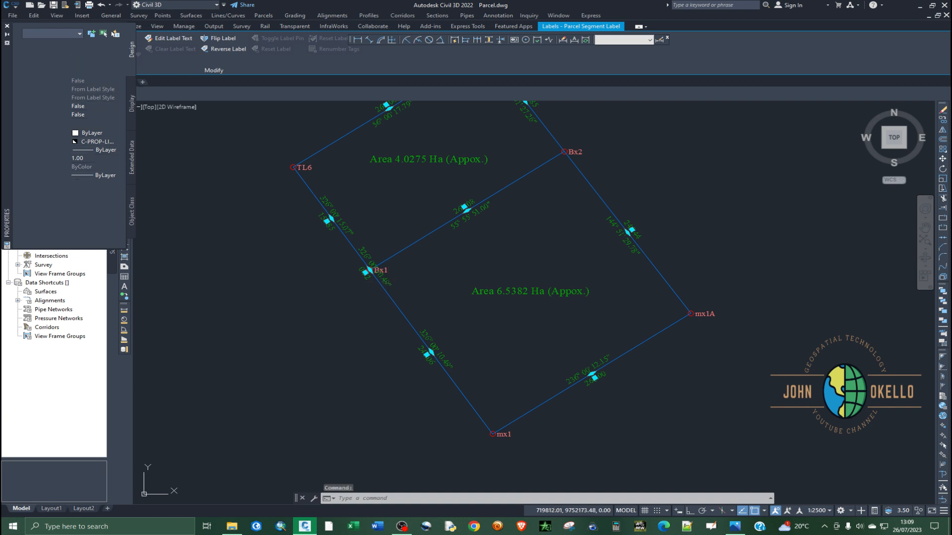
key(Escape)
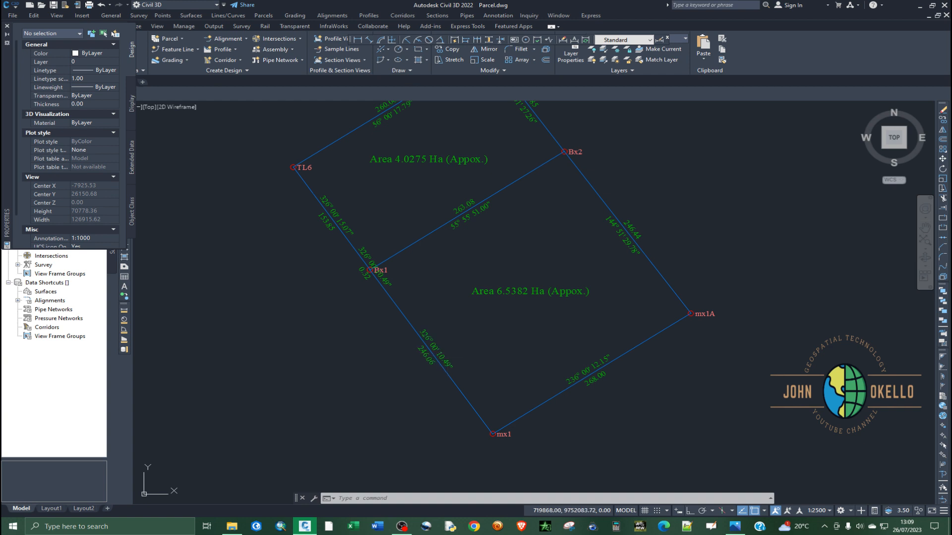
Step: Select all parcel segment labels similar to the one on the Bx1–mx1 boundary and set their Flipped property to True
click(435, 353)
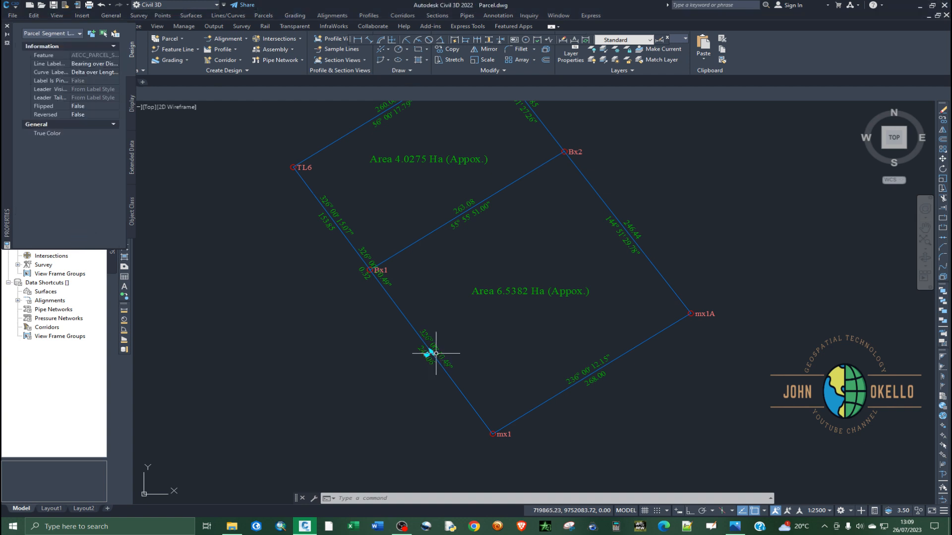
right_click(435, 353)
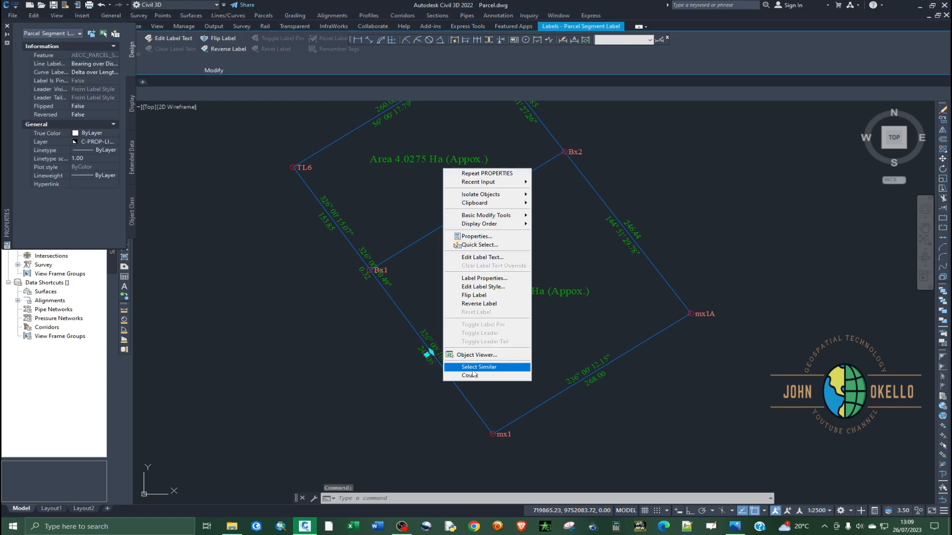
click(476, 370)
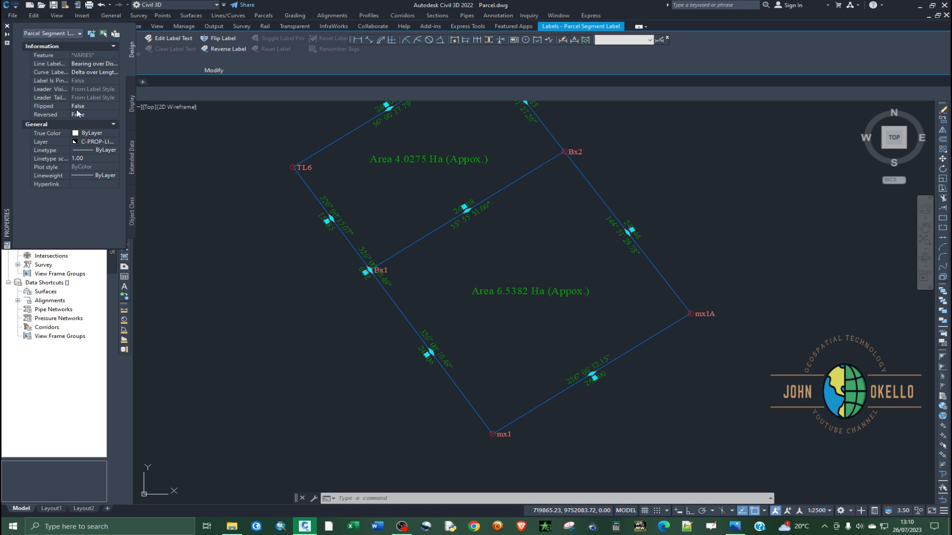
click(98, 106)
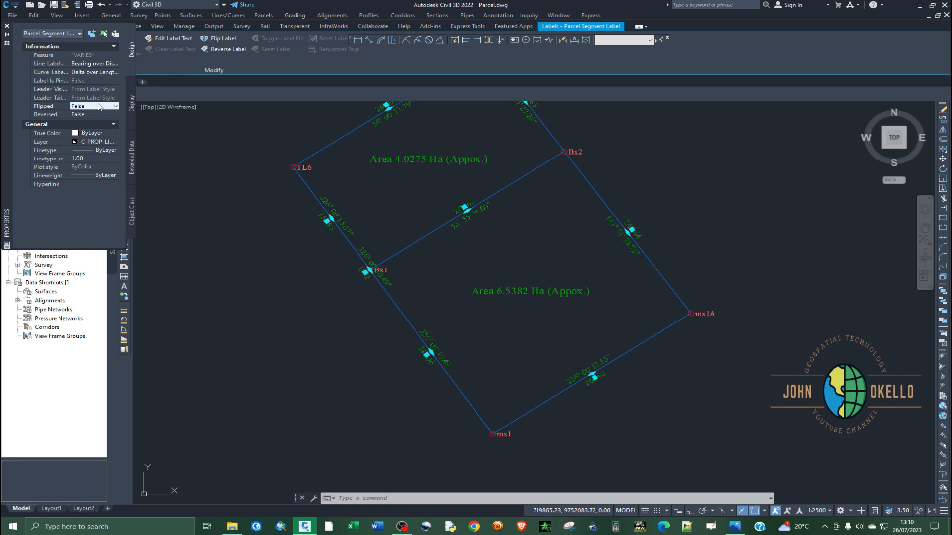
click(100, 106)
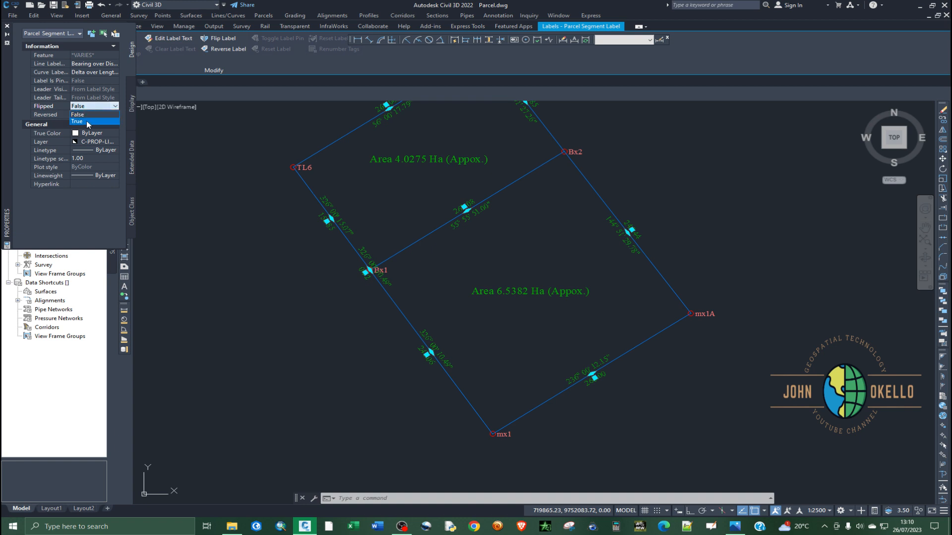
click(87, 122)
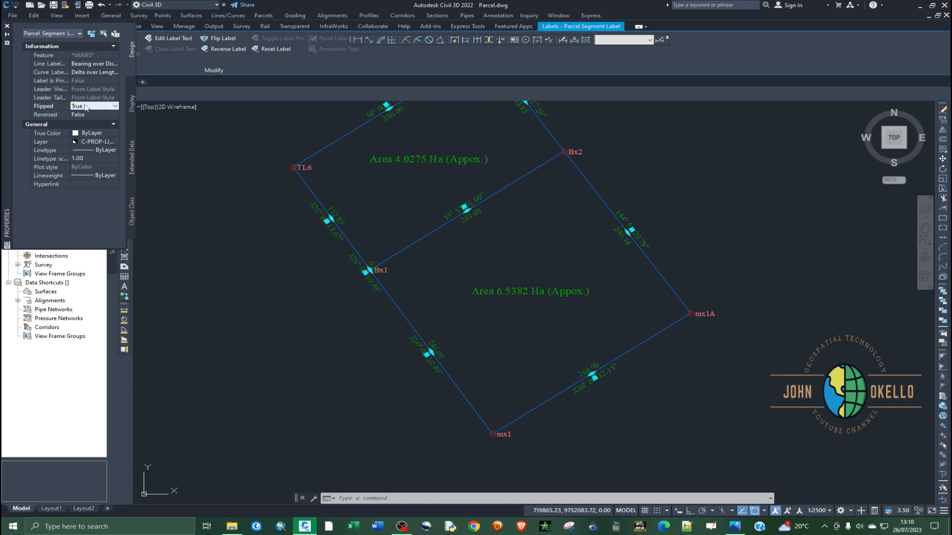
Step: Close the label properties with nothing left selected and save the drawing
click(7, 27)
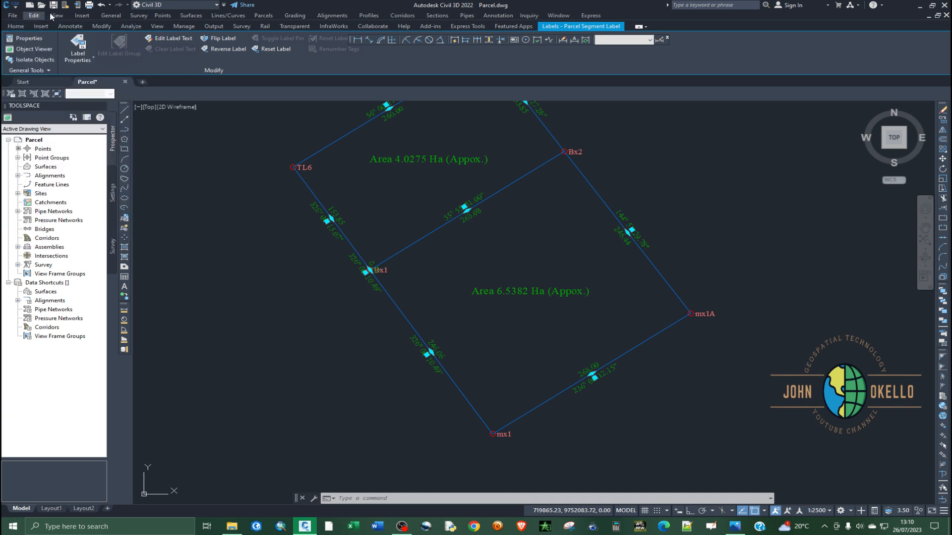
key(Escape)
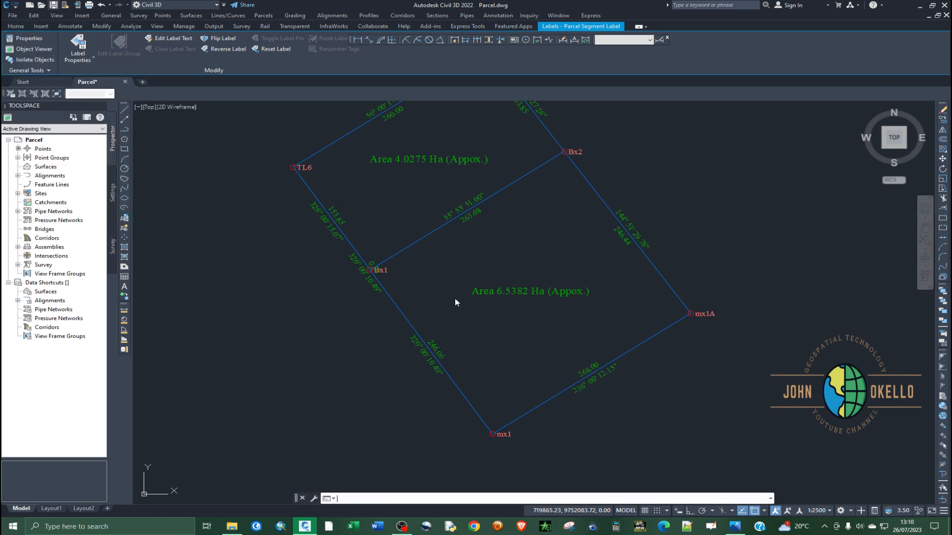
key(ctrl+s)
key(Escape)
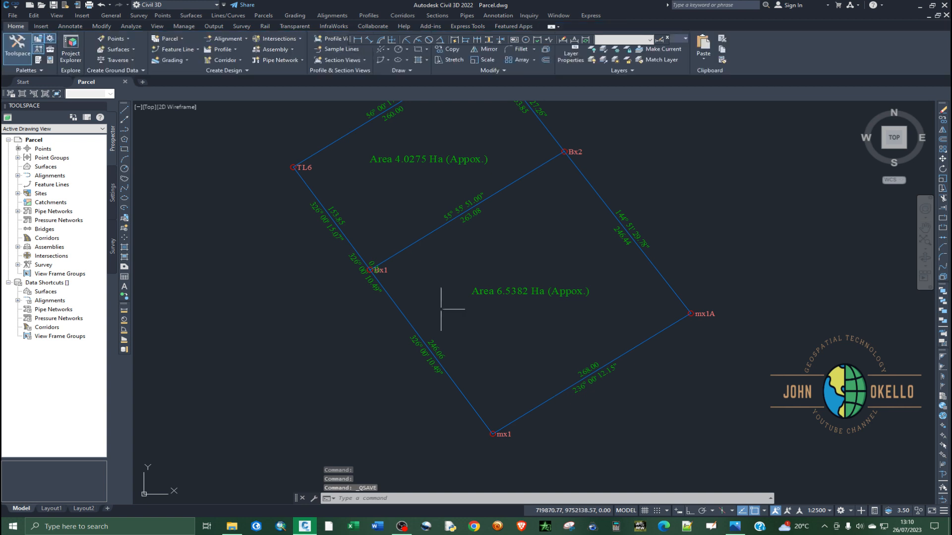
scroll(441, 308, down, 2)
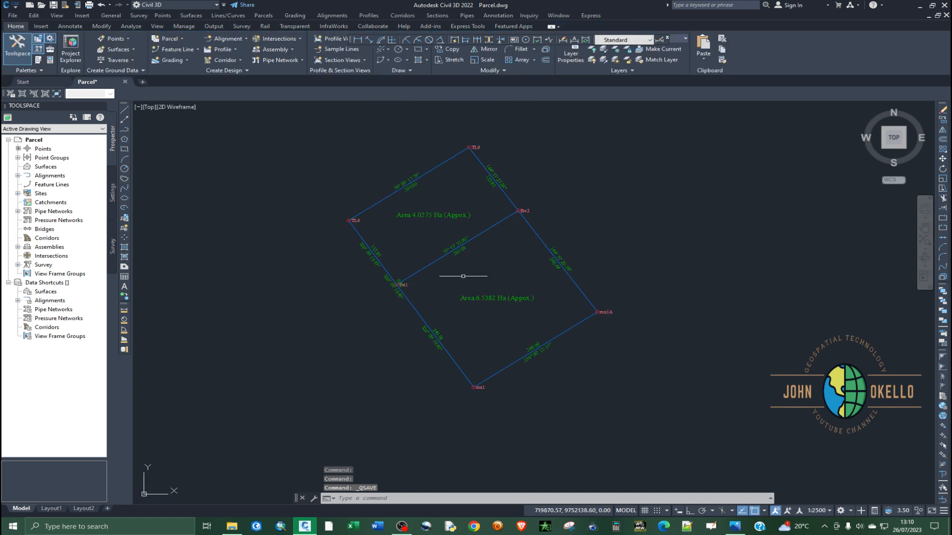